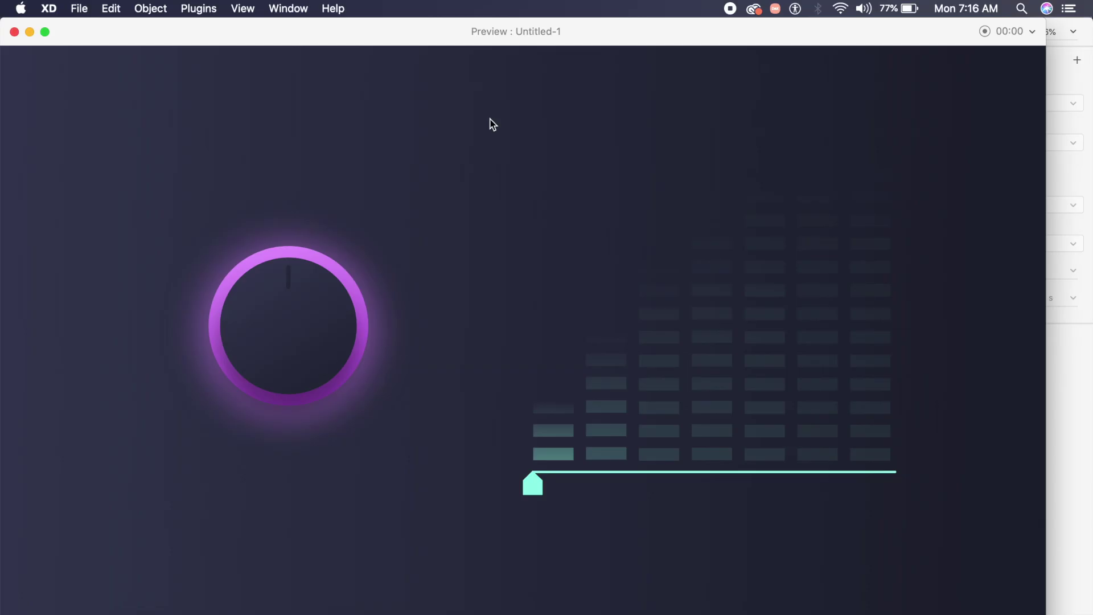
Test the finished prototype by switching the purple knob and sliding the teal volume handle along the equalizer bar
{"action": "left_click", "coordinate": [206, 302]}
{"action": "left_click", "coordinate": [532, 493]}
{"action": "left_click_drag", "start_coordinate": [532, 492], "coordinate": [866, 475]}
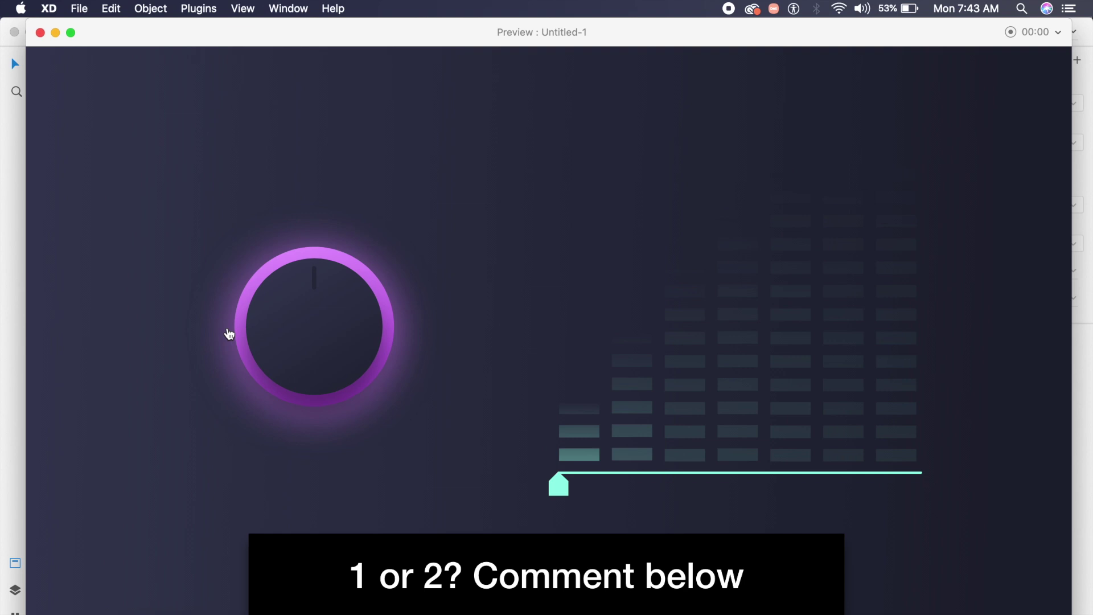
{"action": "left_click", "coordinate": [229, 333]}
{"action": "left_click_drag", "start_coordinate": [559, 485], "coordinate": [901, 501]}
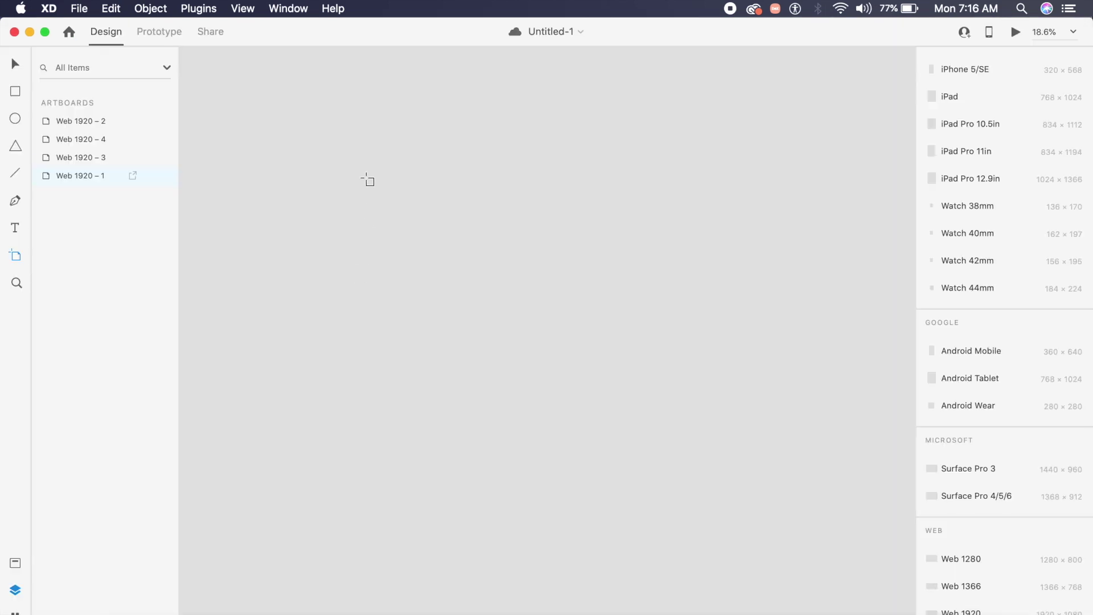
Draw a square artboard of about 1552 × 1552 in an empty area of the canvas
{"action": "left_click_drag", "start_coordinate": [357, 169], "coordinate": [577, 402]}
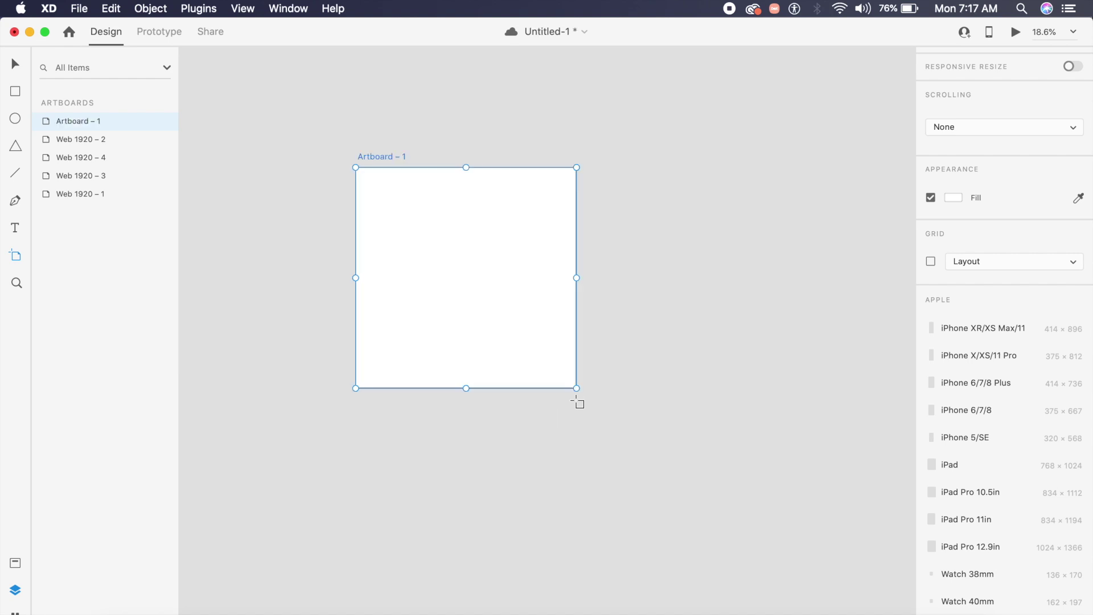
{"action": "key", "text": "v"}
{"action": "scroll", "coordinate": [478, 284], "scroll_direction": "up", "scroll_amount": 5}
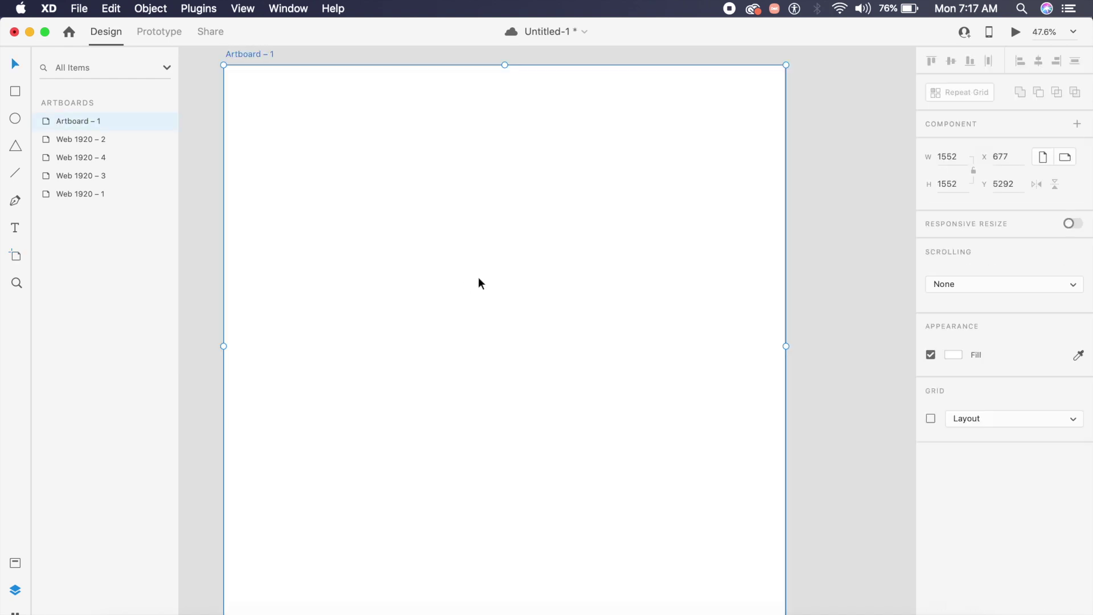
Fill the new artboard with a solid dark navy blue
{"action": "left_click", "coordinate": [959, 355]}
{"action": "left_click_drag", "start_coordinate": [789, 311], "coordinate": [752, 378]}
{"action": "left_click", "coordinate": [905, 317]}
{"action": "left_click_drag", "start_coordinate": [905, 318], "coordinate": [906, 323]}
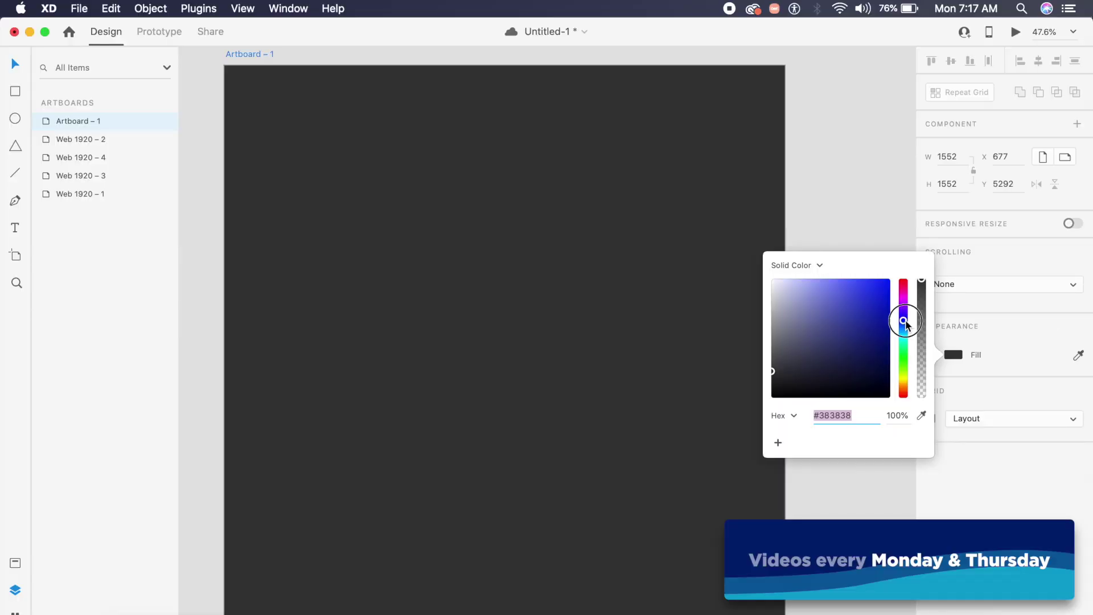
{"action": "left_click_drag", "start_coordinate": [830, 364], "coordinate": [823, 373]}
{"action": "left_click", "coordinate": [566, 334]}
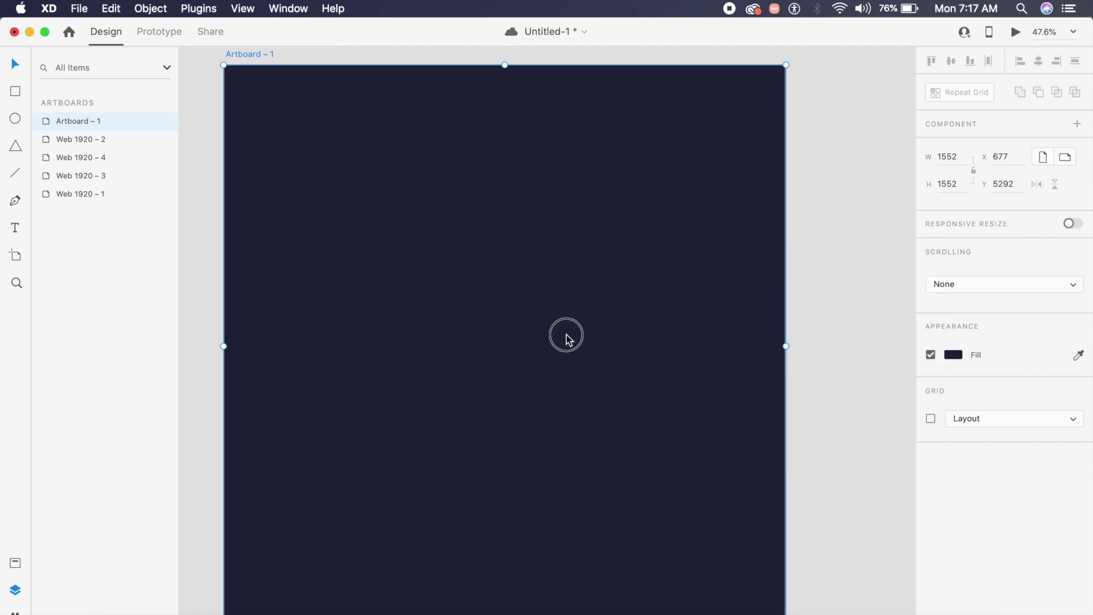
Show the document assets and draw a circle of about 392 × 392 centered on the artboard
{"action": "key", "text": "super+shift+y"}
{"action": "key", "text": "e"}
{"action": "left_click_drag", "start_coordinate": [428, 208], "coordinate": [569, 405]}
{"action": "key", "text": "v"}
{"action": "left_click", "coordinate": [530, 298]}
{"action": "left_click_drag", "start_coordinate": [529, 297], "coordinate": [535, 358]}
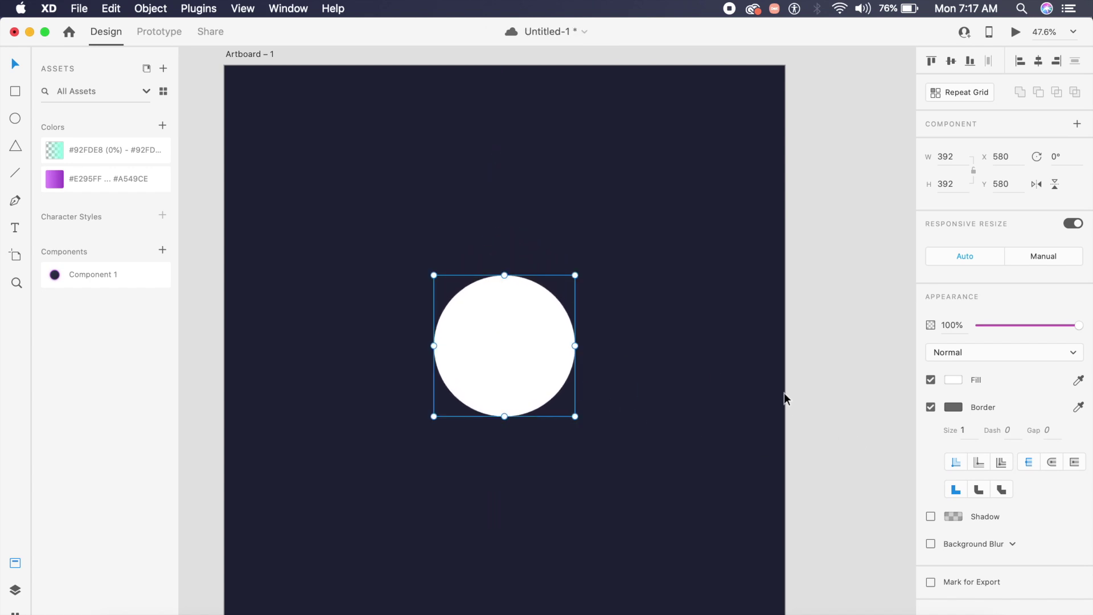
Remove the circle's border and give it a linear gradient whose lower stop is sampled from the navy artboard background
{"action": "left_click", "coordinate": [930, 408]}
{"action": "left_click", "coordinate": [954, 380]}
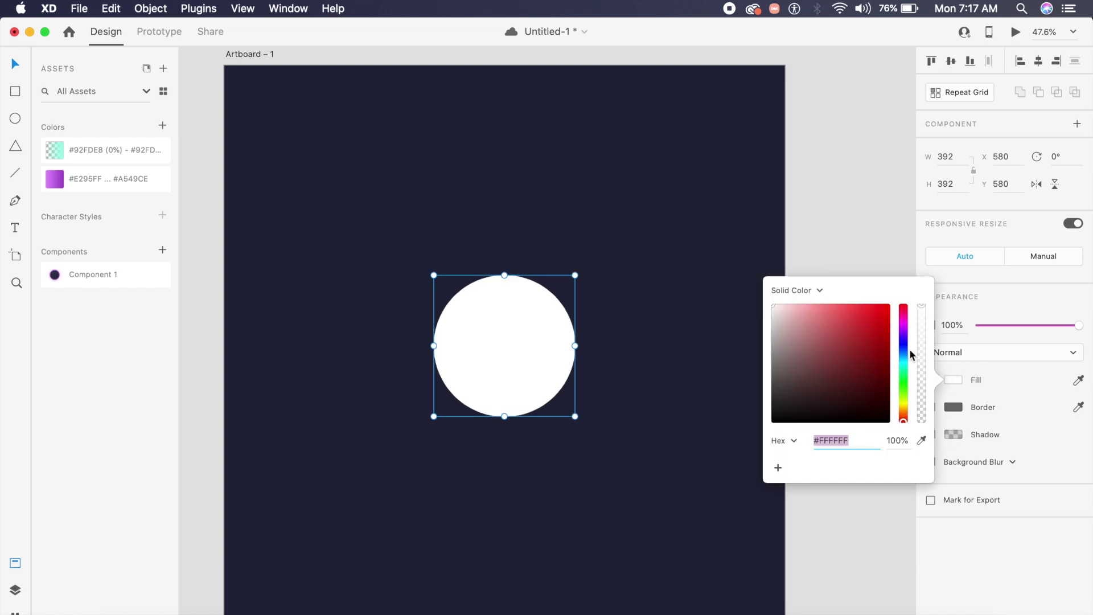
{"action": "left_click", "coordinate": [809, 292]}
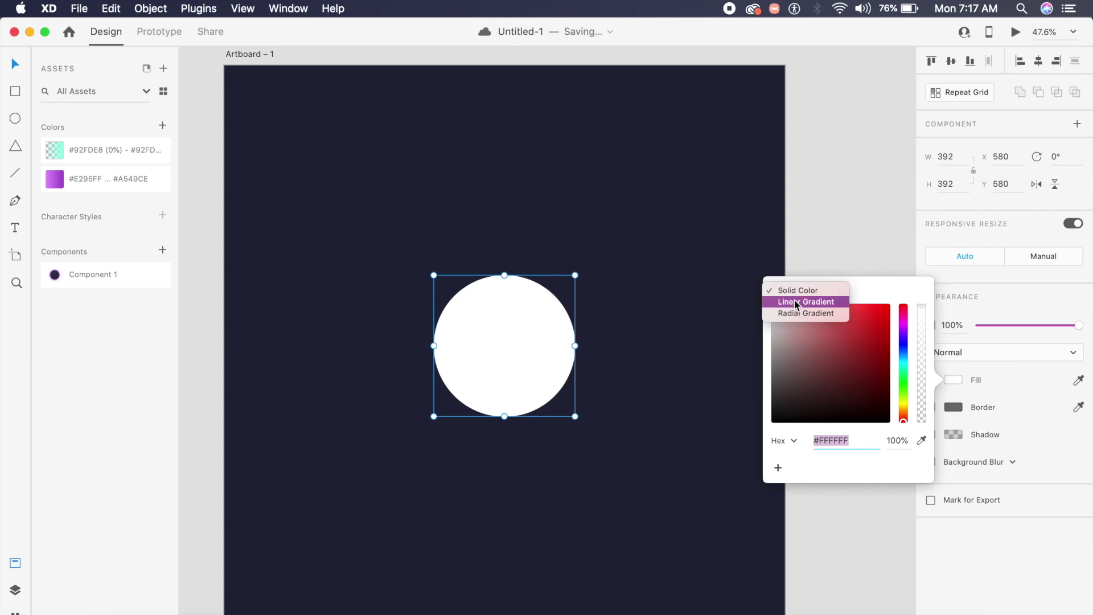
{"action": "left_click", "coordinate": [797, 302]}
{"action": "left_click", "coordinate": [921, 450]}
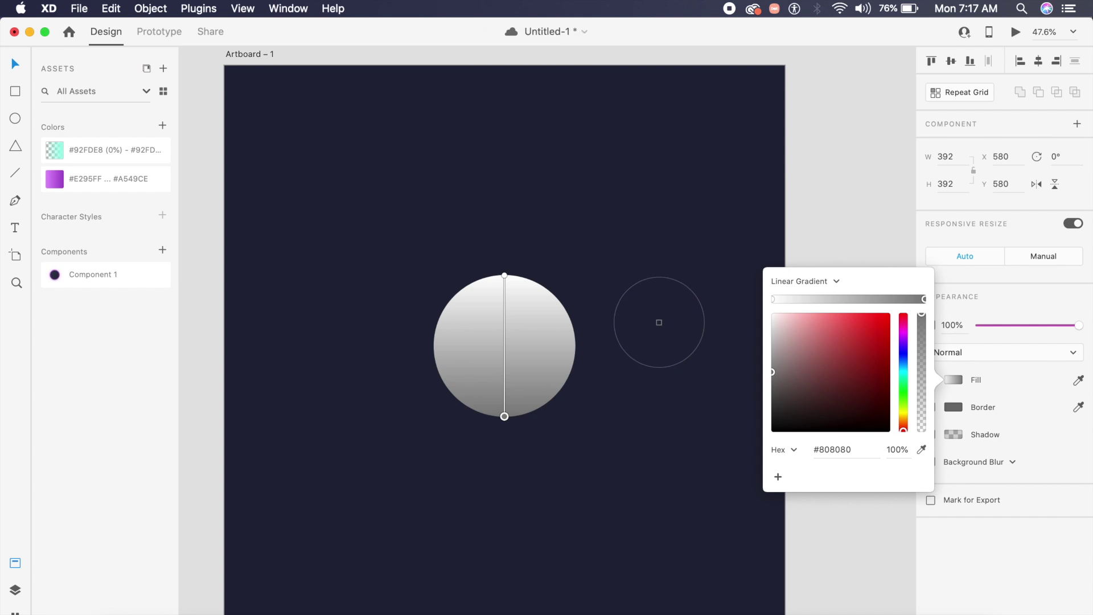
{"action": "left_click", "coordinate": [659, 322]}
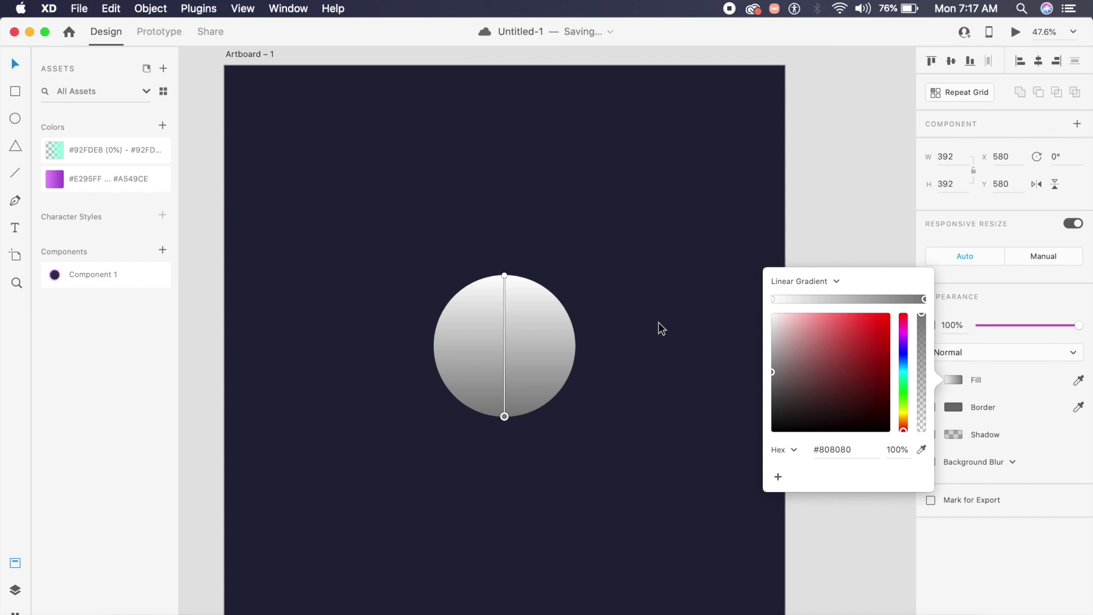
Set the circle gradient's upper stop to a slightly lighter, greyer navy, starting from a color sampled from the artboard background
{"action": "left_click", "coordinate": [505, 276]}
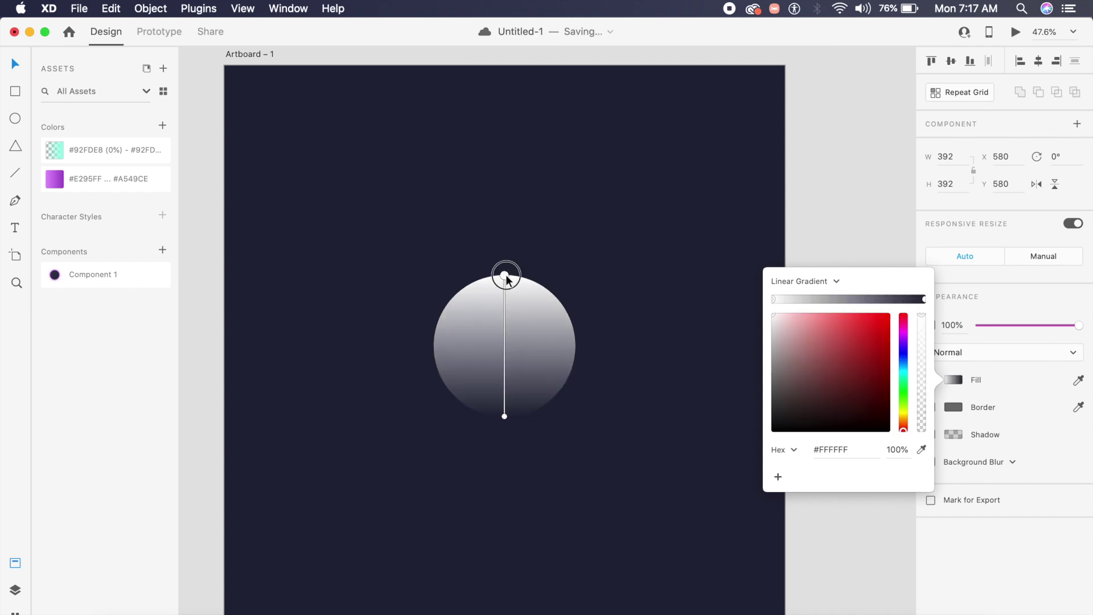
{"action": "left_click", "coordinate": [922, 449]}
{"action": "left_click", "coordinate": [687, 379]}
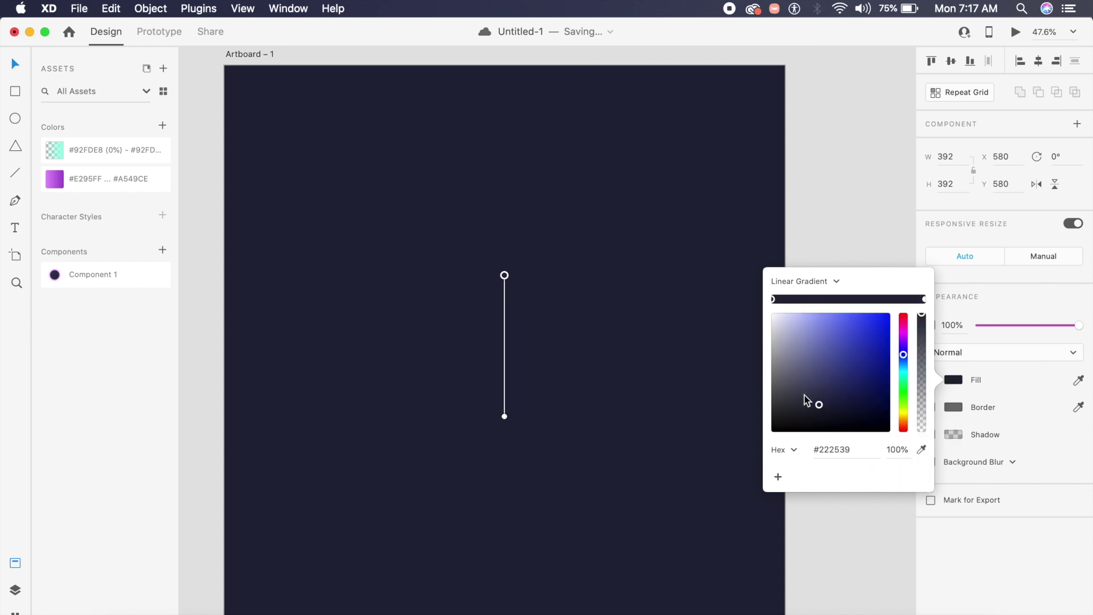
{"action": "left_click_drag", "start_coordinate": [816, 406], "coordinate": [806, 400]}
{"action": "left_click", "coordinate": [622, 402]}
{"action": "key", "text": "super+a"}
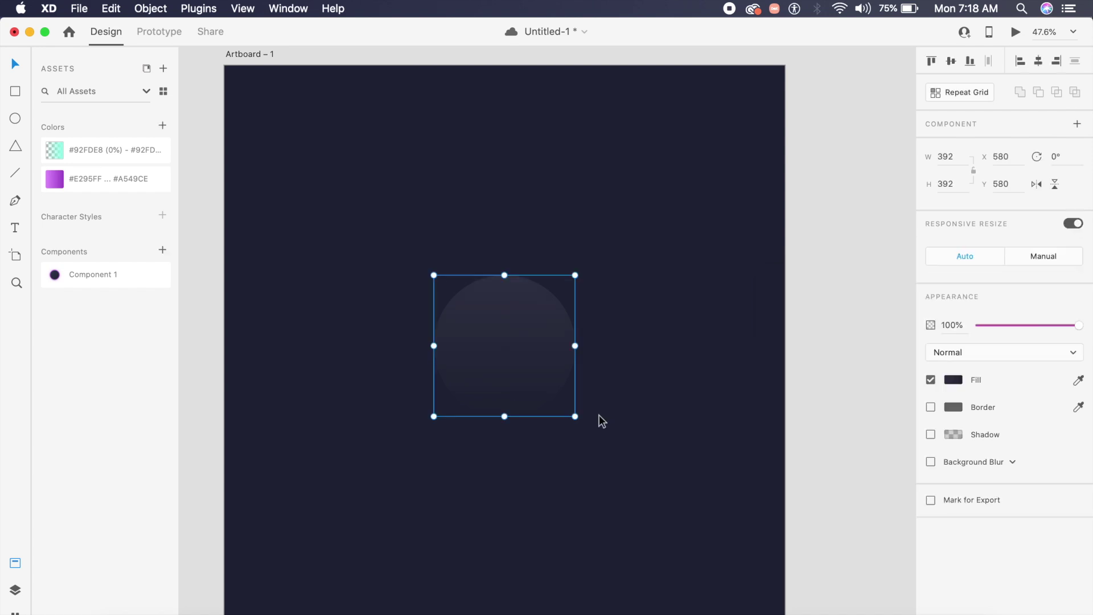
Rotate the gradient circle to -90° so its gradient runs horizontally
{"action": "left_click_drag", "start_coordinate": [576, 420], "coordinate": [576, 297]}
{"action": "left_click", "coordinate": [637, 332]}
{"action": "scroll", "coordinate": [644, 339], "scroll_direction": "left", "scroll_amount": 2}
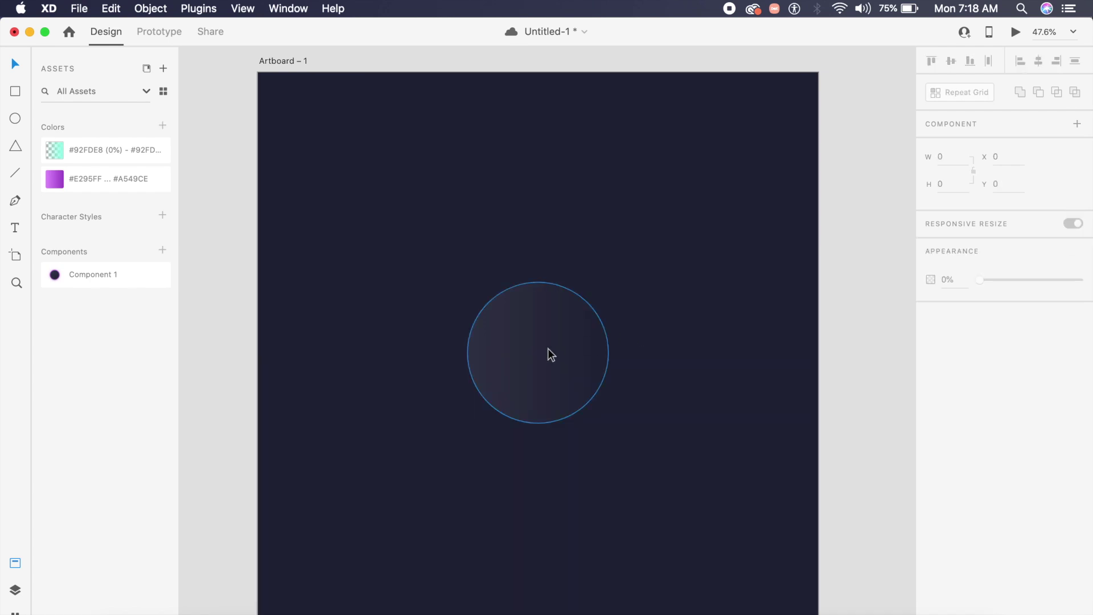
Draw a larger circle of about 513 × 513 concentric with the gradient circle and place it behind that circle
{"action": "key", "text": "r"}
{"action": "key", "text": "e"}
{"action": "left_click_drag", "start_coordinate": [447, 261], "coordinate": [632, 488]}
{"action": "key", "text": "Escape"}
{"action": "mouse_move", "coordinate": [563, 403]}
{"action": "left_mouse_down"}
{"action": "mouse_move", "coordinate": [561, 425]}
{"action": "mouse_move", "coordinate": [561, 403]}
{"action": "left_mouse_up"}
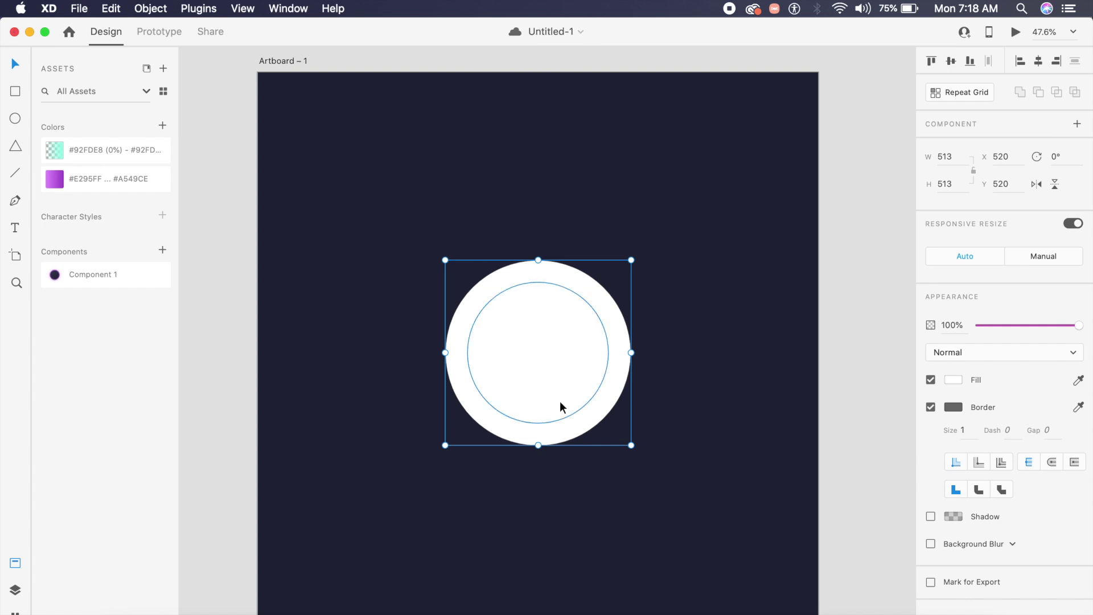
{"action": "key", "text": "super+alt+s"}
{"action": "left_click", "coordinate": [683, 415]}
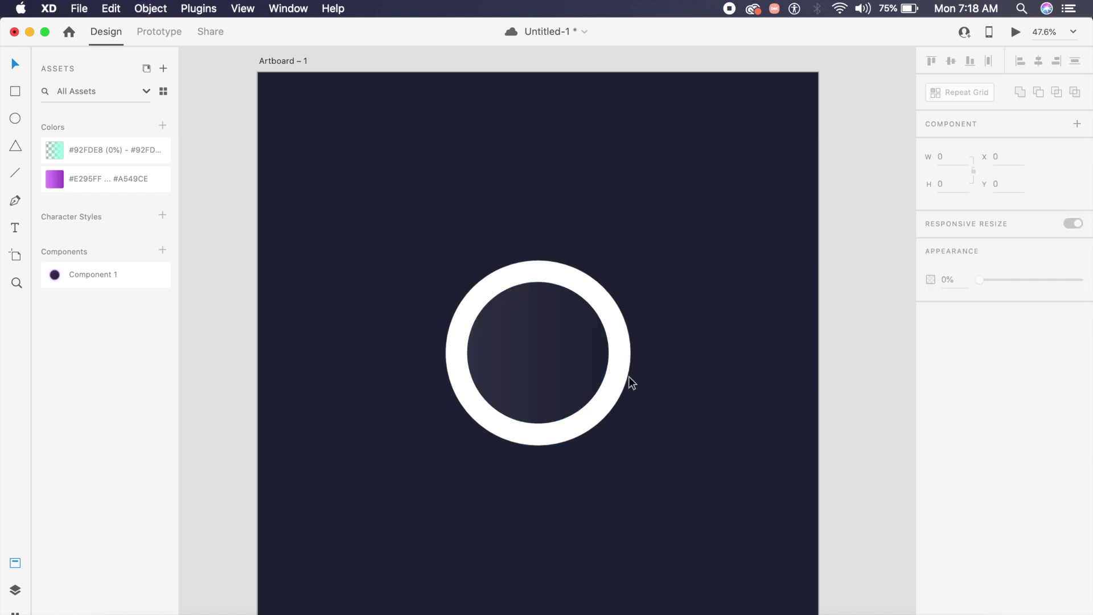
Remove the larger circle's border and fill it with the saved purple gradient #E295FF … #A549CE
{"action": "left_click", "coordinate": [564, 355]}
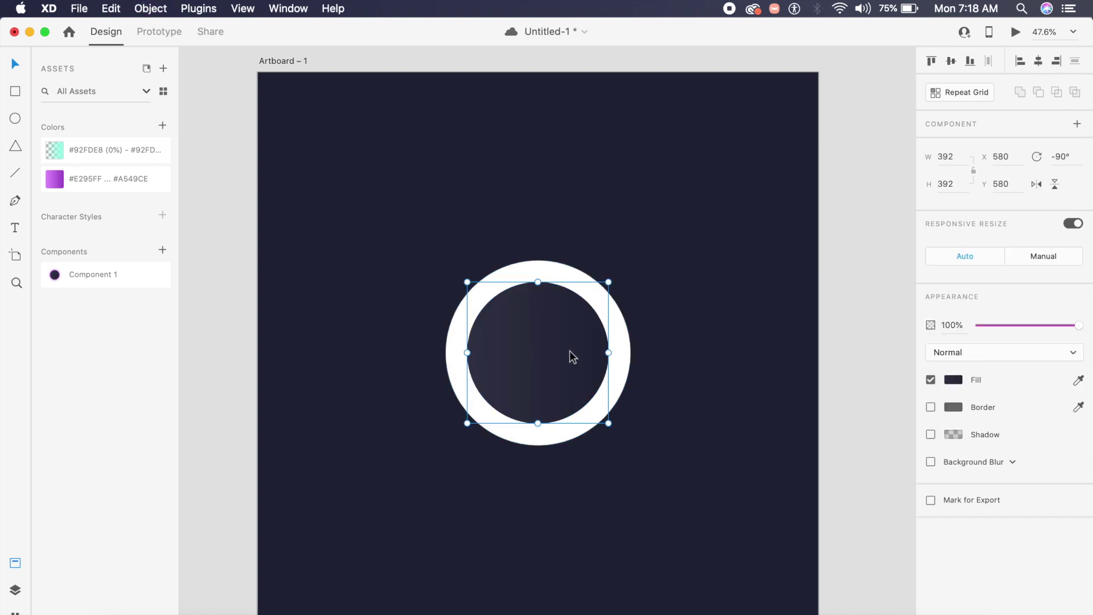
{"action": "left_click", "coordinate": [623, 364]}
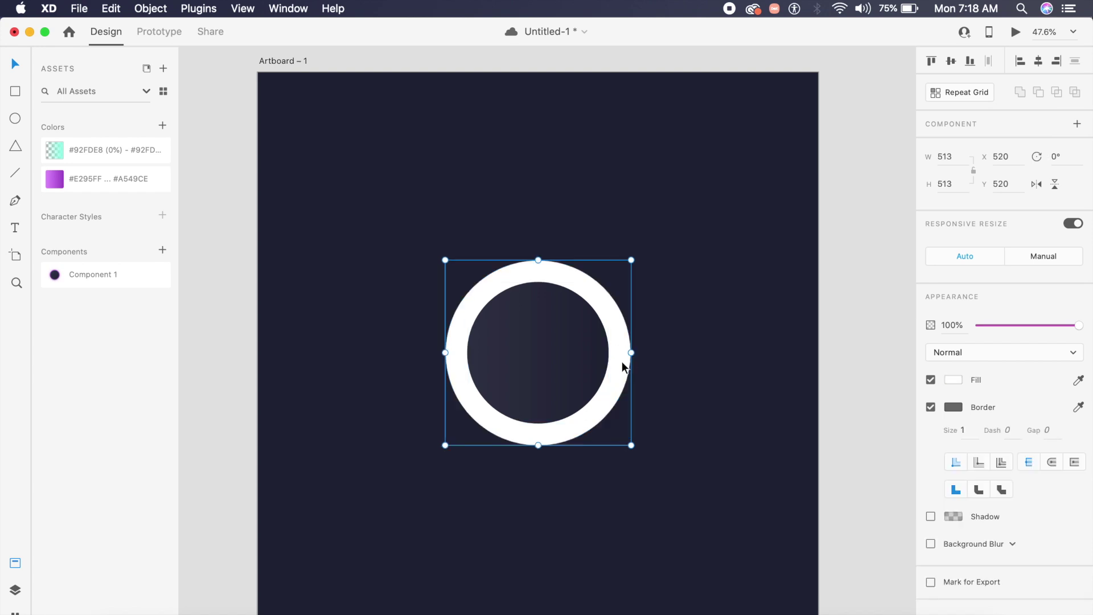
{"action": "left_click", "coordinate": [930, 407]}
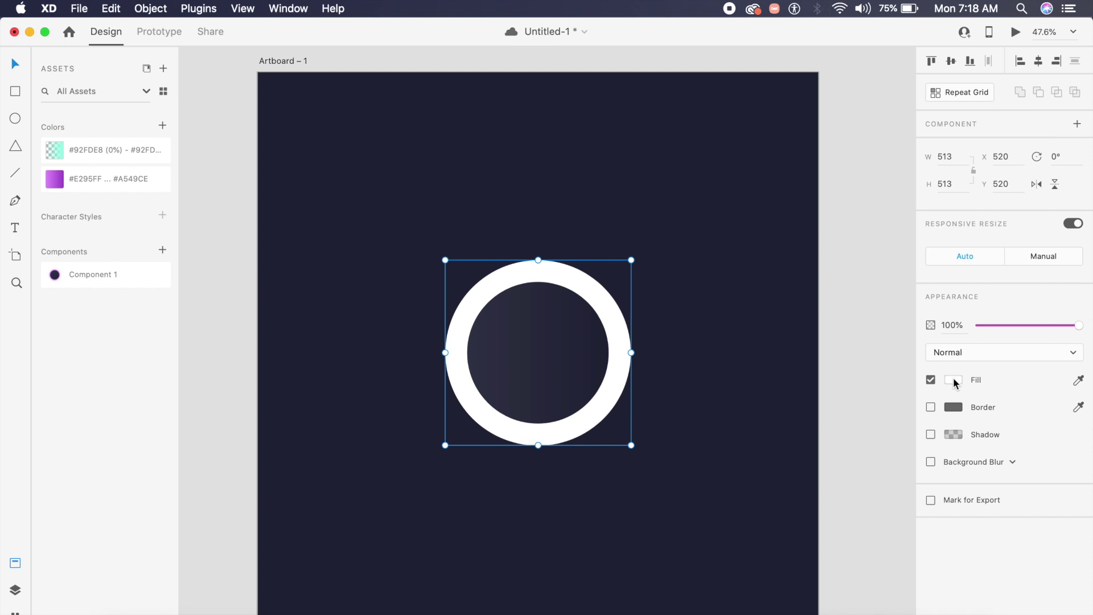
{"action": "scroll", "coordinate": [512, 284], "scroll_direction": "up", "scroll_amount": 2}
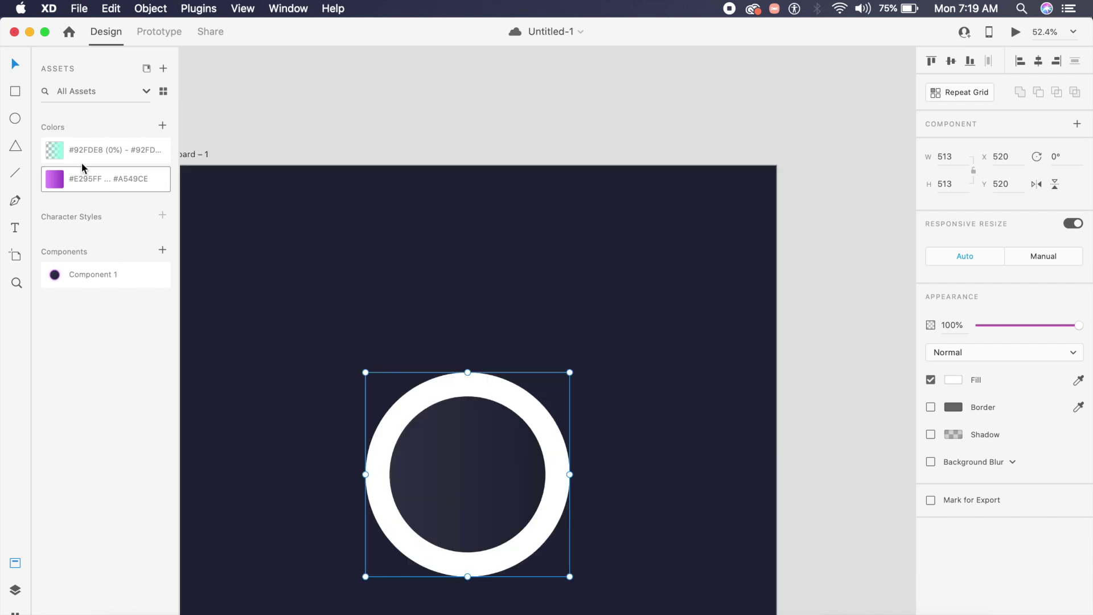
{"action": "scroll", "coordinate": [329, 290], "scroll_direction": "down", "scroll_amount": 2}
{"action": "scroll", "coordinate": [329, 290], "scroll_direction": "left", "scroll_amount": 2}
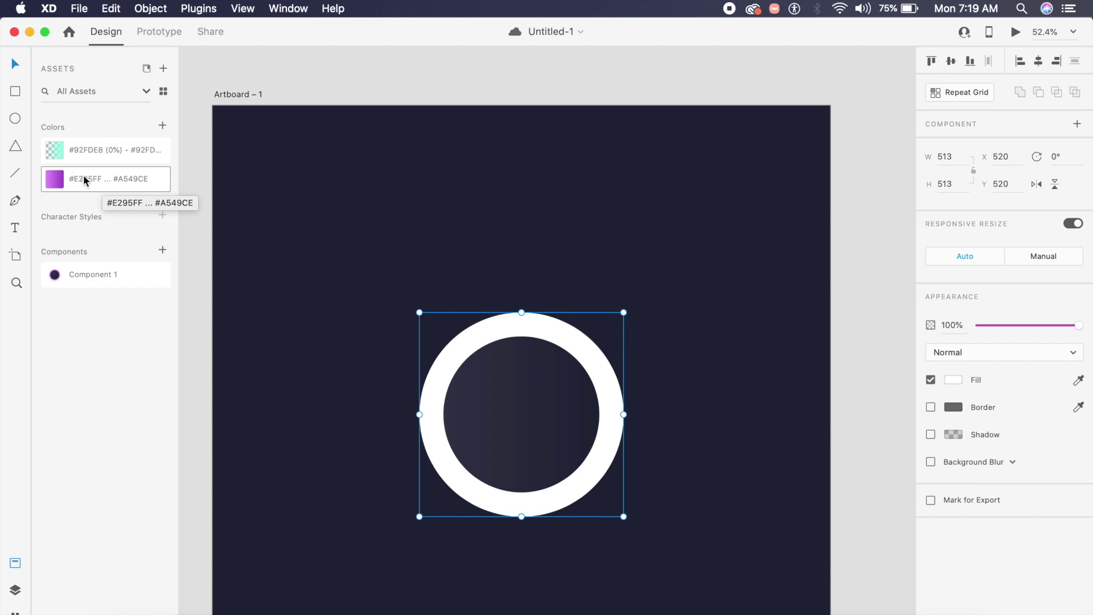
{"action": "left_click", "coordinate": [83, 178]}
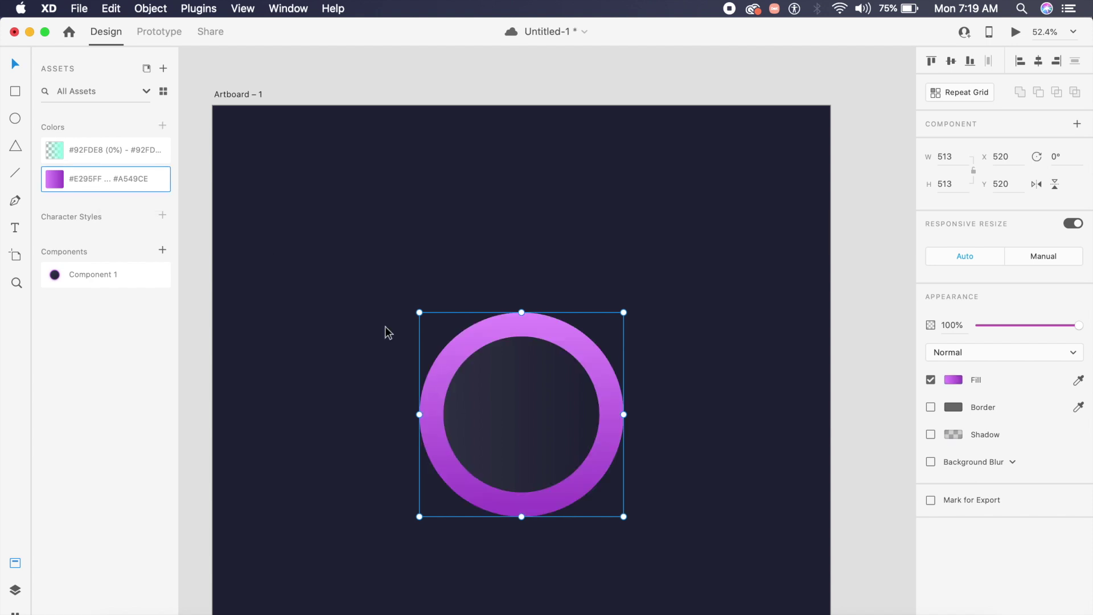
{"action": "left_click", "coordinate": [679, 394]}
Save the document and add a shadow to the purple circle with a blur of 99
{"action": "left_click", "coordinate": [608, 407]}
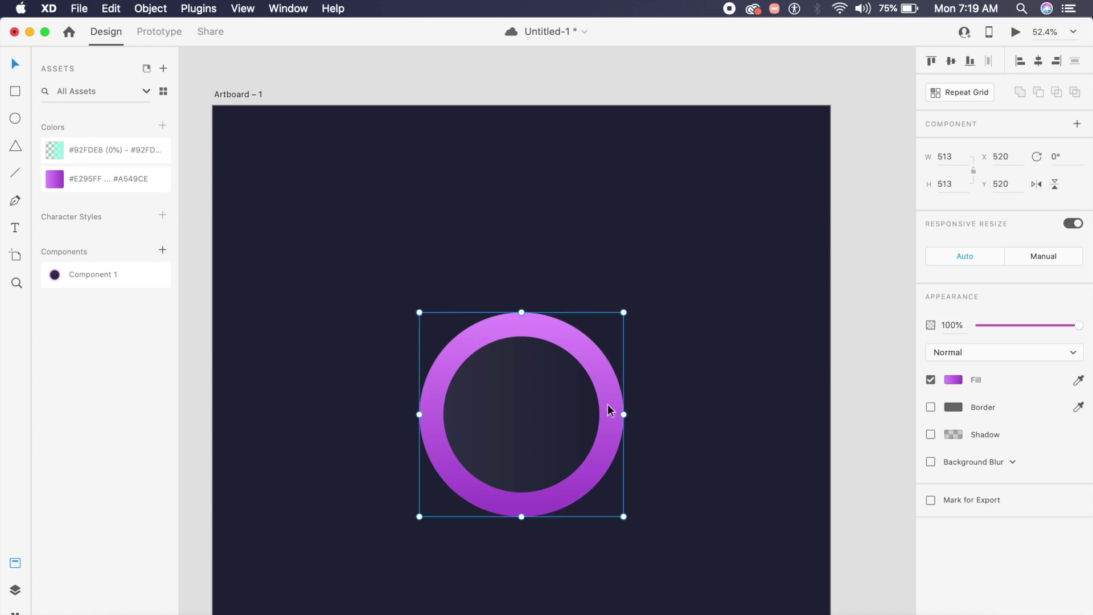
{"action": "key", "text": "super+s"}
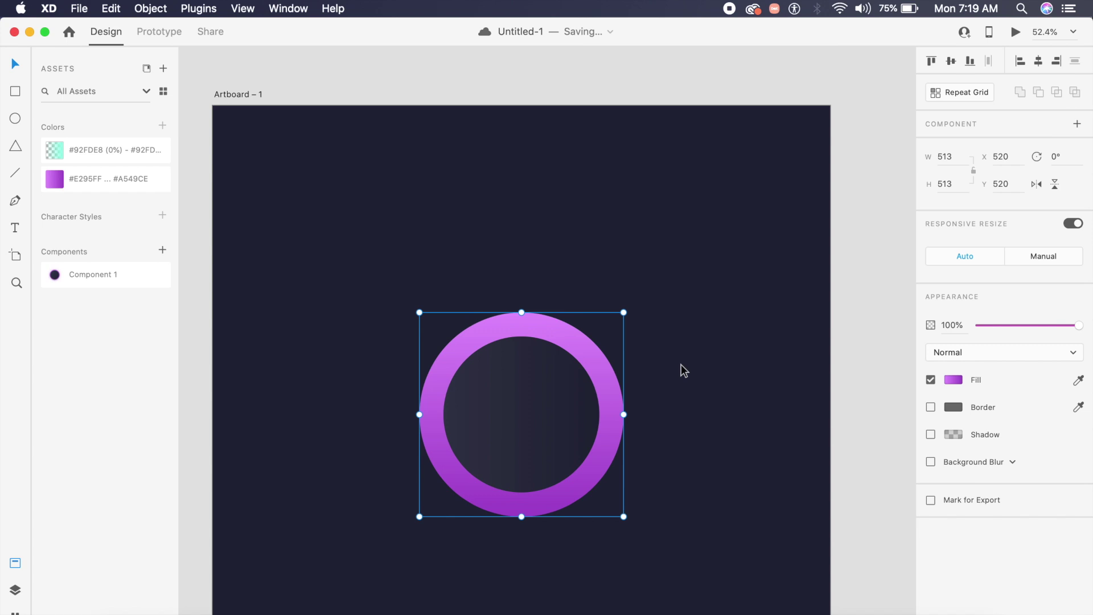
{"action": "left_click", "coordinate": [930, 434]}
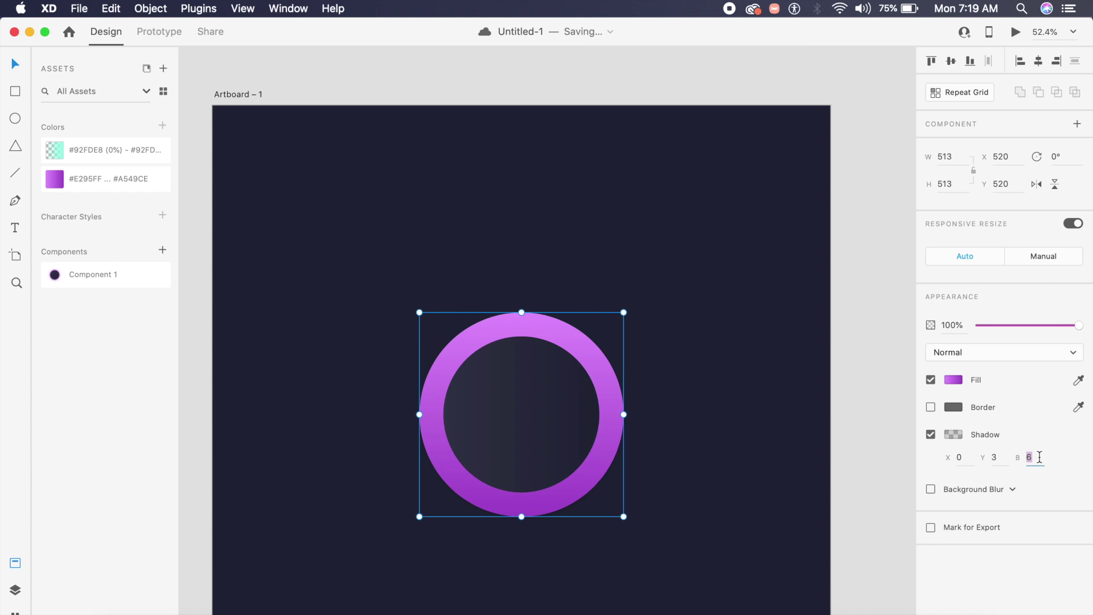
{"action": "type", "text": "80"}
{"action": "key", "text": "Return"}
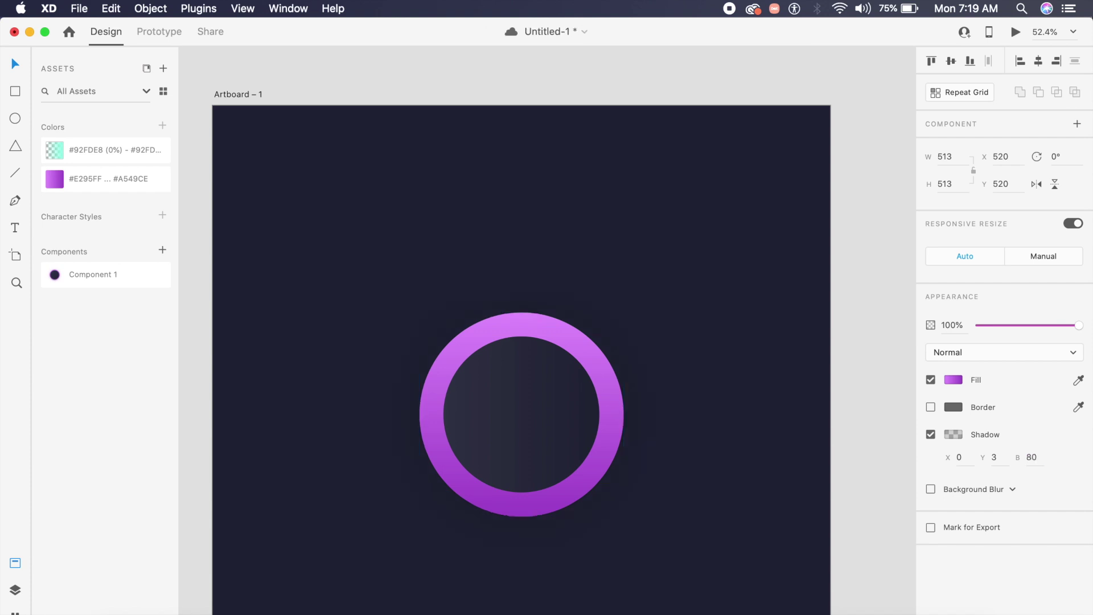
{"action": "left_click", "coordinate": [1038, 457]}
{"action": "key", "text": "Return"}
Set the purple circle's shadow color to #E092FD, sampled from its upper edge, at 80% opacity
{"action": "left_click", "coordinate": [953, 434]}
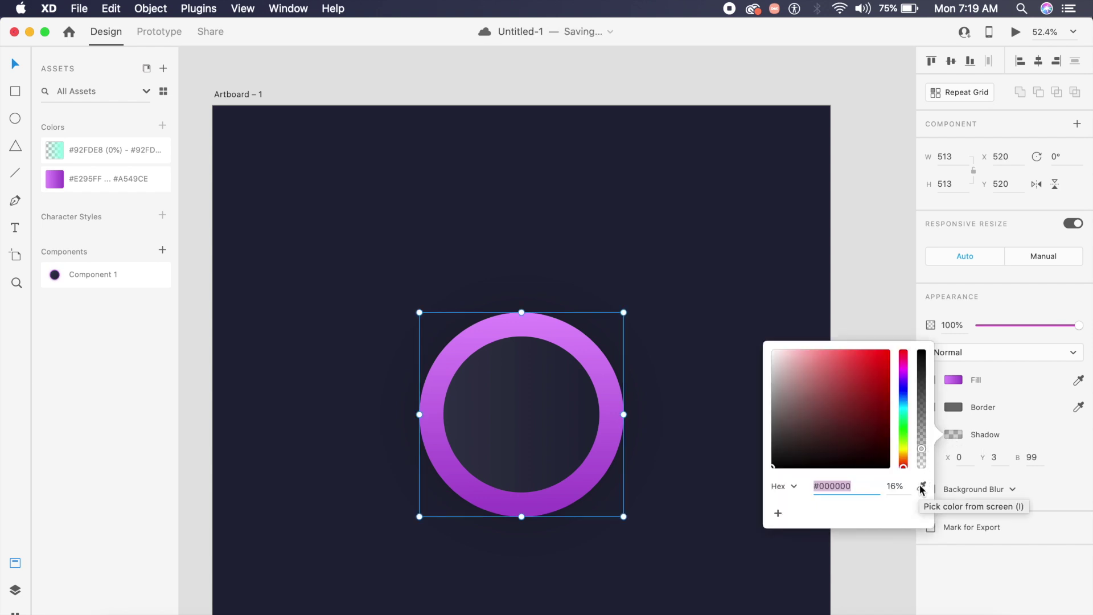
{"action": "left_click", "coordinate": [922, 486]}
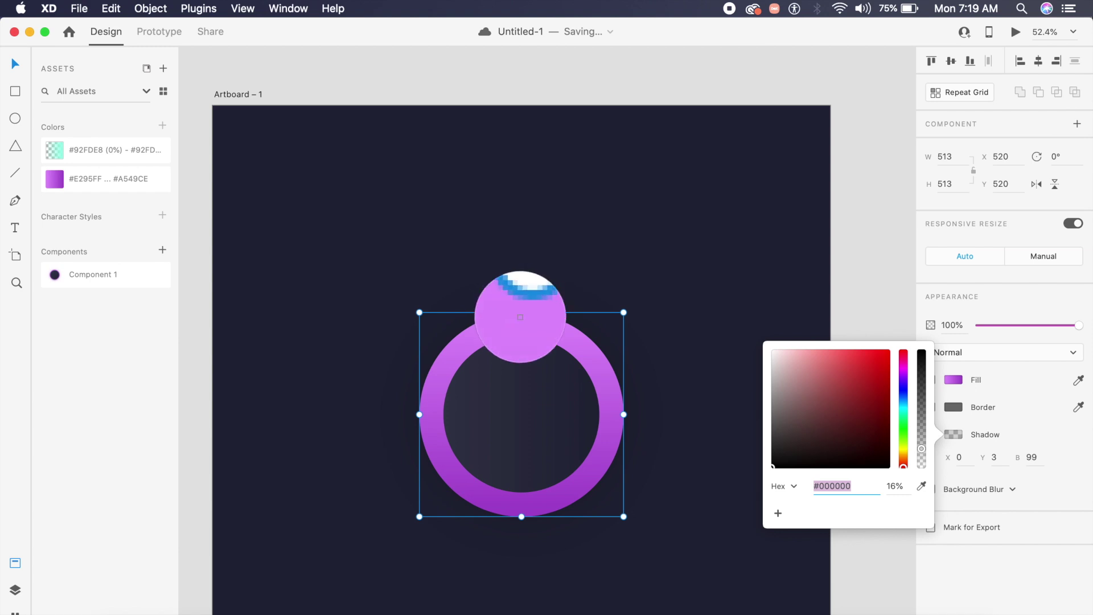
{"action": "left_click", "coordinate": [521, 319]}
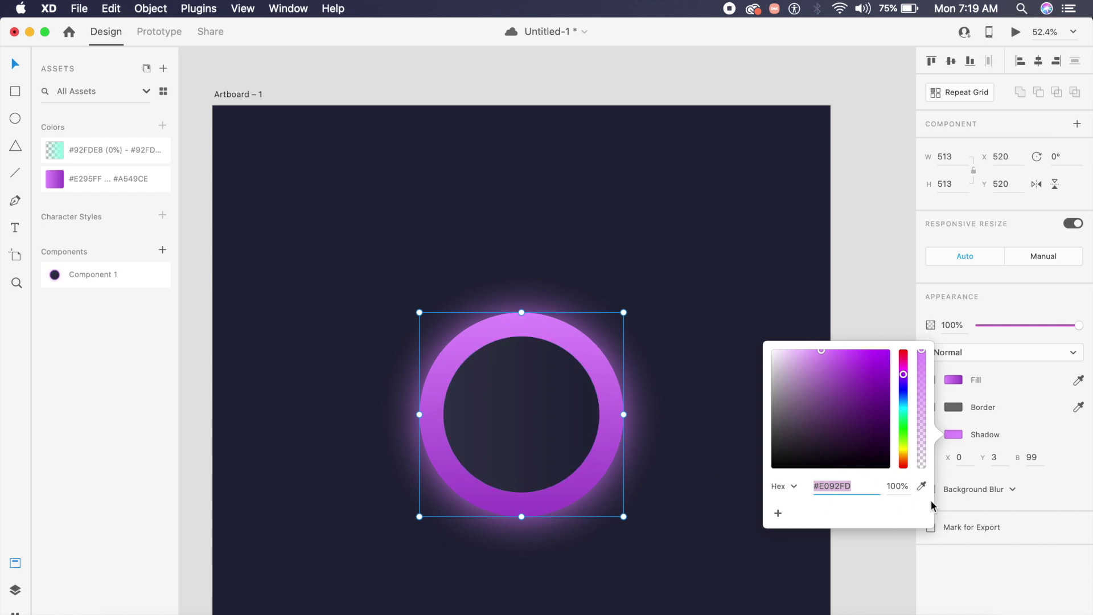
{"action": "left_click", "coordinate": [901, 488]}
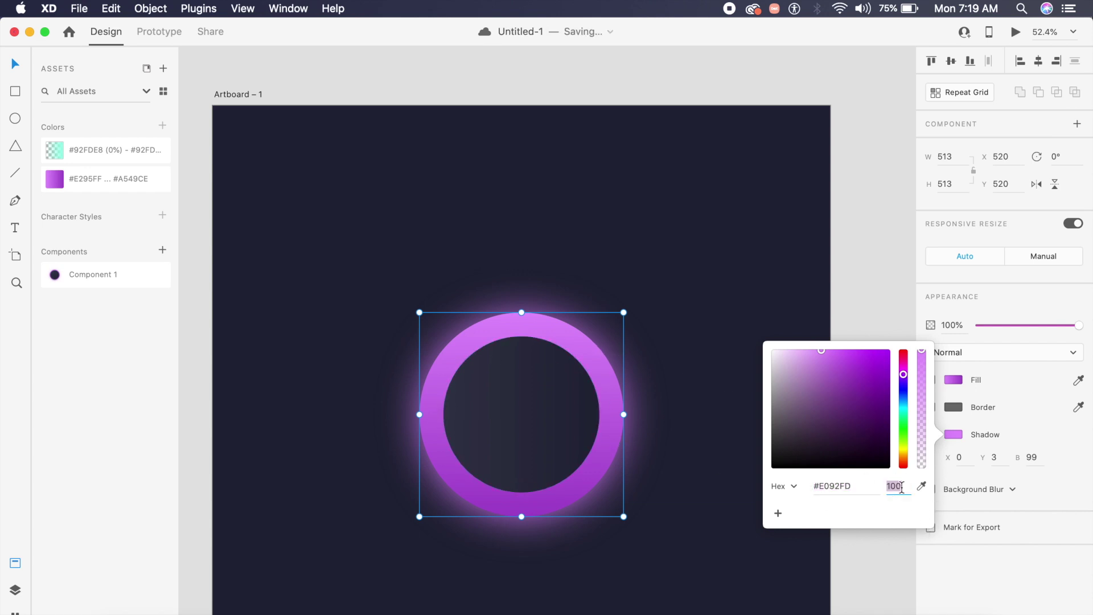
{"action": "type", "text": "60"}
{"action": "left_click", "coordinate": [692, 419]}
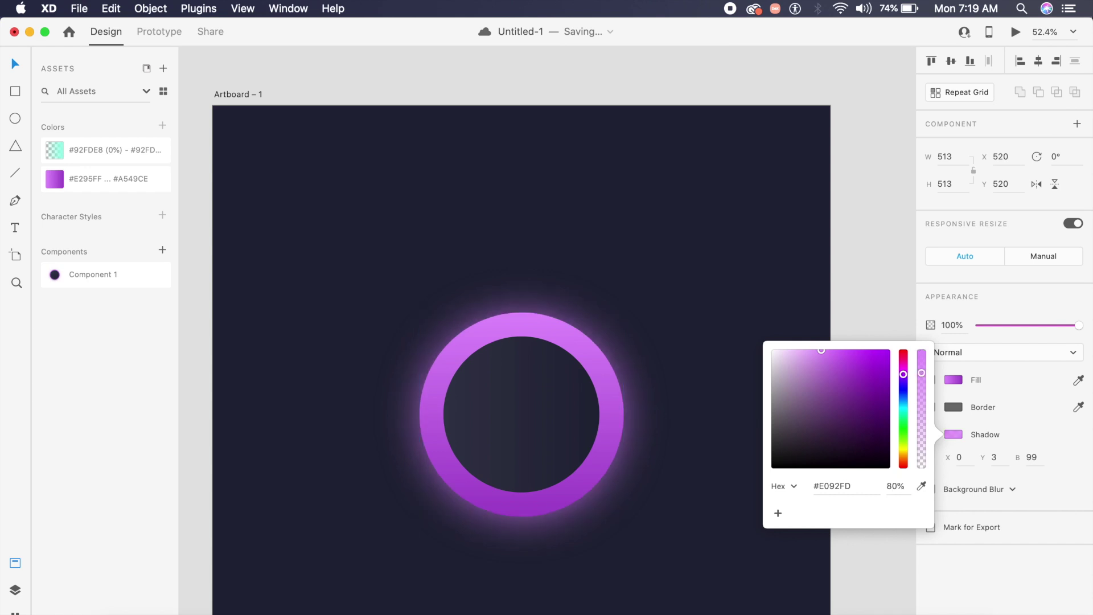
Duplicate the glowing purple circle, set the copy's opacity to 80% and move it back over the original behind the dark circle
{"action": "scroll", "coordinate": [505, 417], "scroll_direction": "up", "scroll_amount": 5}
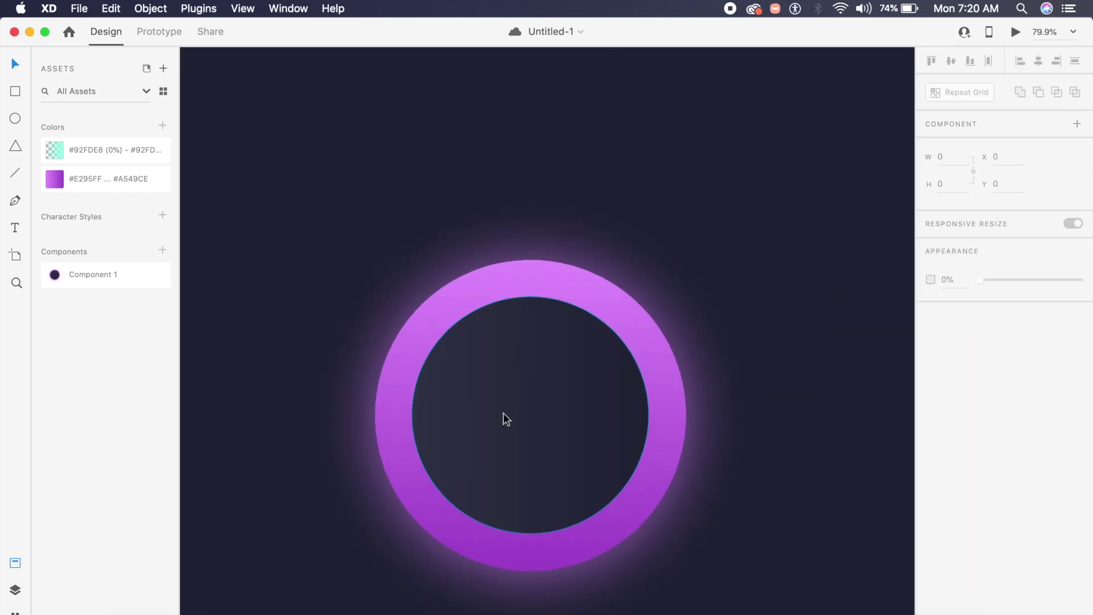
{"action": "scroll", "coordinate": [664, 344], "scroll_direction": "down", "scroll_amount": 6}
{"action": "left_click_drag", "start_coordinate": [663, 346], "coordinate": [762, 410]}
{"action": "left_click", "coordinate": [962, 327]}
{"action": "type", "text": "8"}
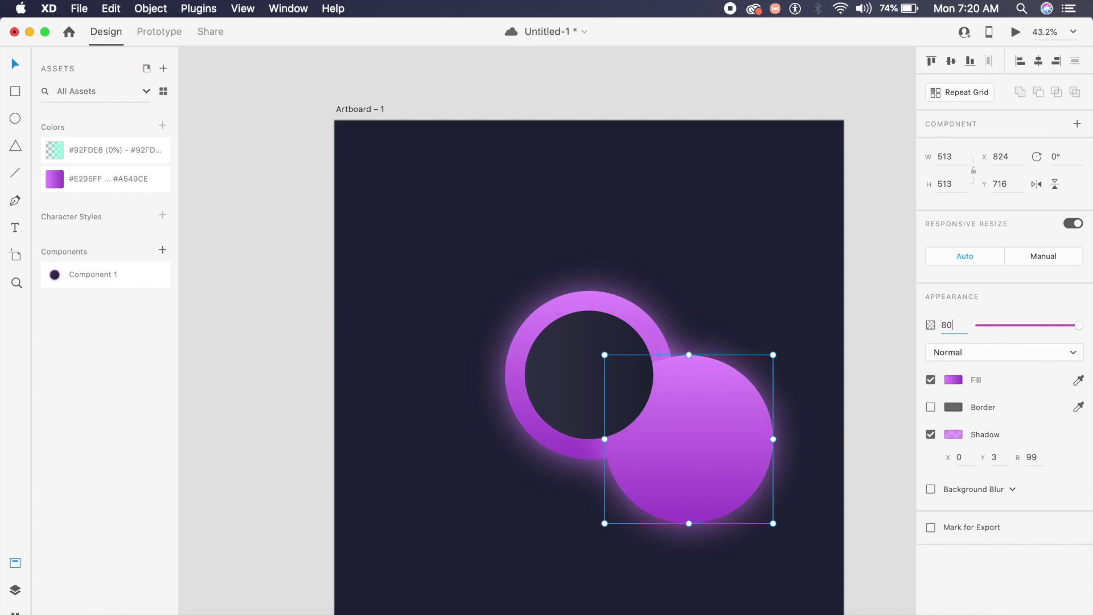
{"action": "key", "text": "Return"}
{"action": "left_click_drag", "start_coordinate": [746, 454], "coordinate": [653, 394]}
{"action": "left_click_drag", "start_coordinate": [653, 393], "coordinate": [652, 393]}
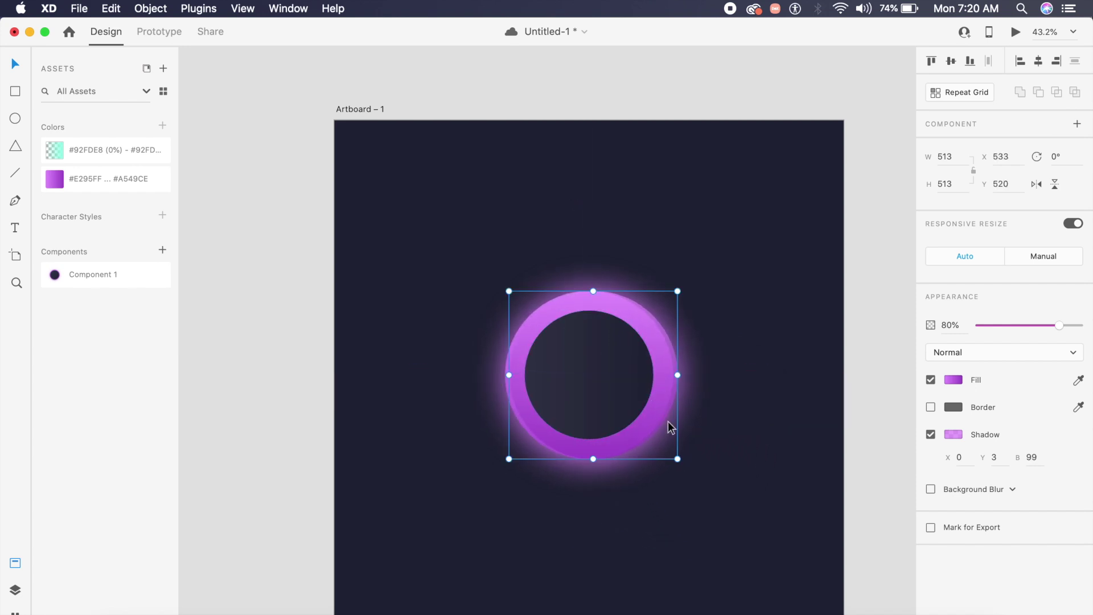
Enlarge the 80% opacity purple circle to about 579 px around the knob and turn off its shadow
{"action": "left_click_drag", "start_coordinate": [677, 459], "coordinate": [662, 431]}
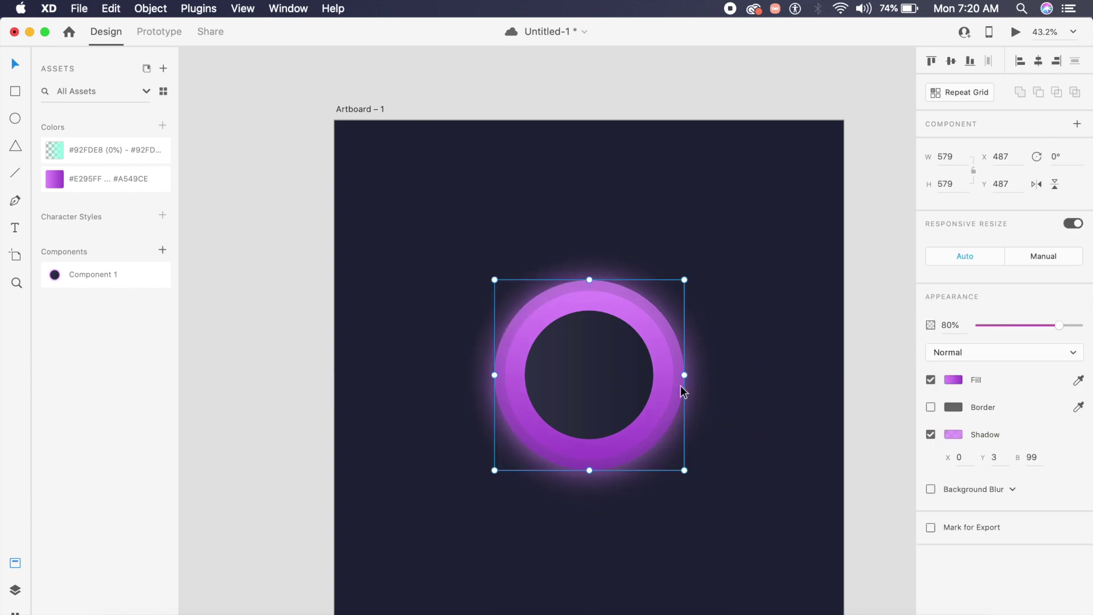
{"action": "left_click", "coordinate": [930, 434]}
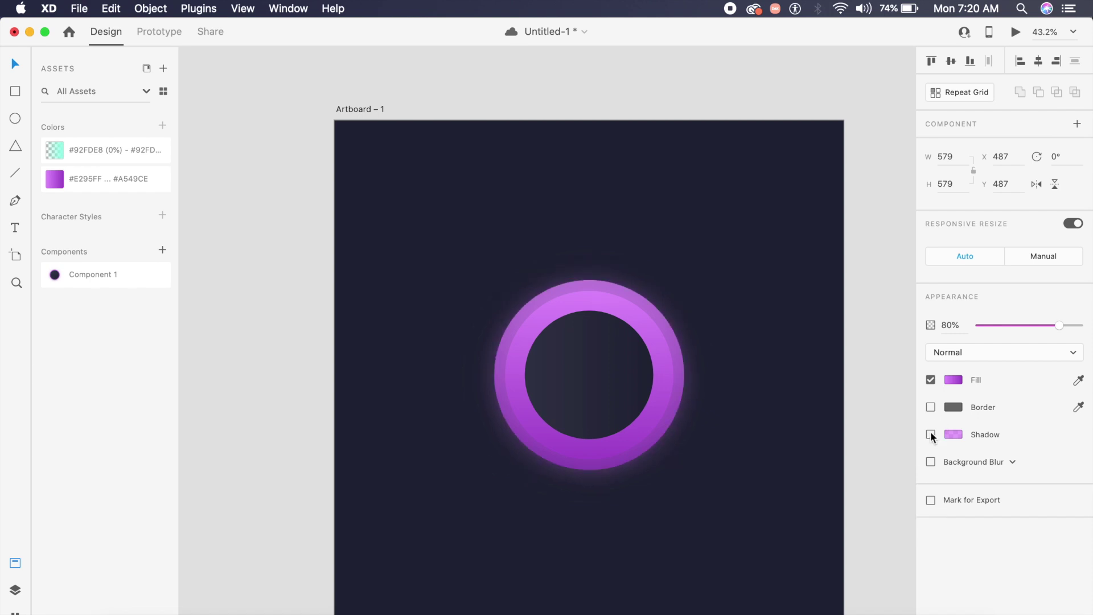
Paste another copy of the purple circle, enlarge it to about 724 px centred on the knob, and send it backward
{"action": "key", "text": "super+v"}
{"action": "left_click_drag", "start_coordinate": [705, 412], "coordinate": [759, 435]}
{"action": "left_click_drag", "start_coordinate": [760, 524], "coordinate": [834, 576]}
{"action": "left_click_drag", "start_coordinate": [734, 500], "coordinate": [637, 420]}
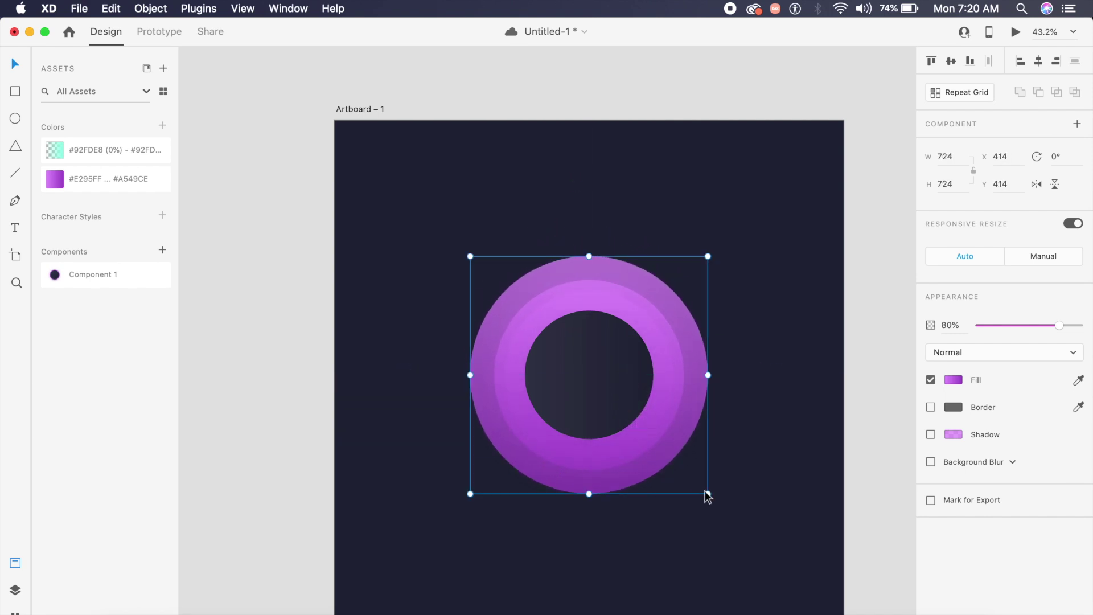
{"action": "key", "text": "super+bracketleft"}
{"action": "left_click", "coordinate": [682, 434]}
{"action": "left_click_drag", "start_coordinate": [681, 434], "coordinate": [864, 512]}
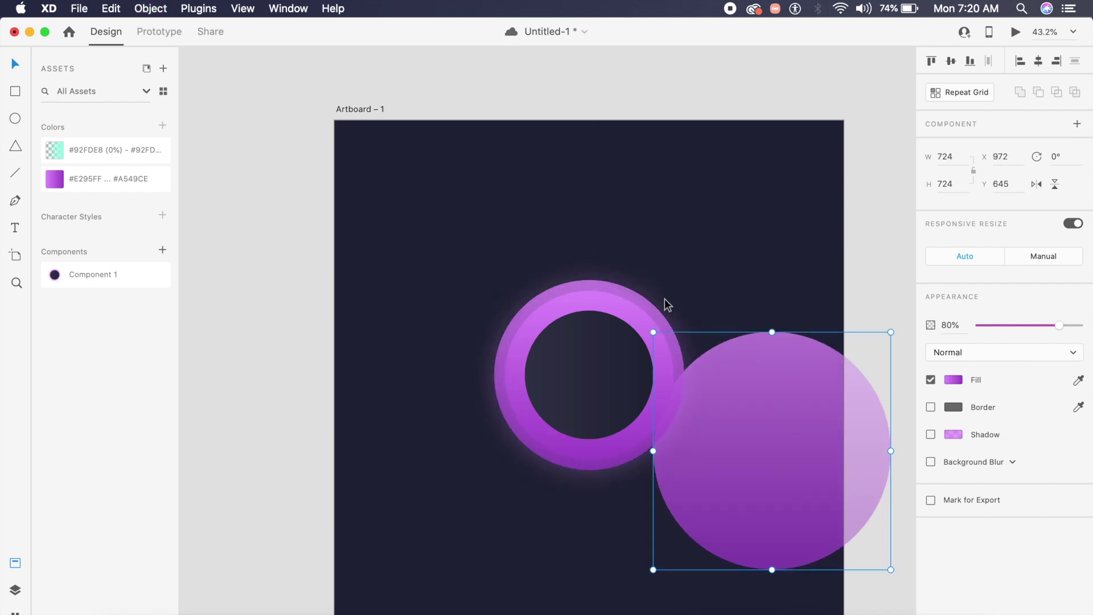
{"action": "key", "text": "super+z"}
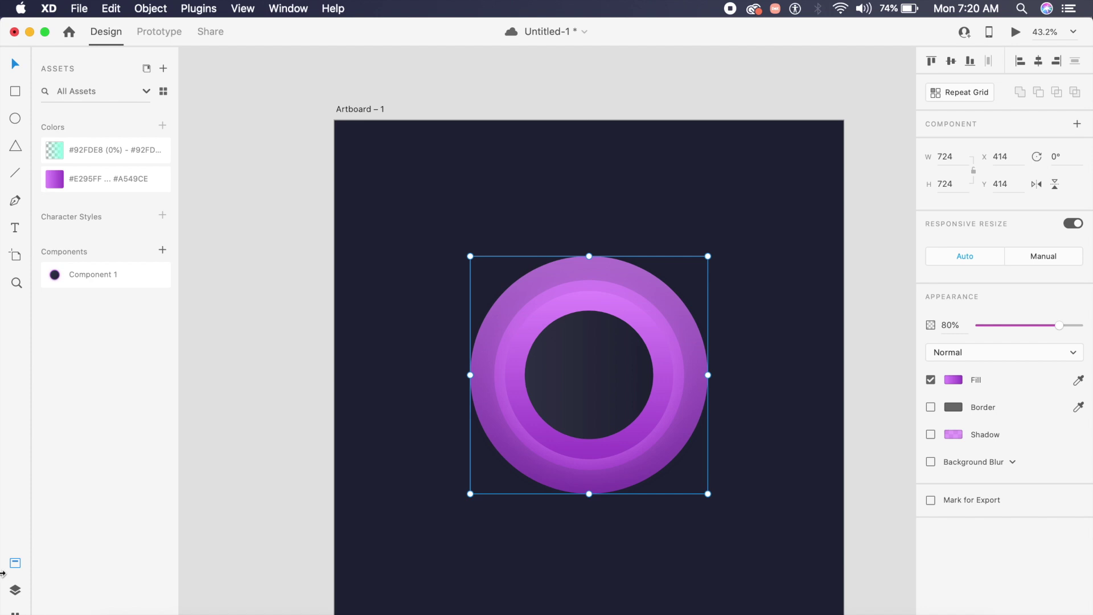
Check the layer order and send the largest purple circle behind all the other circles
{"action": "left_click", "coordinate": [16, 593]}
{"action": "mouse_move", "coordinate": [66, 164]}
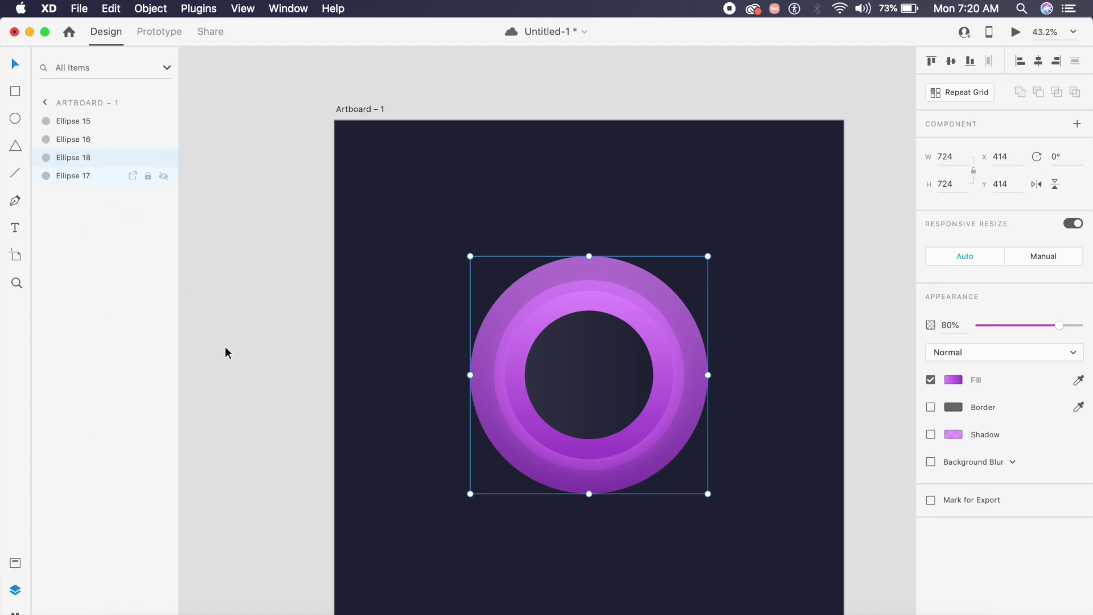
{"action": "key", "text": "super+bracketleft"}
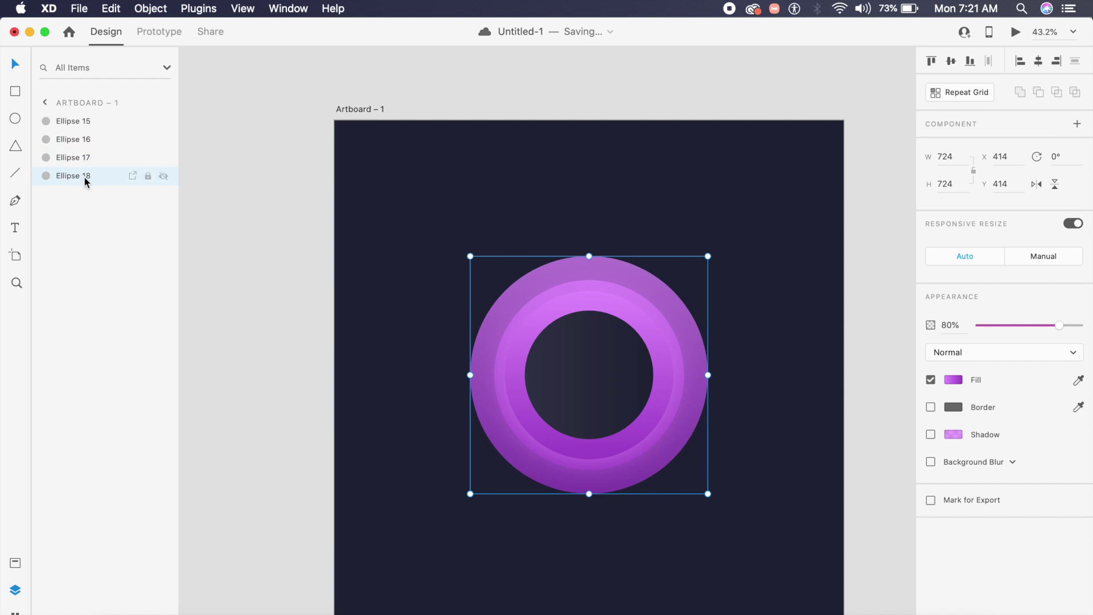
Set the largest purple circle's opacity to 60% and shrink it slightly around the knob
{"action": "left_click", "coordinate": [963, 325]}
{"action": "type", "text": "60"}
{"action": "key", "text": "Return"}
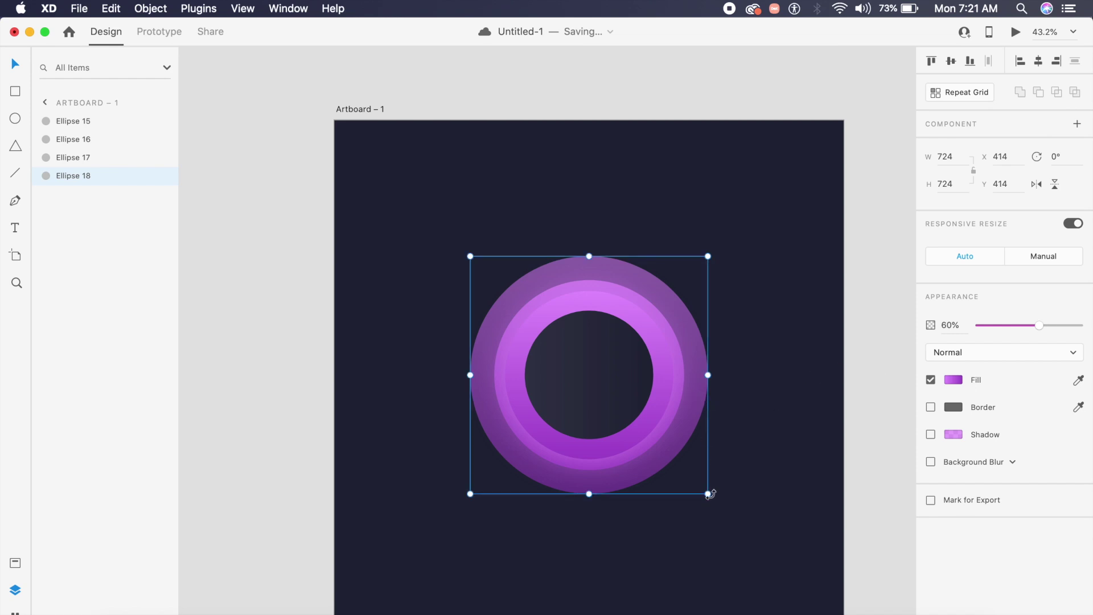
{"action": "left_click_drag", "start_coordinate": [707, 494], "coordinate": [693, 479]}
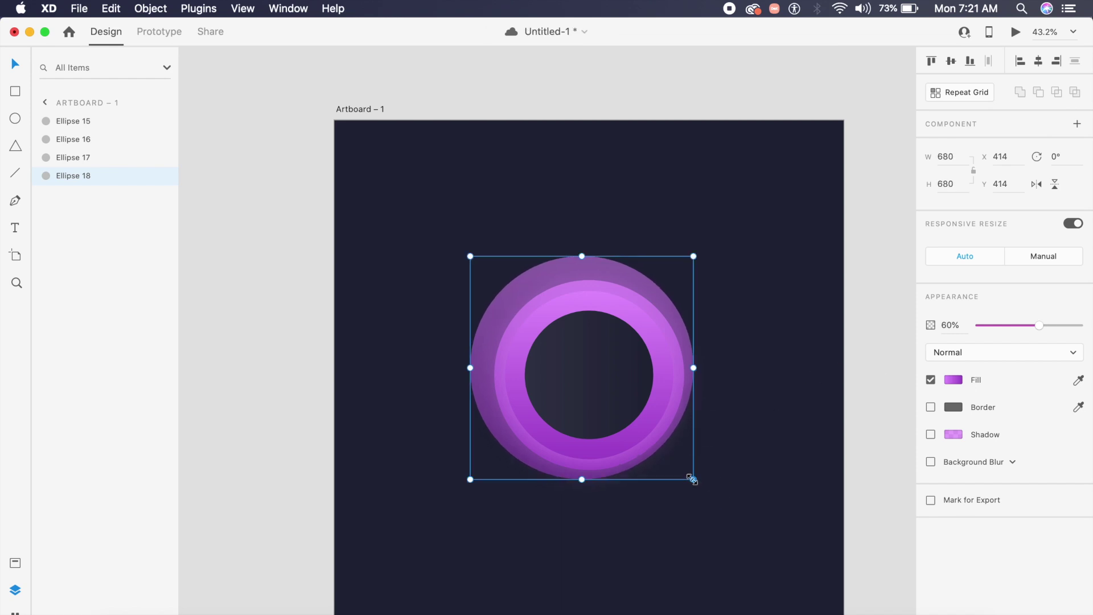
{"action": "left_click", "coordinate": [532, 284]}
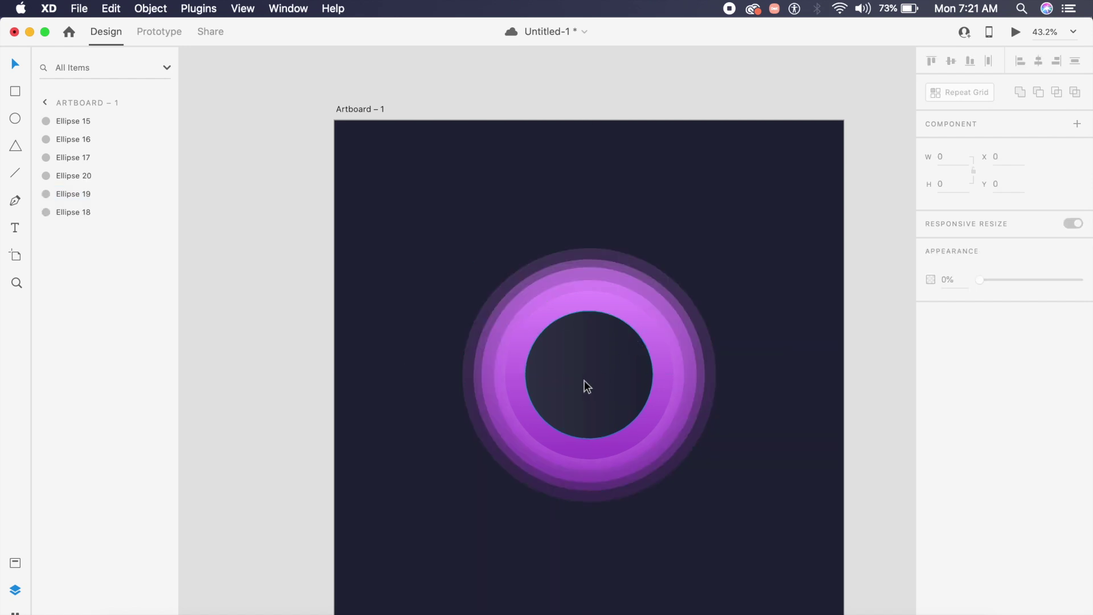
Draw a narrow vertical rectangle about 16 × 79 px near the dark circle's upper edge and set its corner radius to 100
{"action": "scroll", "coordinate": [583, 380], "scroll_direction": "up", "scroll_amount": 5}
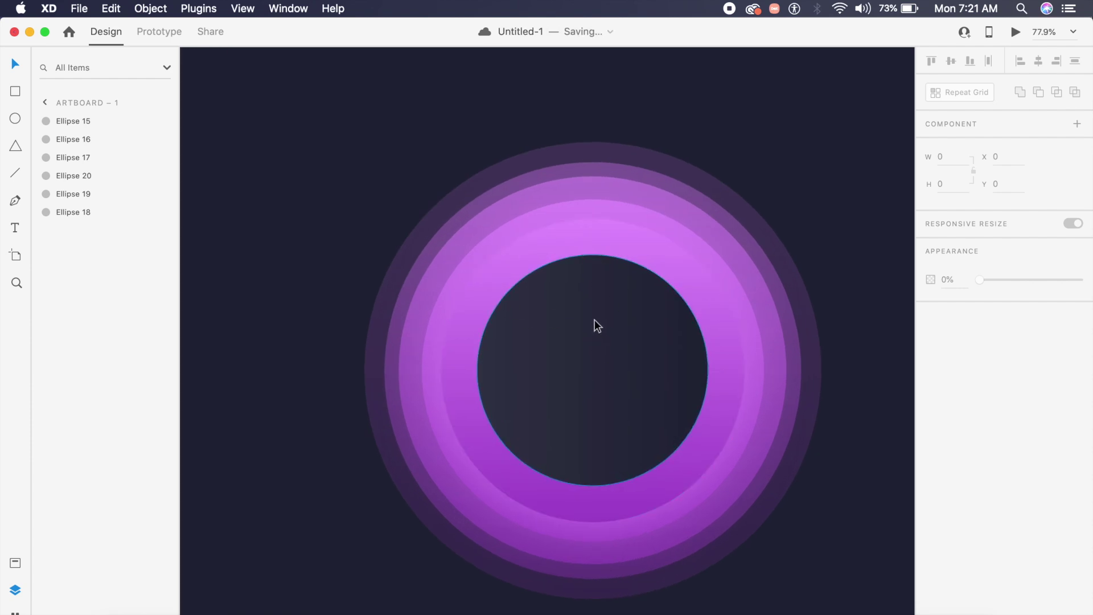
{"action": "key", "text": "r"}
{"action": "mouse_move", "coordinate": [587, 278]}
{"action": "left_mouse_down"}
{"action": "mouse_move", "coordinate": [599, 290]}
{"action": "mouse_move", "coordinate": [596, 326]}
{"action": "left_mouse_up"}
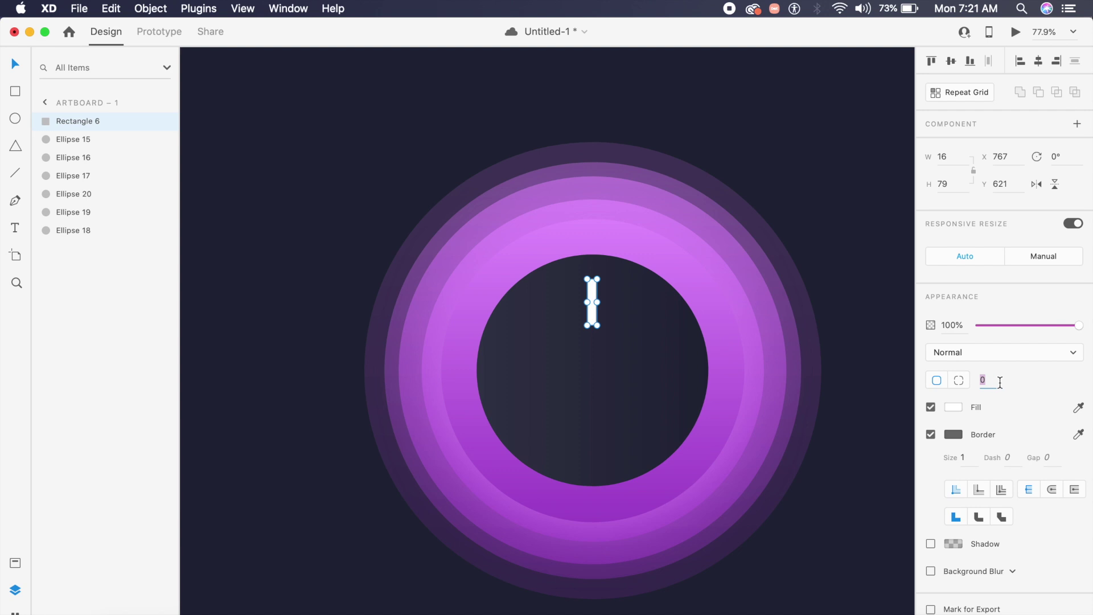
{"action": "type", "text": "100"}
{"action": "key", "text": "Return"}
Remove the rounded bar's border and fill it with #191B29, a darker shade of the color sampled from the dark circle
{"action": "scroll", "coordinate": [529, 337], "scroll_direction": "up", "scroll_amount": 5}
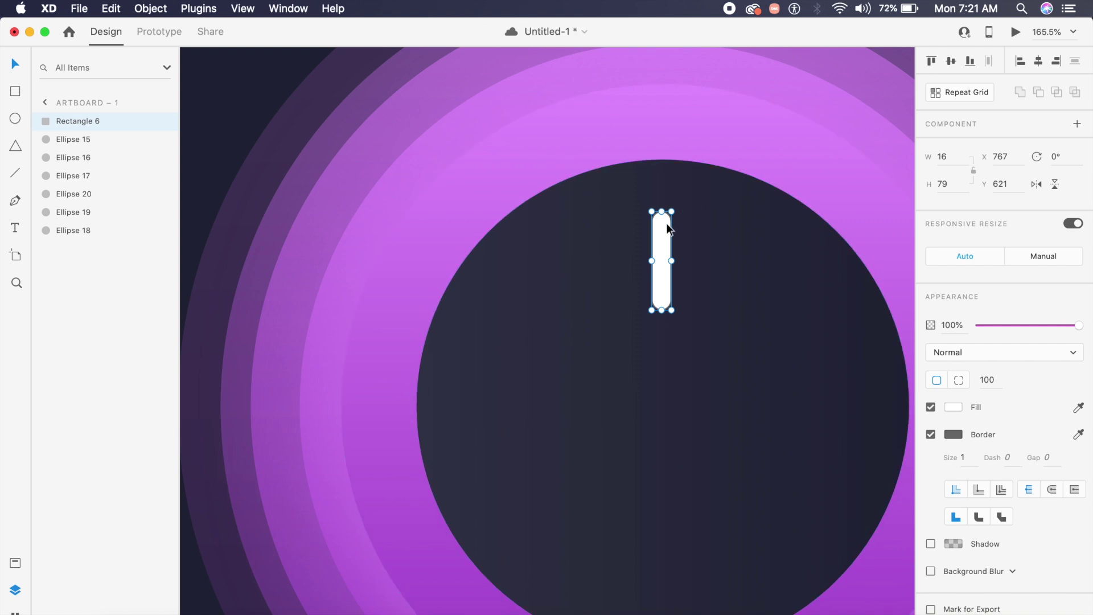
{"action": "left_click", "coordinate": [930, 436]}
{"action": "left_click", "coordinate": [1077, 407]}
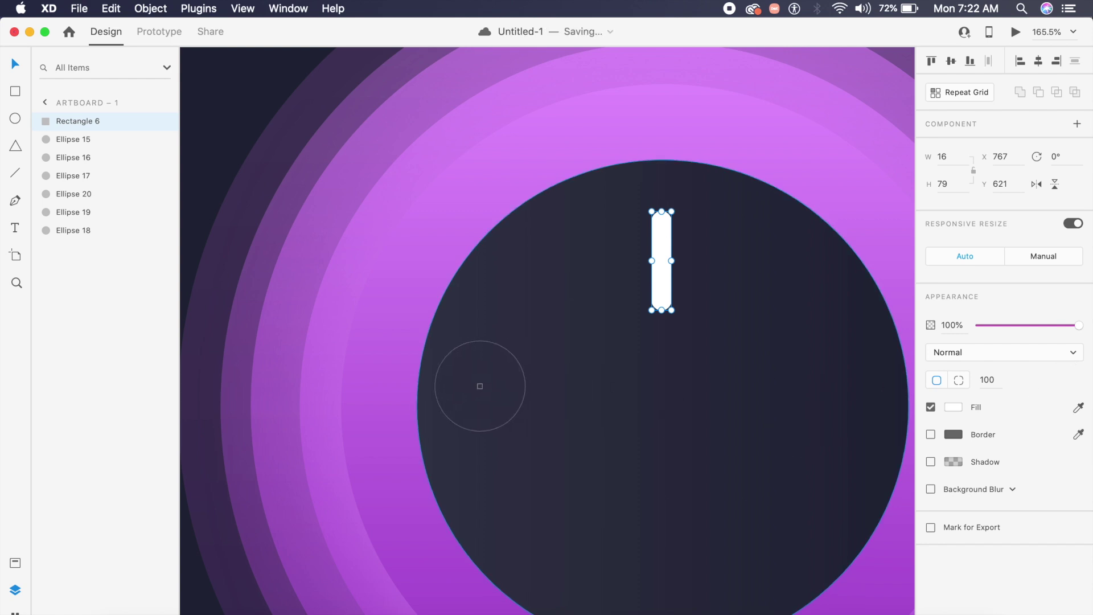
{"action": "left_click", "coordinate": [482, 386]}
{"action": "left_click", "coordinate": [953, 407]}
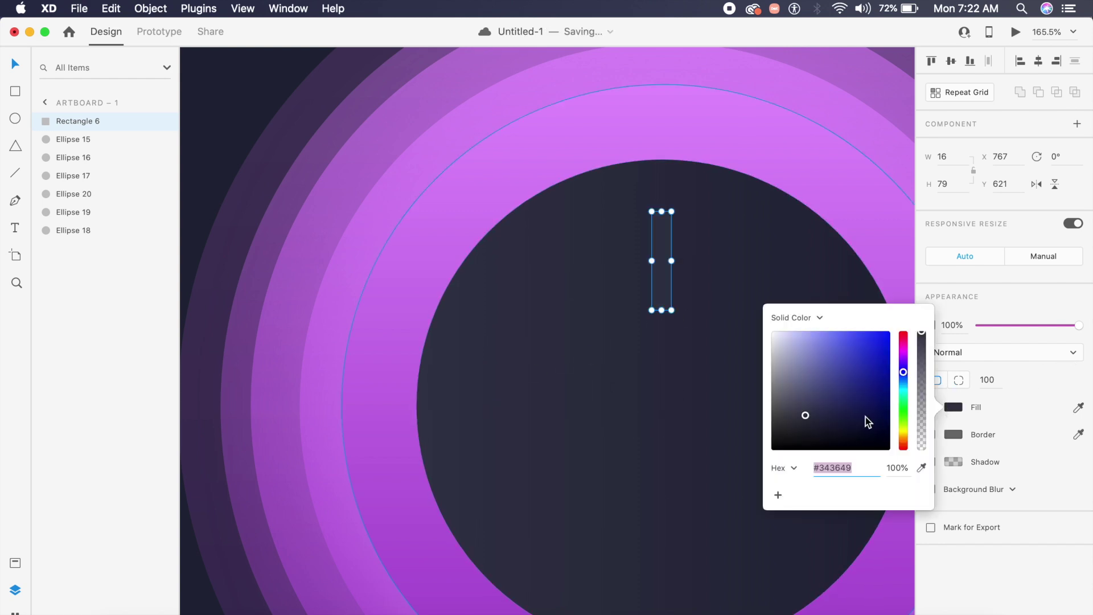
{"action": "left_click", "coordinate": [817, 431]}
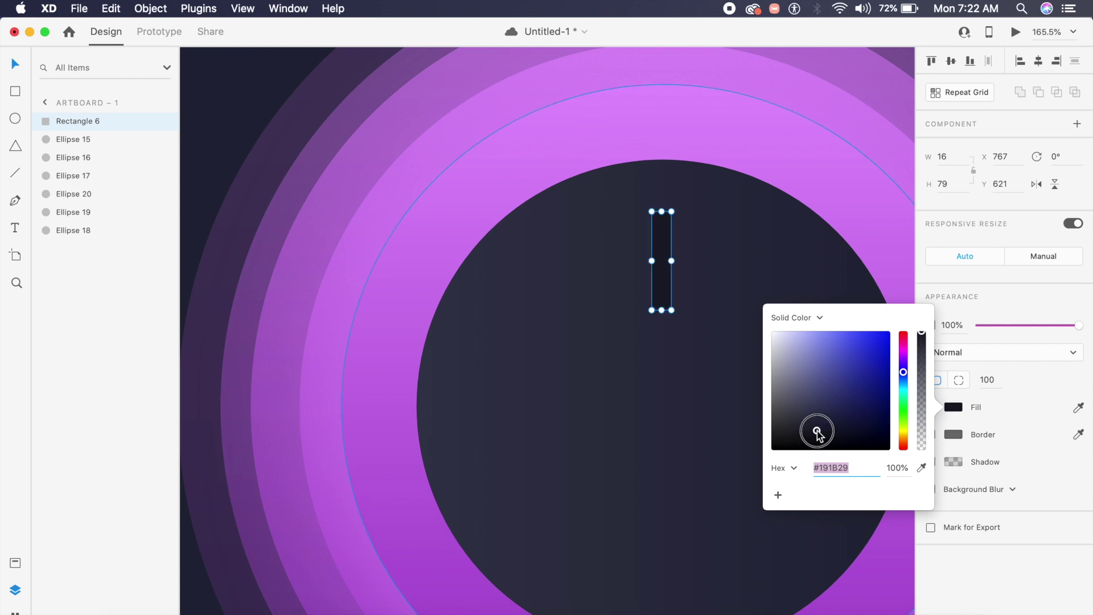
{"action": "left_click", "coordinate": [636, 368]}
{"action": "key", "text": "super+0"}
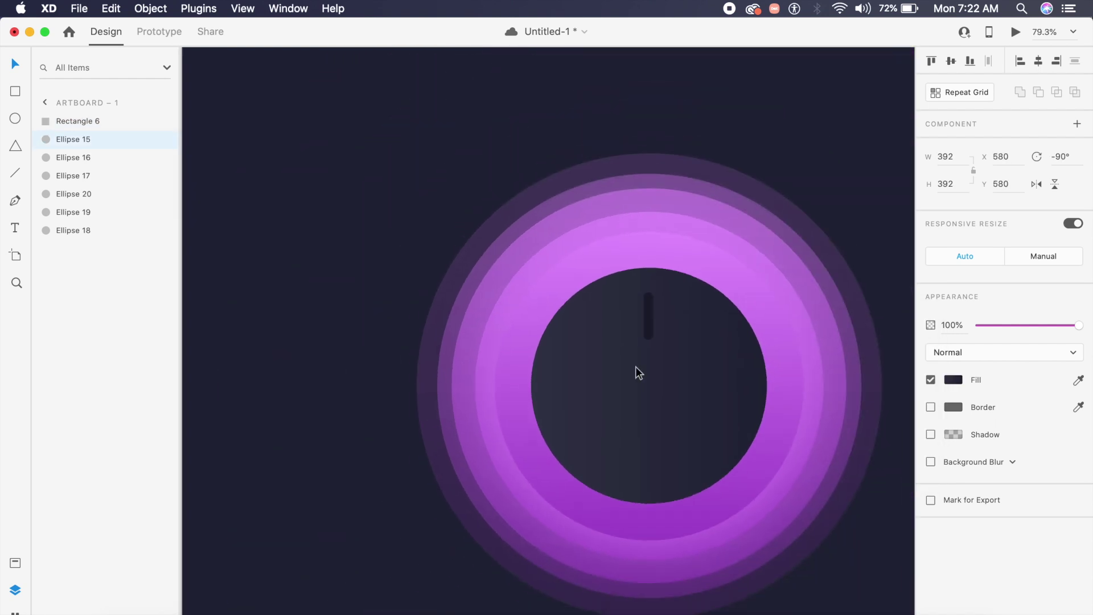
{"action": "left_click", "coordinate": [343, 291]}
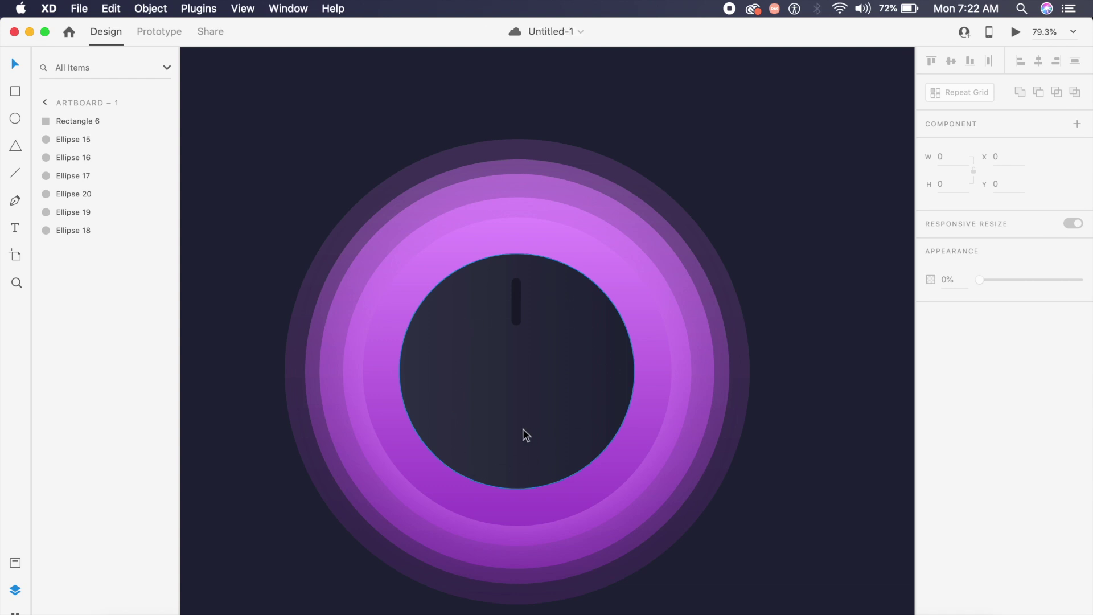
Draw a circle about 20 px wide inside the dark circle and duplicate it until there are eleven scattered dots
{"action": "key", "text": "e"}
{"action": "left_click_drag", "start_coordinate": [552, 293], "coordinate": [562, 304]}
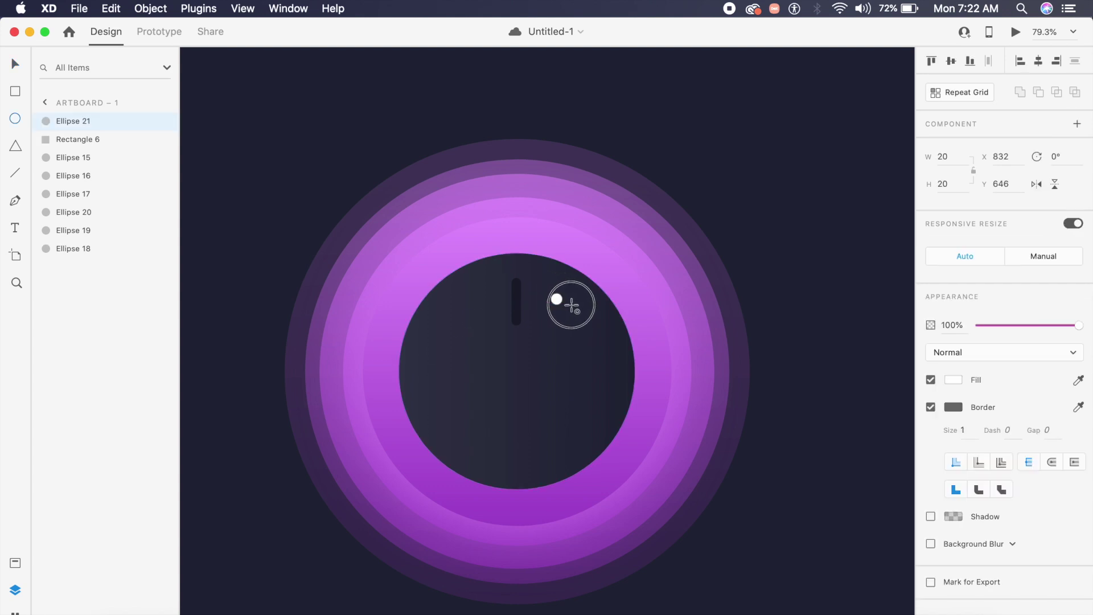
{"action": "key", "text": "v"}
{"action": "left_click_drag", "start_coordinate": [556, 300], "coordinate": [589, 346]}
{"action": "scroll", "coordinate": [545, 339], "scroll_direction": "up", "scroll_amount": 5}
{"action": "left_click_drag", "start_coordinate": [590, 346], "coordinate": [614, 380], "text": "alt"}
{"action": "left_click_drag", "start_coordinate": [613, 380], "coordinate": [610, 457], "text": "alt"}
Select all eleven white dots and open the Arranger for XD plugin with its circle arrangement
{"action": "left_click", "coordinate": [563, 454], "text": "shift"}
{"action": "left_click", "coordinate": [503, 386], "text": "shift"}
{"action": "left_click", "coordinate": [614, 378], "text": "shift"}
{"action": "left_click", "coordinate": [637, 346], "text": "shift"}
{"action": "left_click", "coordinate": [588, 347], "text": "shift"}
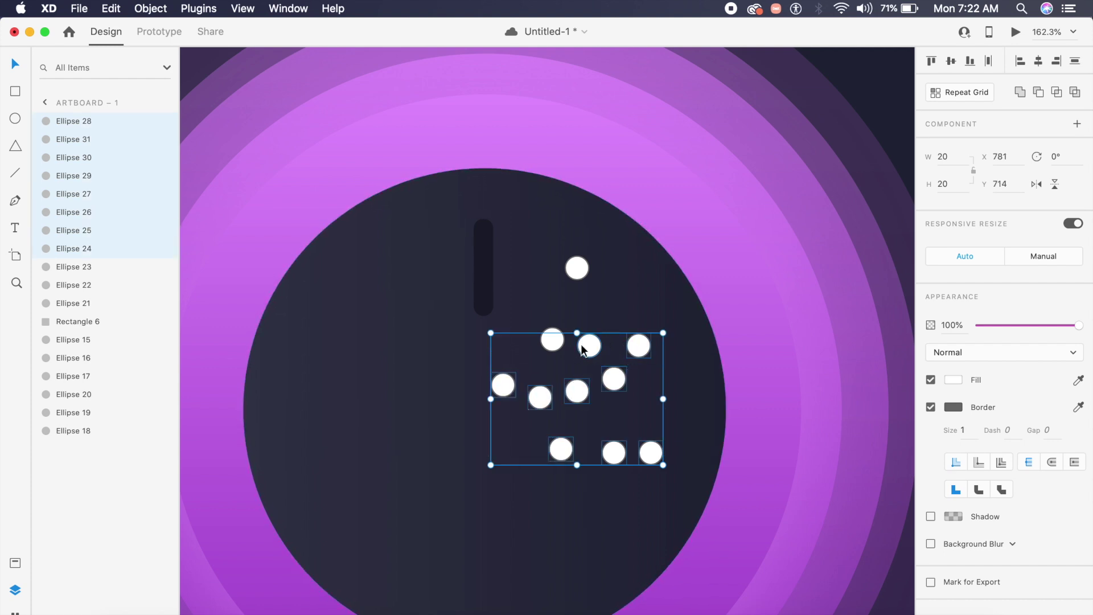
{"action": "left_click", "coordinate": [552, 346], "text": "shift"}
{"action": "left_click", "coordinate": [578, 268], "text": "shift"}
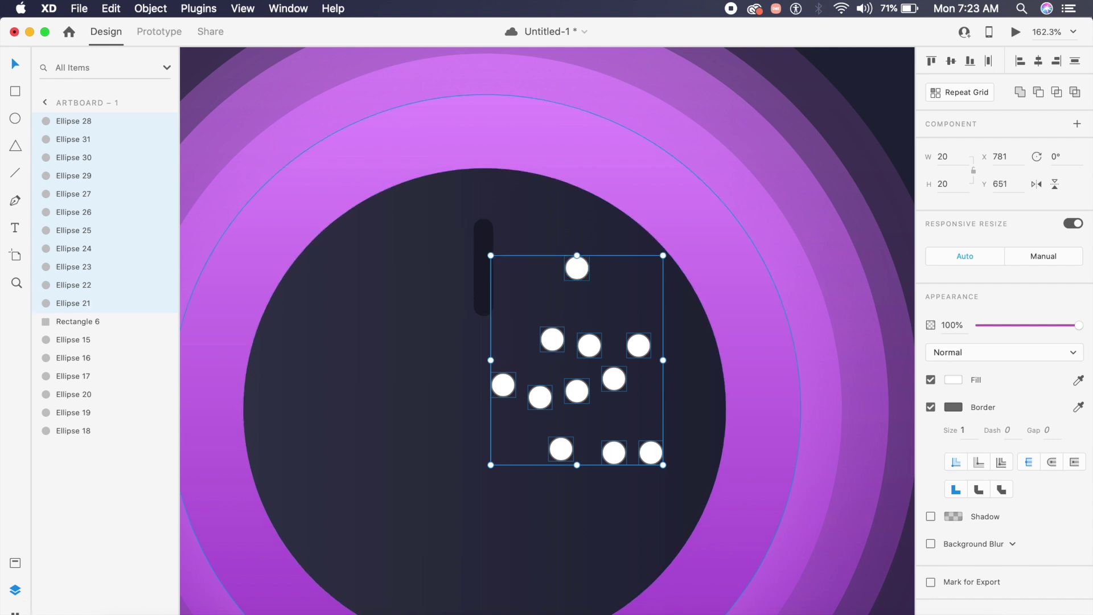
{"action": "key", "text": "alt+shift+p"}
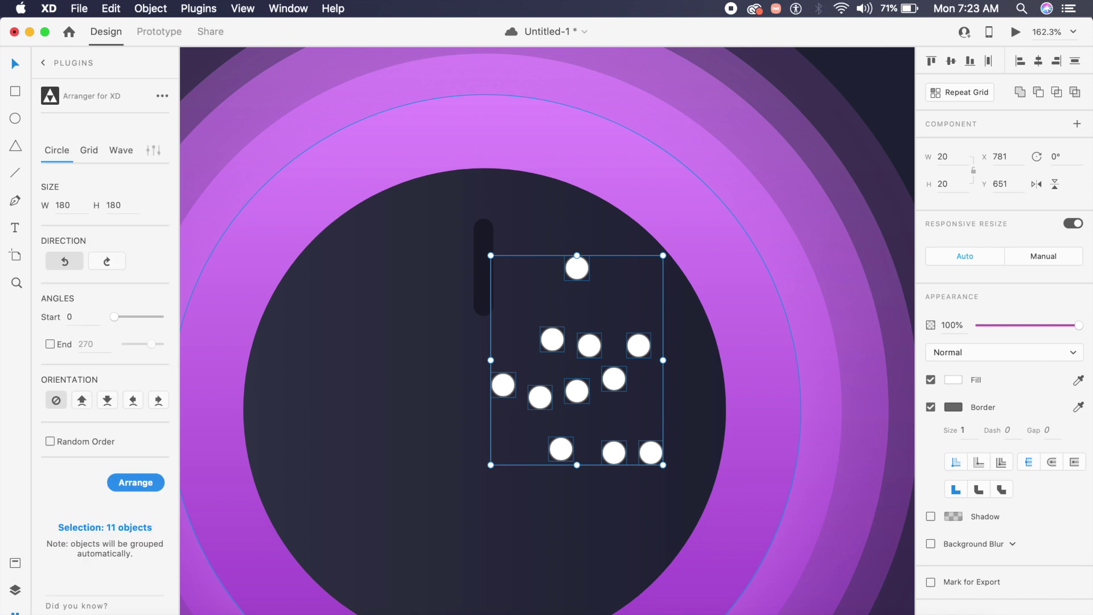
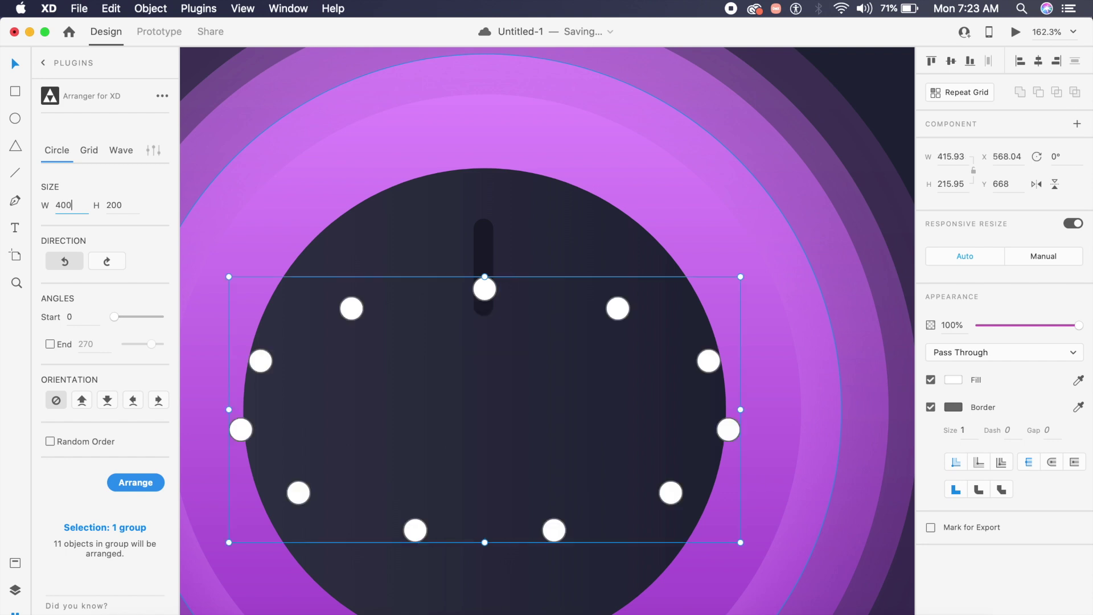
Set the circular arrangement of the dots to 300 × 300 and centre the ring on the dark circle
{"action": "left_click", "coordinate": [66, 205]}
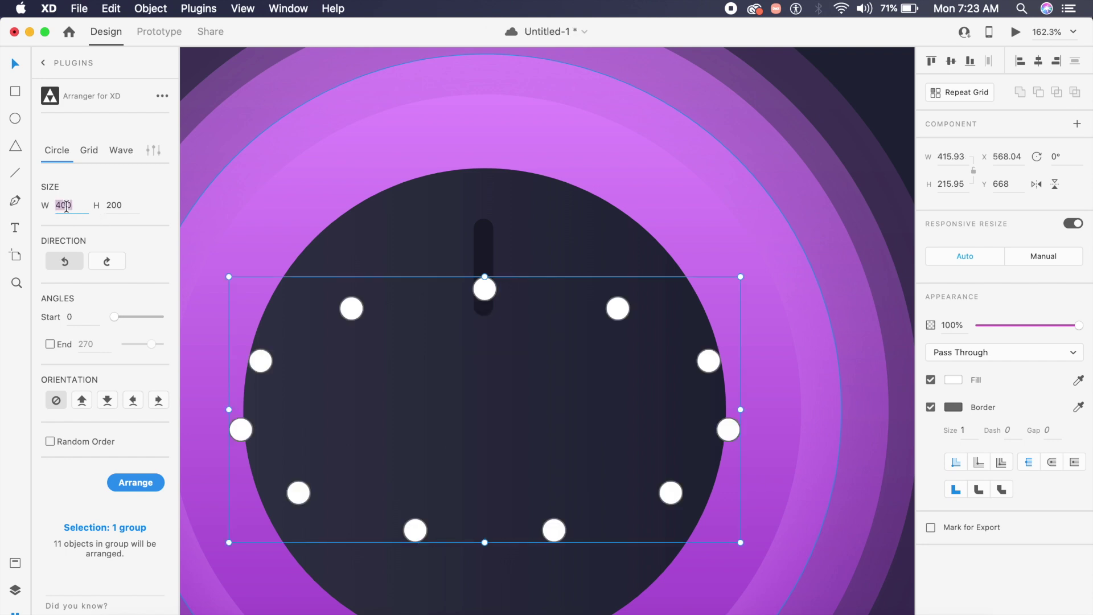
{"action": "type", "text": "300"}
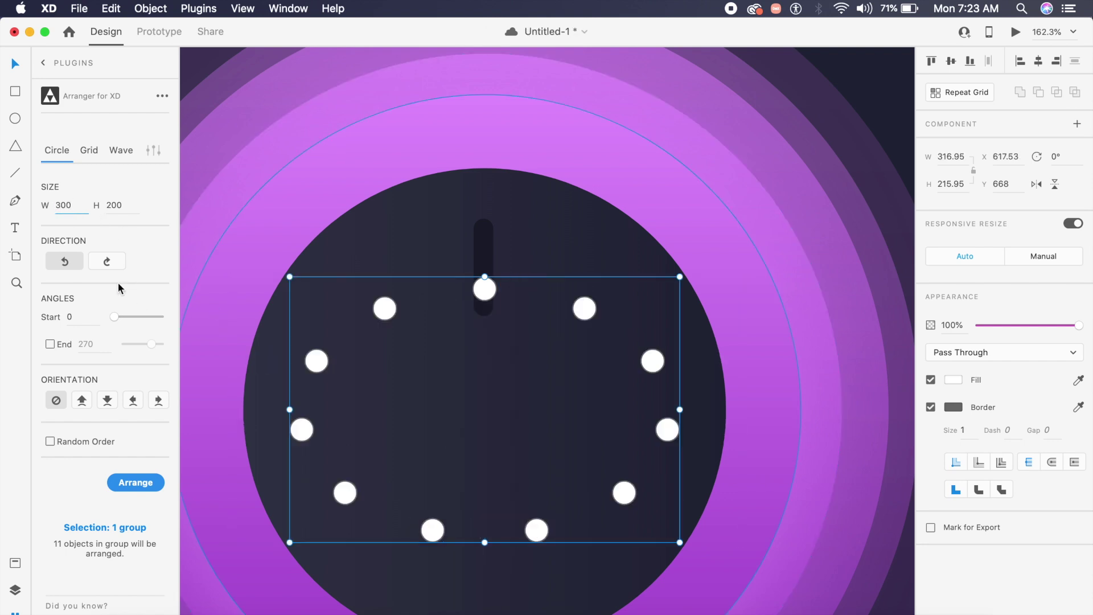
{"action": "left_click", "coordinate": [123, 205]}
{"action": "type", "text": "300"}
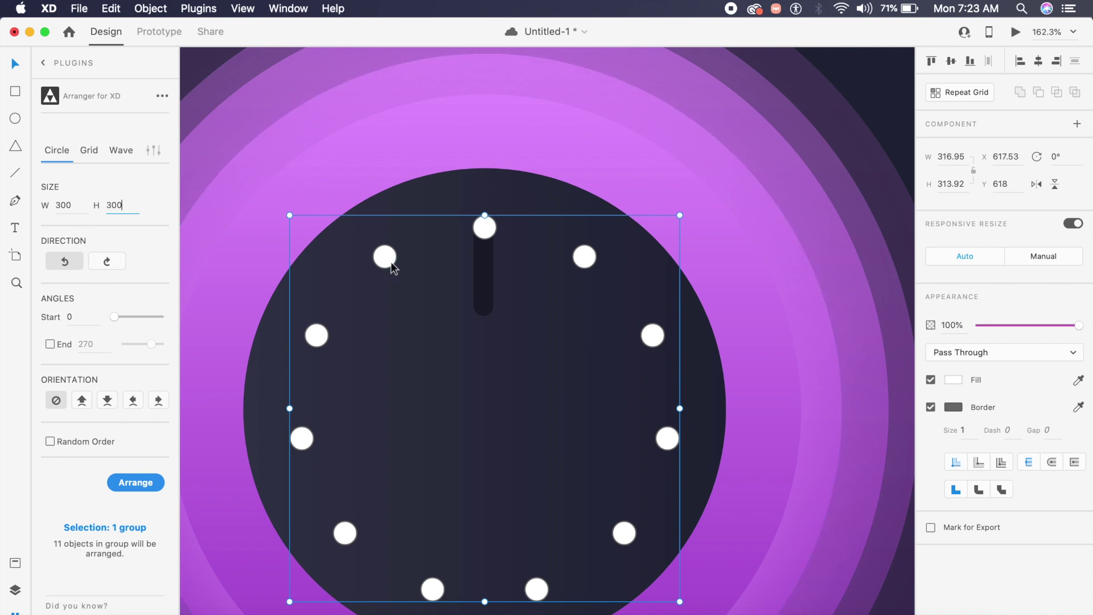
{"action": "key", "text": "Escape"}
{"action": "left_click_drag", "start_coordinate": [485, 229], "coordinate": [485, 230]}
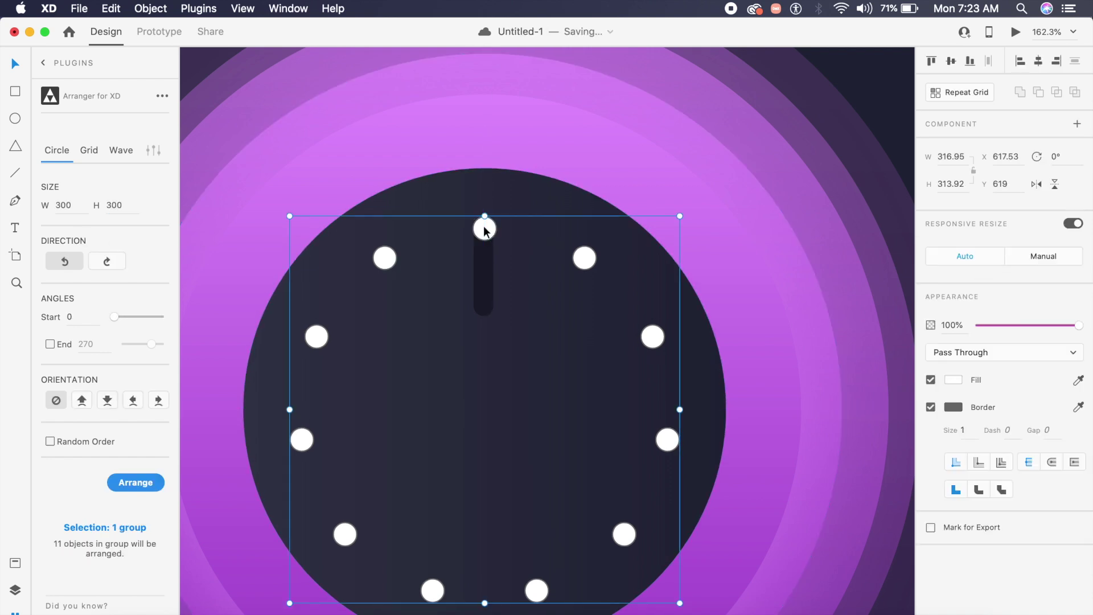
{"action": "scroll", "coordinate": [496, 296], "scroll_direction": "down", "scroll_amount": 3}
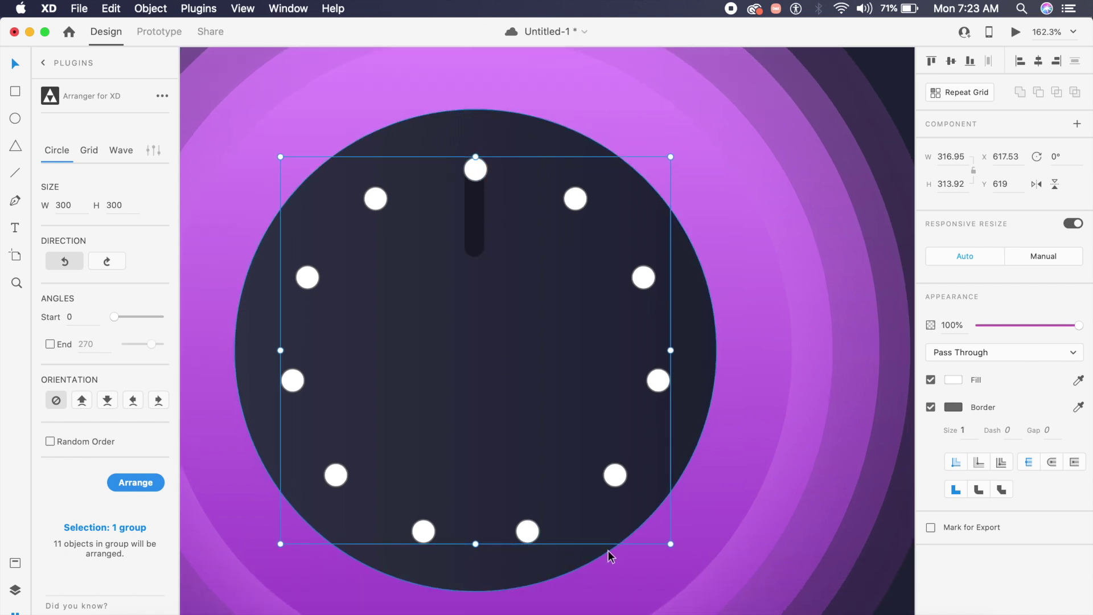
{"action": "left_click_drag", "start_coordinate": [532, 535], "coordinate": [533, 538]}
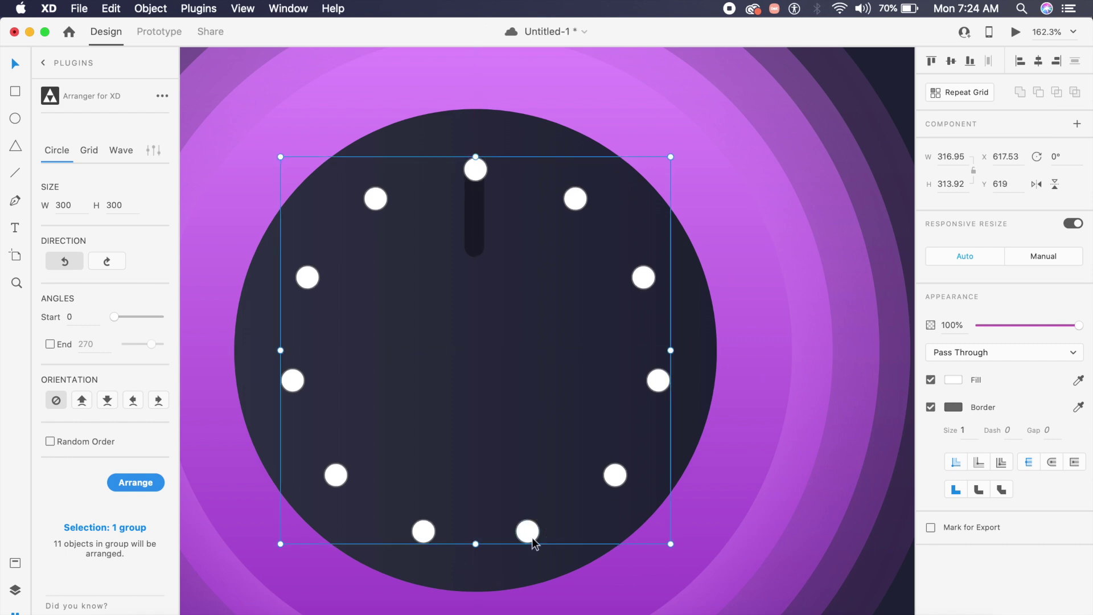
Return to the layer list, ungroup the ring of dots, and save the document
{"action": "left_click", "coordinate": [44, 64]}
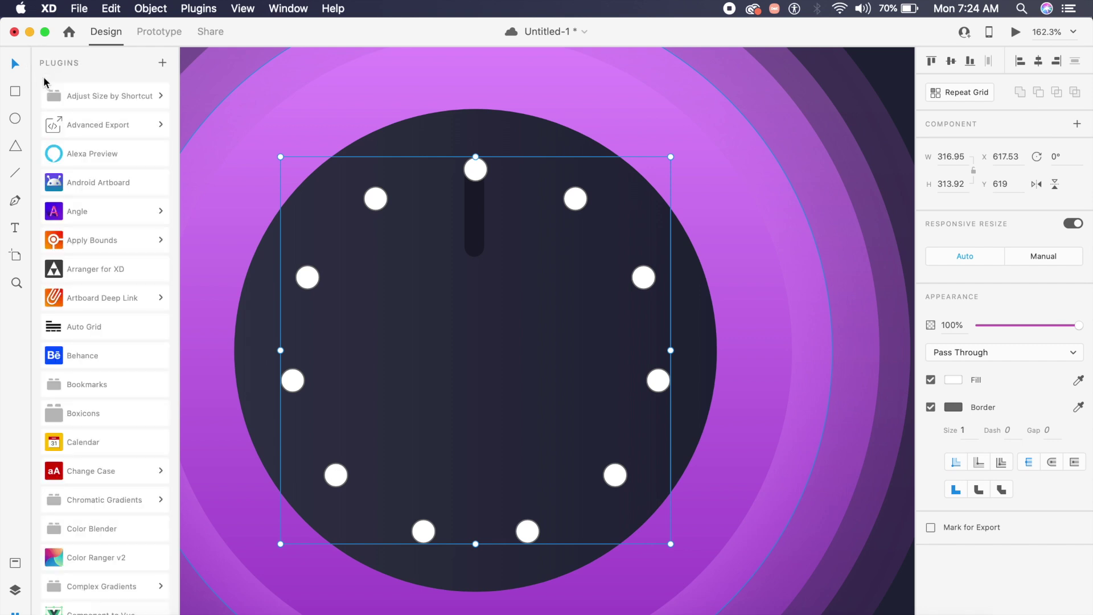
{"action": "left_click", "coordinate": [15, 590]}
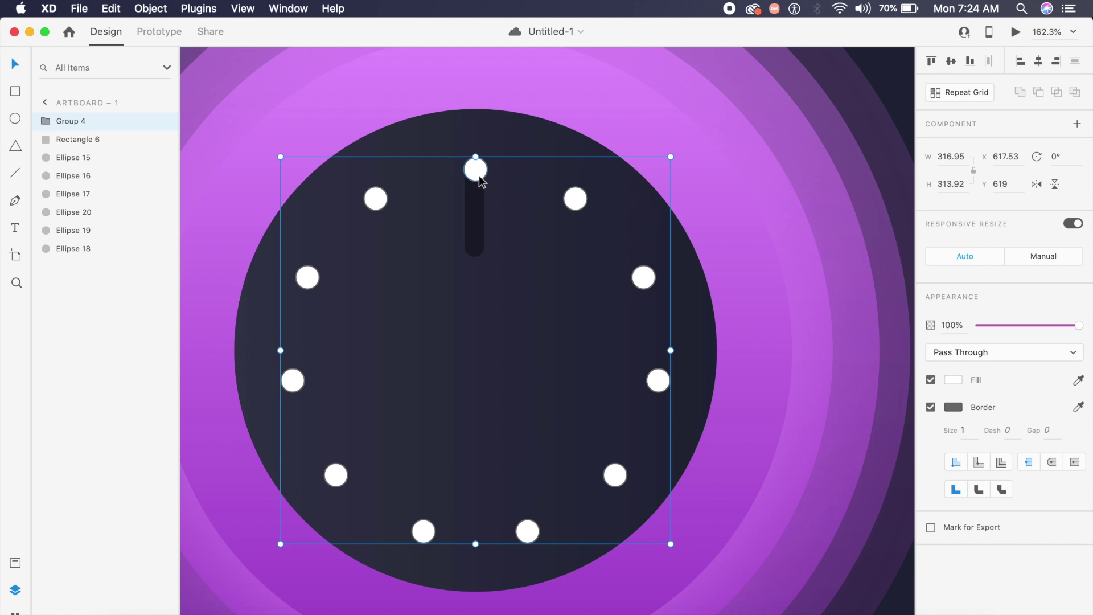
{"action": "key", "text": "super+shift+g"}
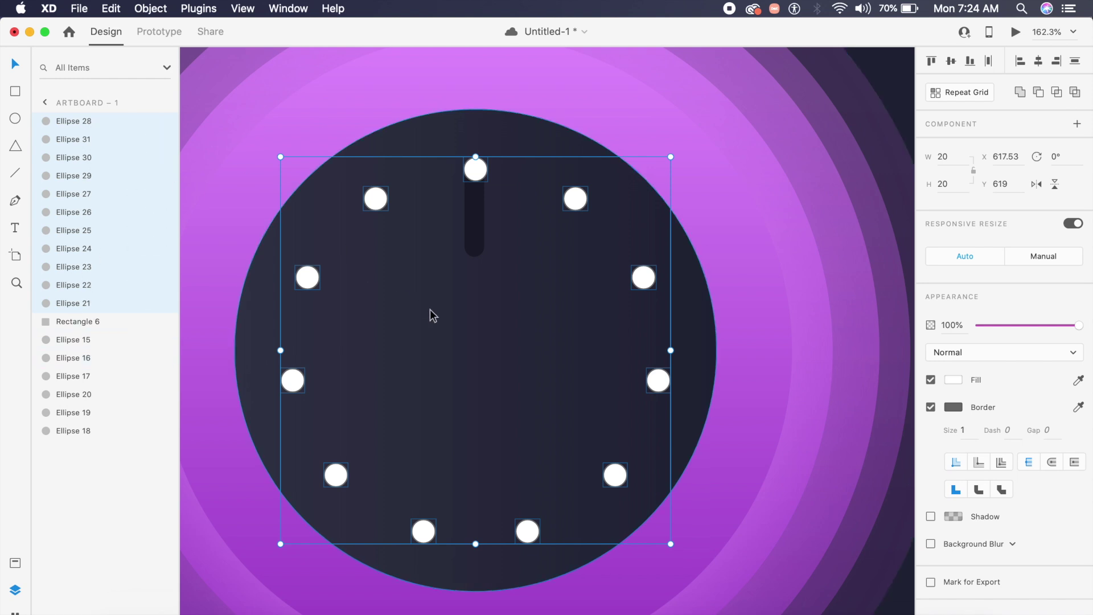
{"action": "key", "text": "super+s"}
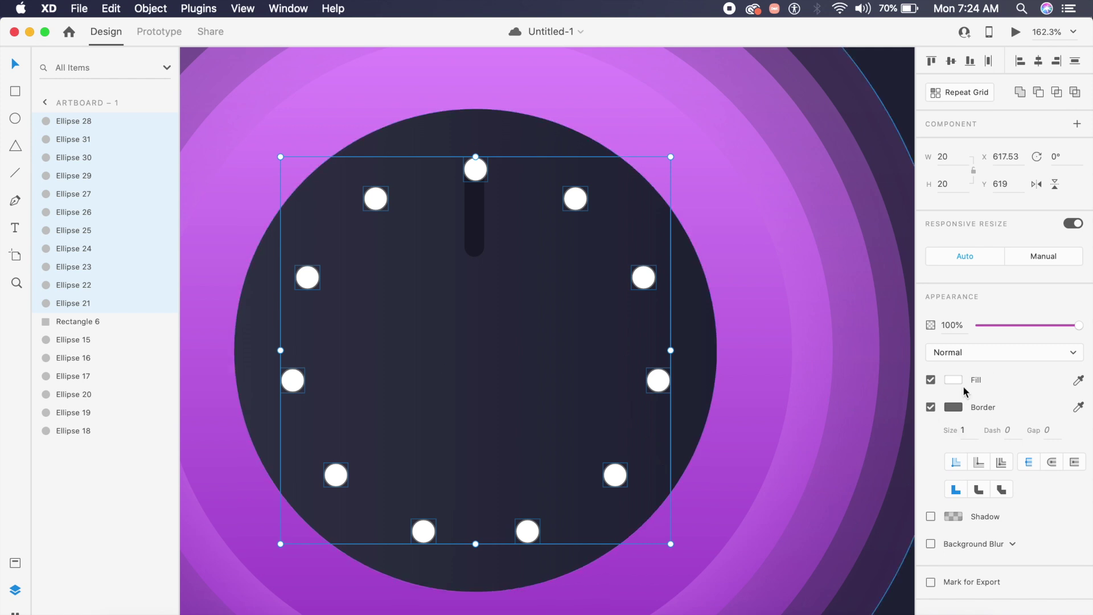
Remove the border from the eleven dots and fill them with bright purple sampled from the upper part of the knob's ring
{"action": "left_click", "coordinate": [930, 408]}
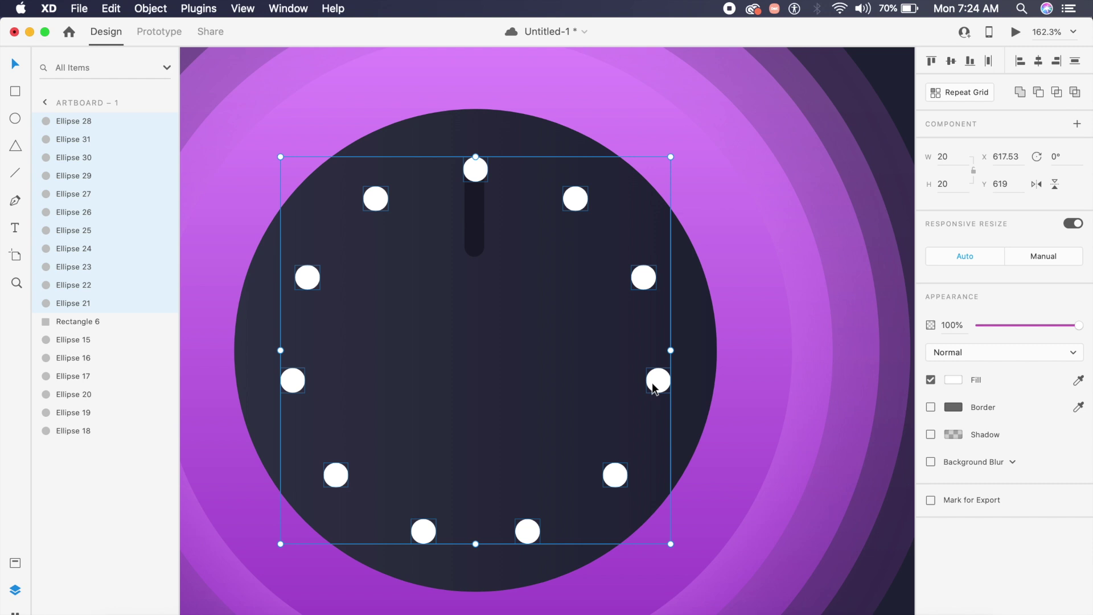
{"action": "left_click", "coordinate": [1077, 380]}
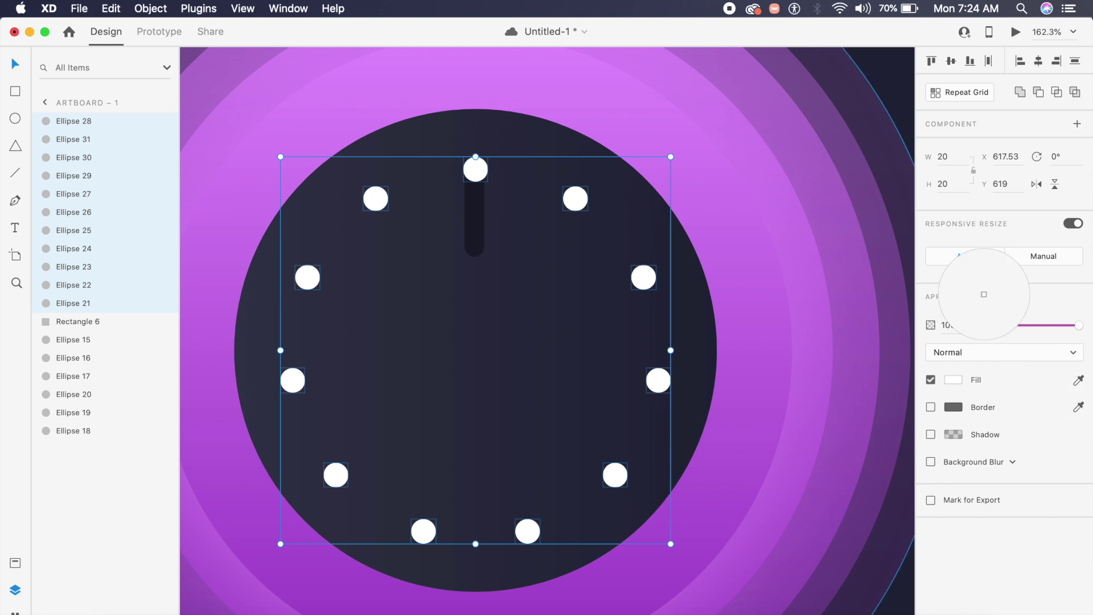
{"action": "left_click", "coordinate": [458, 62]}
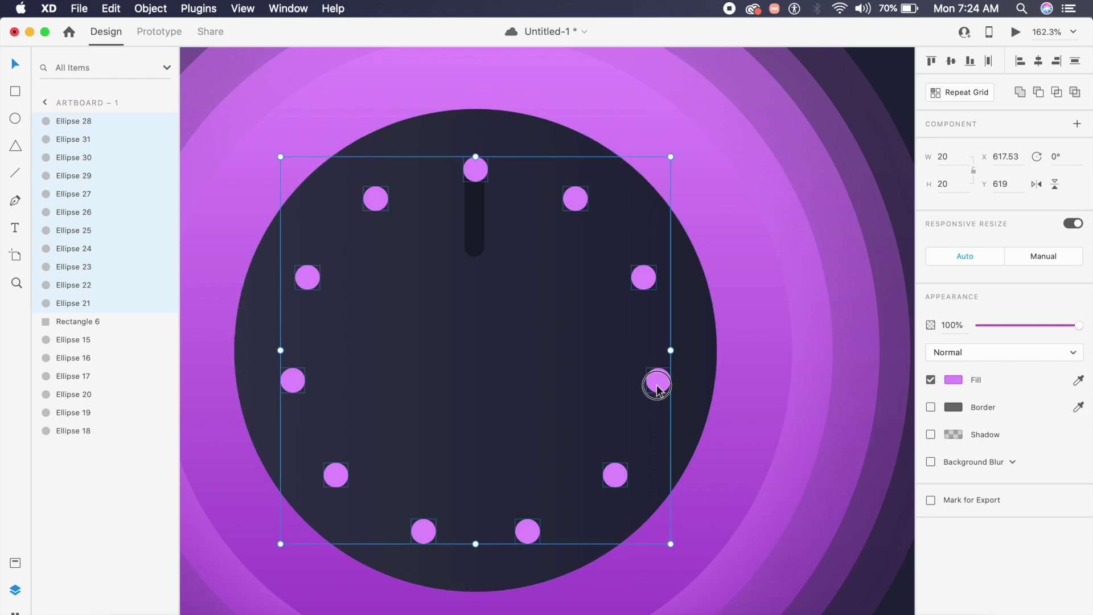
Add a glow shadow to the dots with Y offset 0, blur 12 and the sampled ring colour #DE8FFB at 70% opacity
{"action": "left_click", "coordinate": [930, 434]}
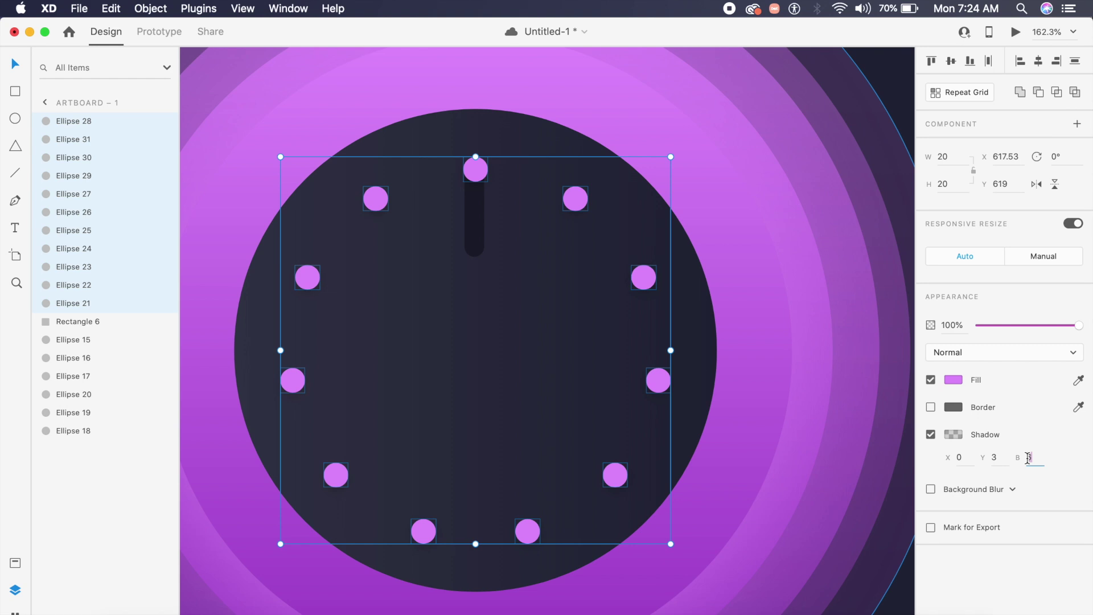
{"action": "left_click", "coordinate": [953, 434]}
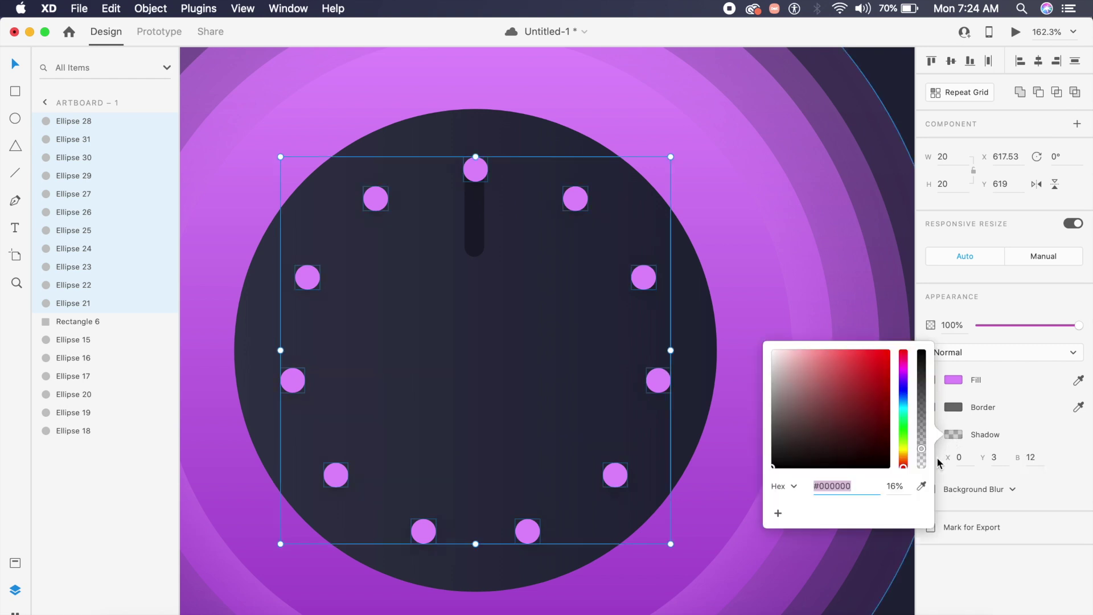
{"action": "left_click", "coordinate": [920, 486]}
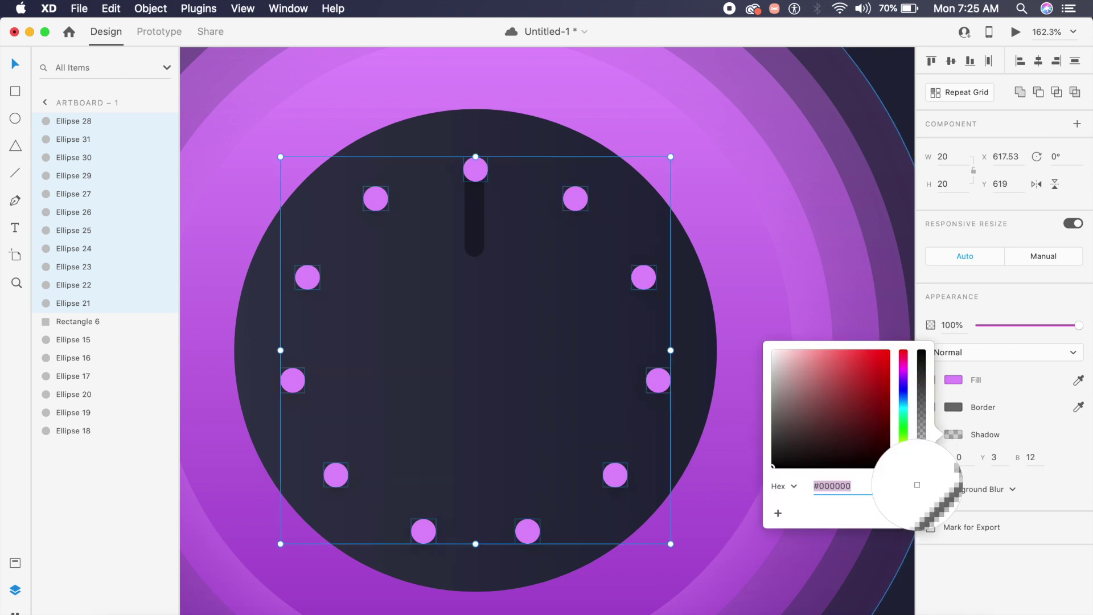
{"action": "left_click", "coordinate": [450, 82]}
{"action": "left_click", "coordinate": [899, 486]}
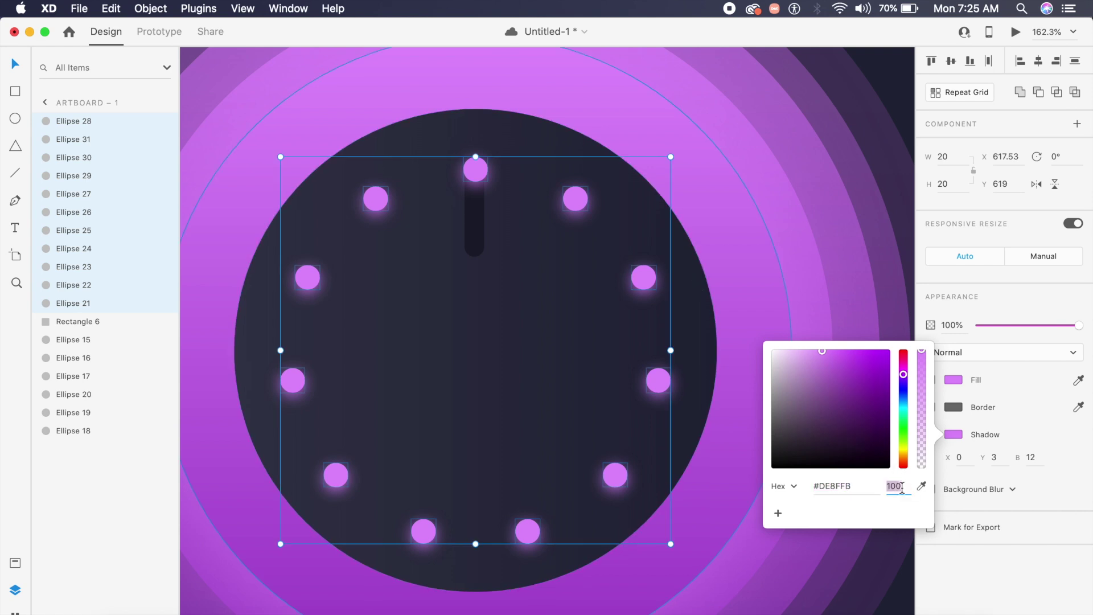
{"action": "type", "text": "70"}
{"action": "key", "text": "Return"}
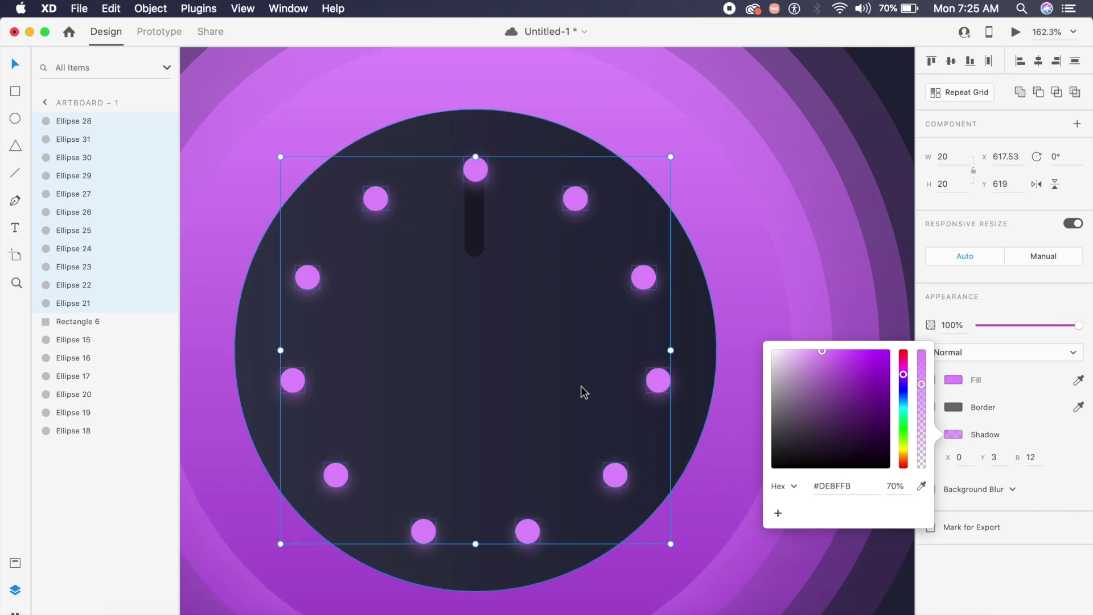
{"action": "scroll", "coordinate": [583, 392], "scroll_direction": "down", "scroll_amount": 3}
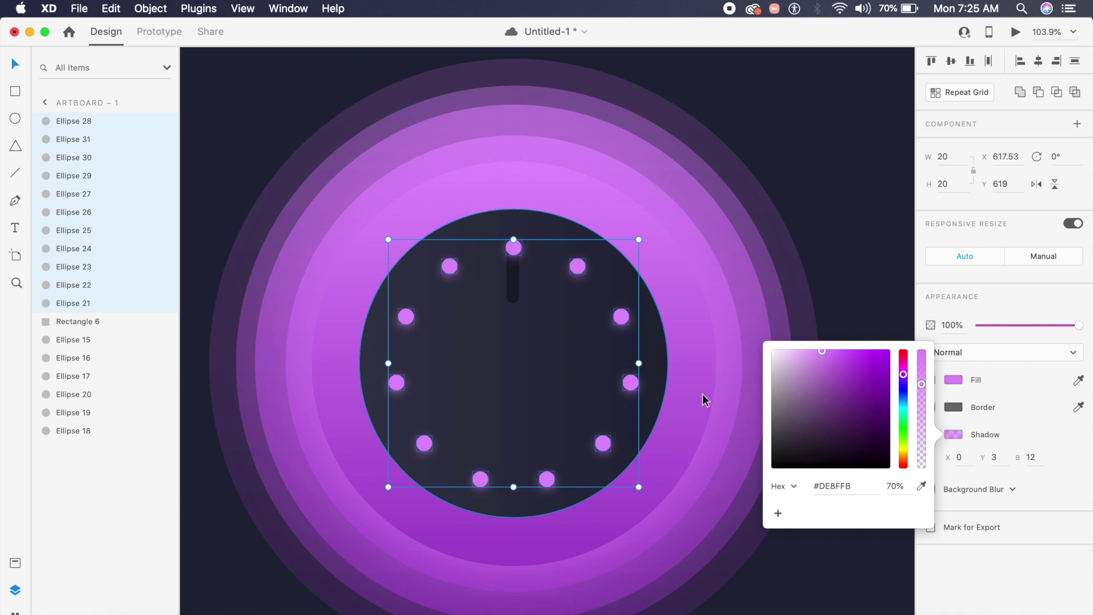
{"action": "left_click", "coordinate": [1001, 460]}
{"action": "type", "text": "0"}
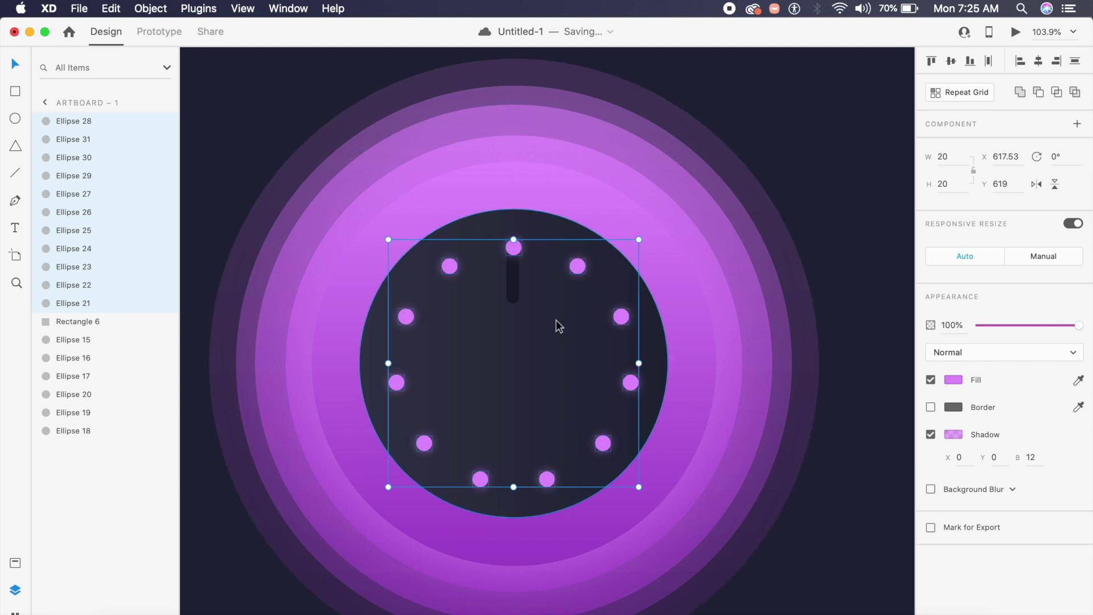
Send the dots behind the dark pointer bar and move the bar up over the top dot, to X 768, Y 619
{"action": "key", "text": "super+bracketleft"}
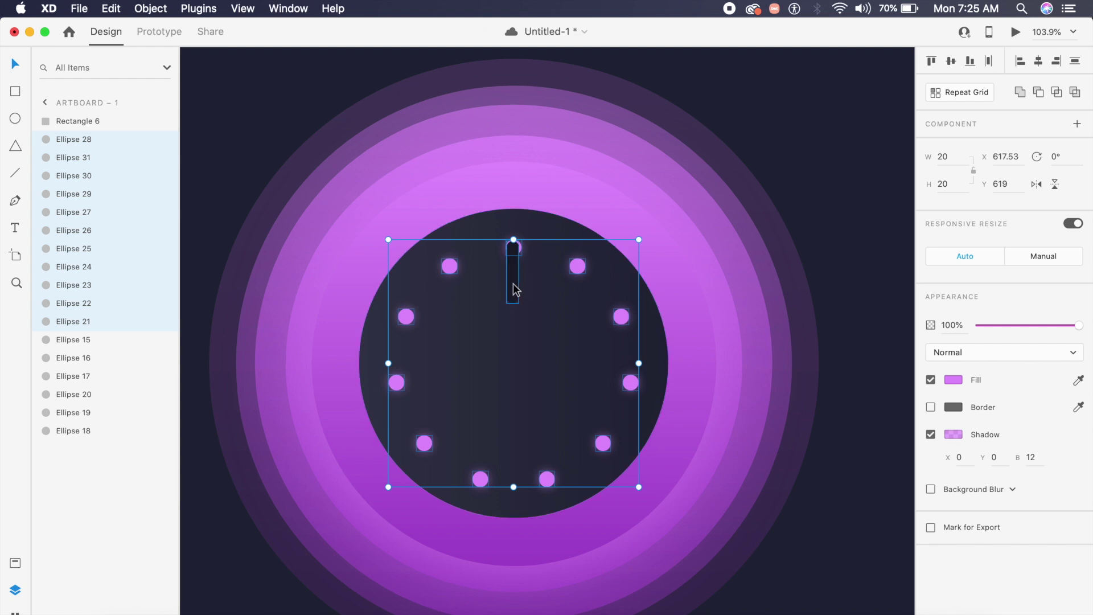
{"action": "left_click", "coordinate": [844, 371]}
{"action": "left_click_drag", "start_coordinate": [511, 291], "coordinate": [514, 286]}
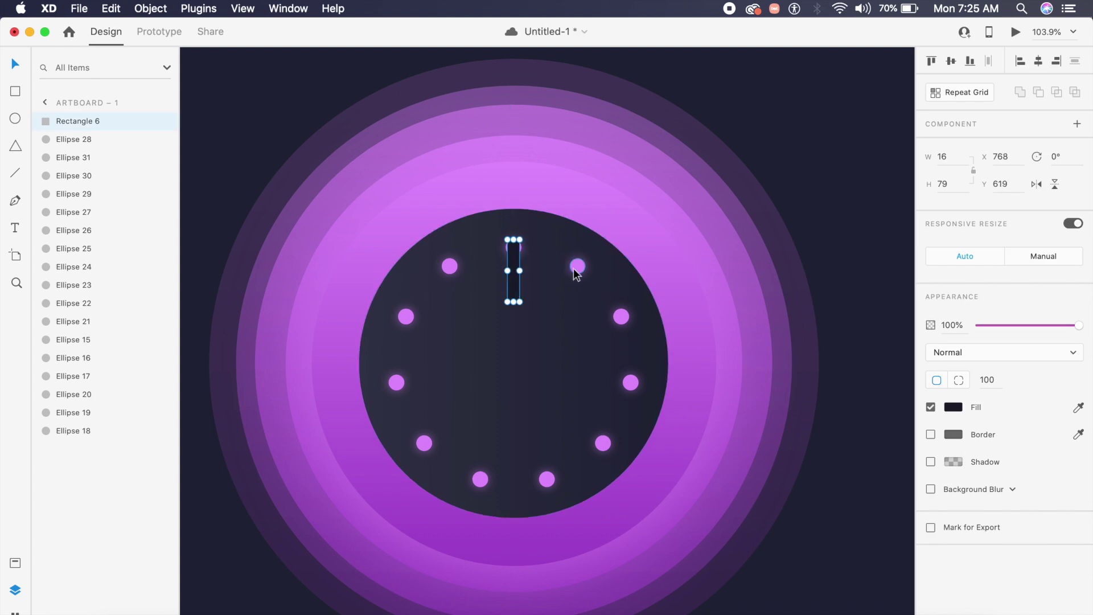
Duplicate the dark inner circle, align the copy exactly over the original at X 580, Y 580, and bring it to the front of all layers
{"action": "left_click_drag", "start_coordinate": [596, 241], "coordinate": [795, 243]}
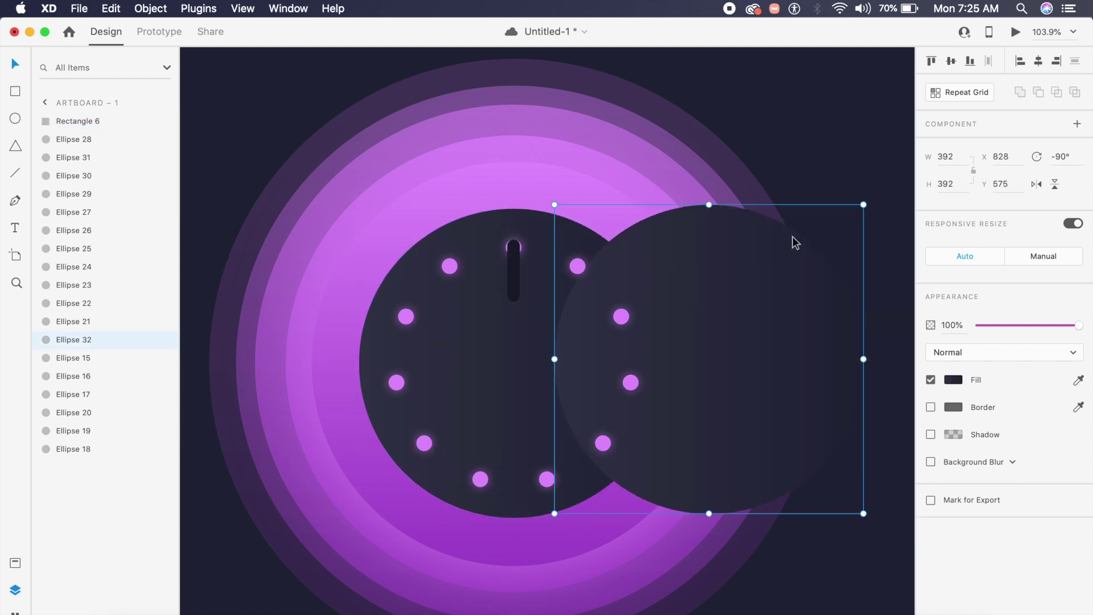
{"action": "left_click_drag", "start_coordinate": [787, 301], "coordinate": [594, 309]}
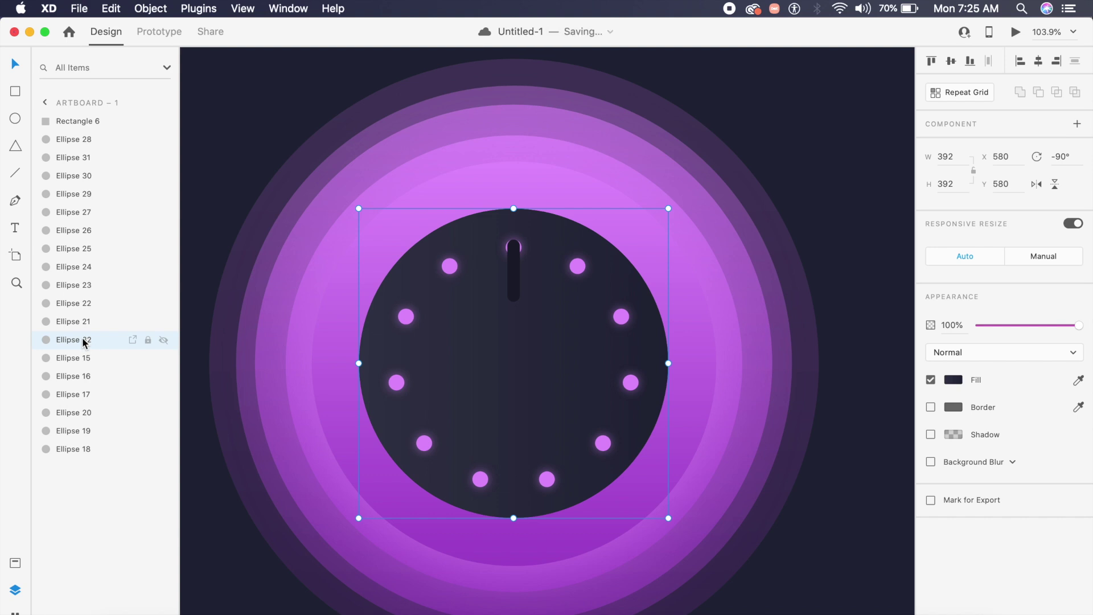
{"action": "key", "text": "super+bracketright"}
{"action": "key", "text": "super+bracketright"}
{"action": "key", "text": "super+bracketright"}
{"action": "key", "text": "super+bracketright"}
{"action": "key", "text": "super+bracketright"}
{"action": "key", "text": "super+bracketright"}
{"action": "key", "text": "super+bracketright"}
{"action": "key", "text": "super+bracketright"}
{"action": "key", "text": "super+bracketright"}
{"action": "key", "text": "super+bracketright"}
{"action": "key", "text": "super+bracketright"}
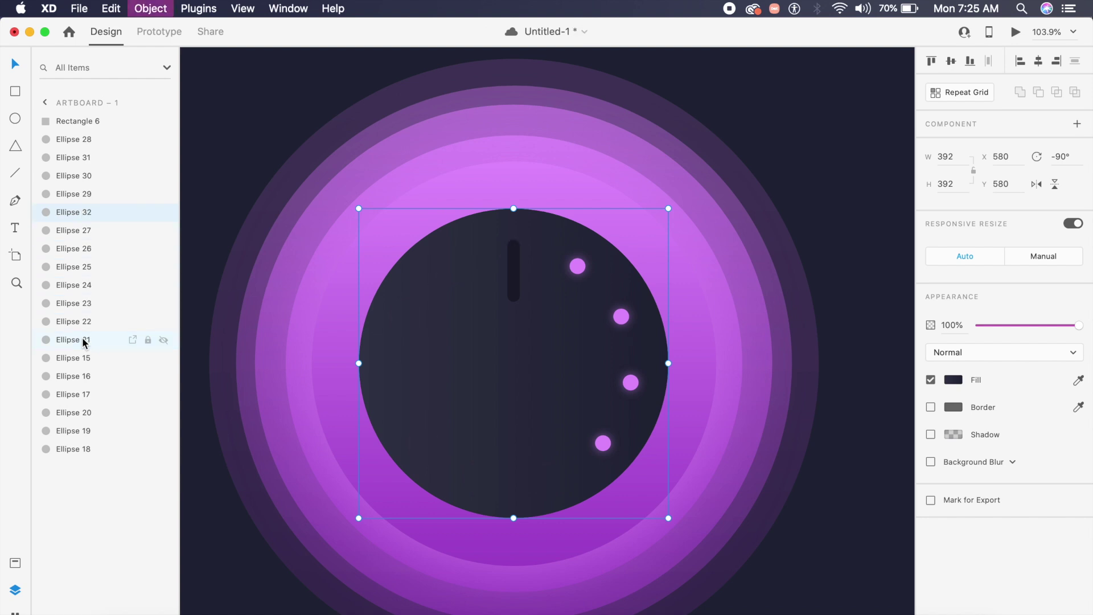
{"action": "key", "text": "super+bracketright"}
{"action": "key", "text": "super+bracketright"}
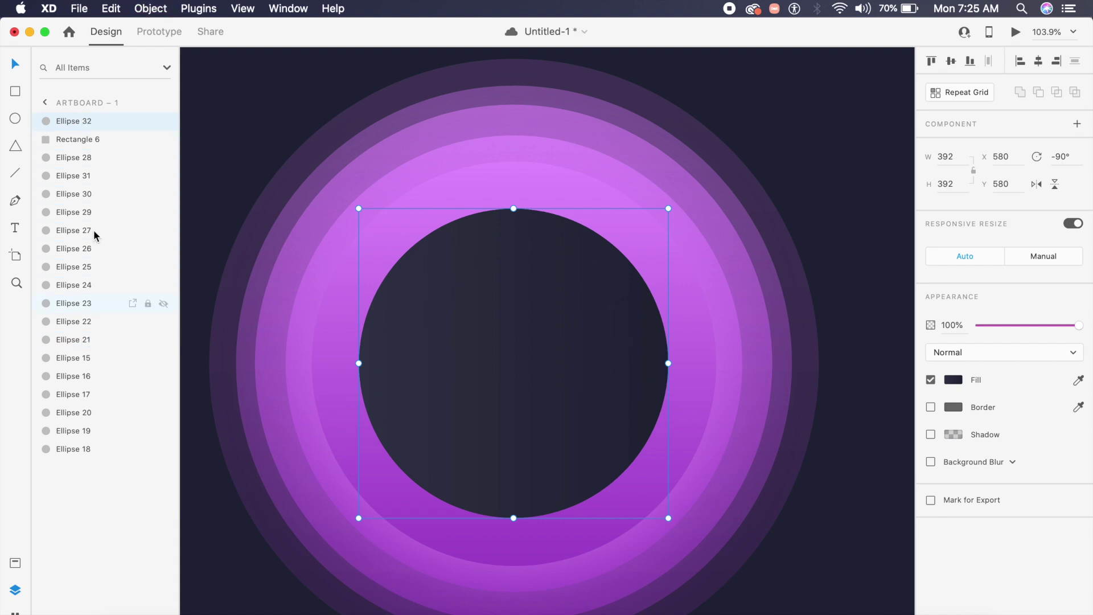
Select the eleven dots together with the front copy of the dark circle and mask them with that shape
{"action": "left_click", "coordinate": [104, 163], "text": "super"}
{"action": "left_click", "coordinate": [95, 181], "text": "super"}
{"action": "left_click", "coordinate": [98, 195], "text": "super"}
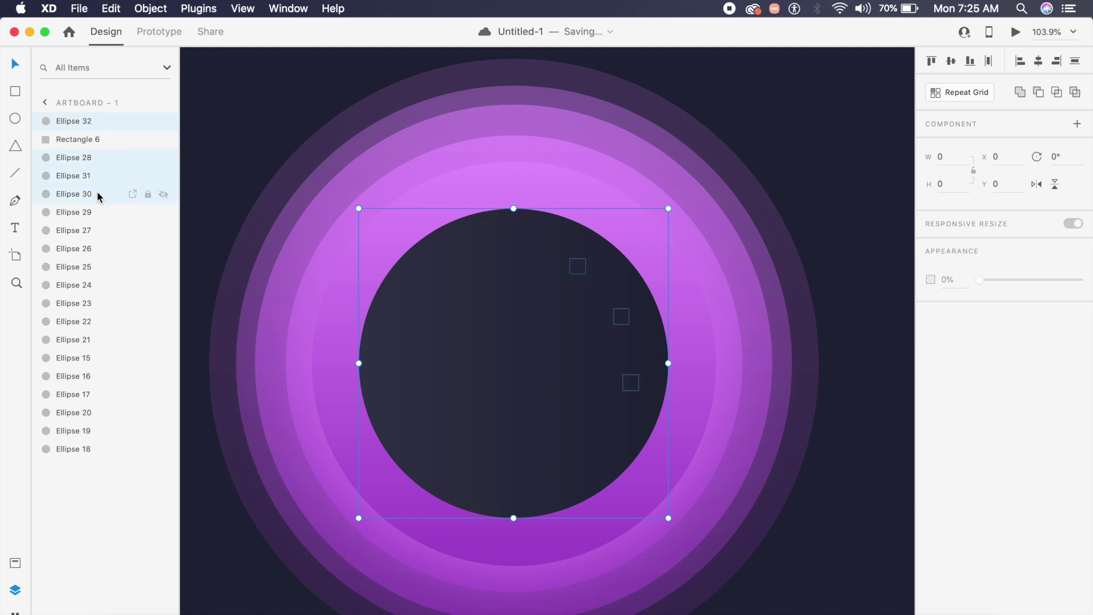
{"action": "left_click", "coordinate": [96, 215], "text": "super"}
{"action": "left_click", "coordinate": [98, 230], "text": "super"}
{"action": "left_click", "coordinate": [100, 249], "text": "super"}
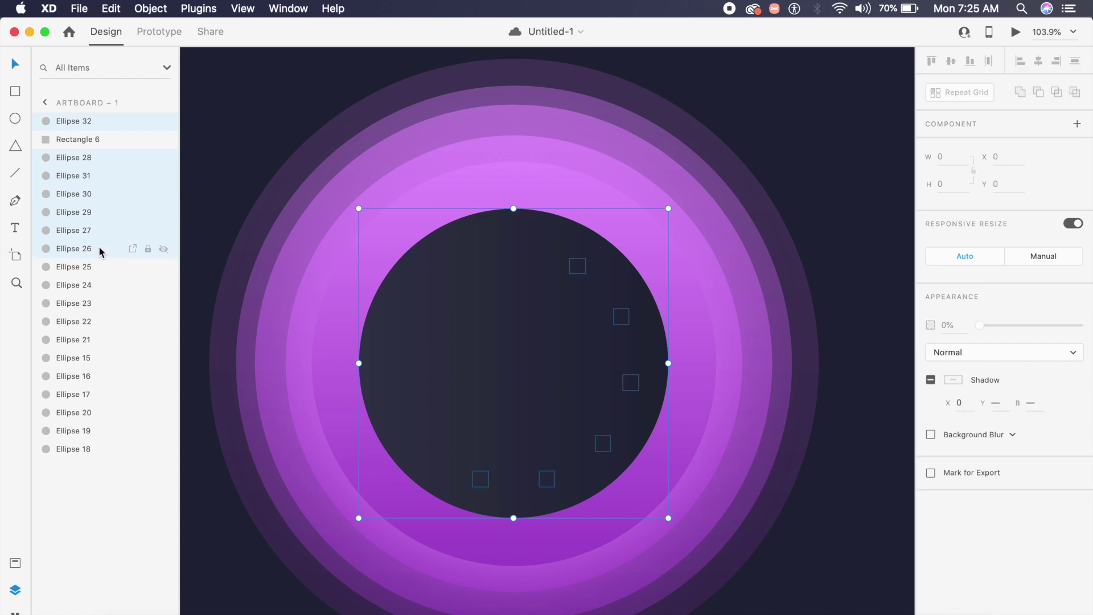
{"action": "left_click", "coordinate": [96, 289], "text": "super"}
{"action": "left_click", "coordinate": [99, 308], "text": "super"}
{"action": "left_click", "coordinate": [100, 325], "text": "super"}
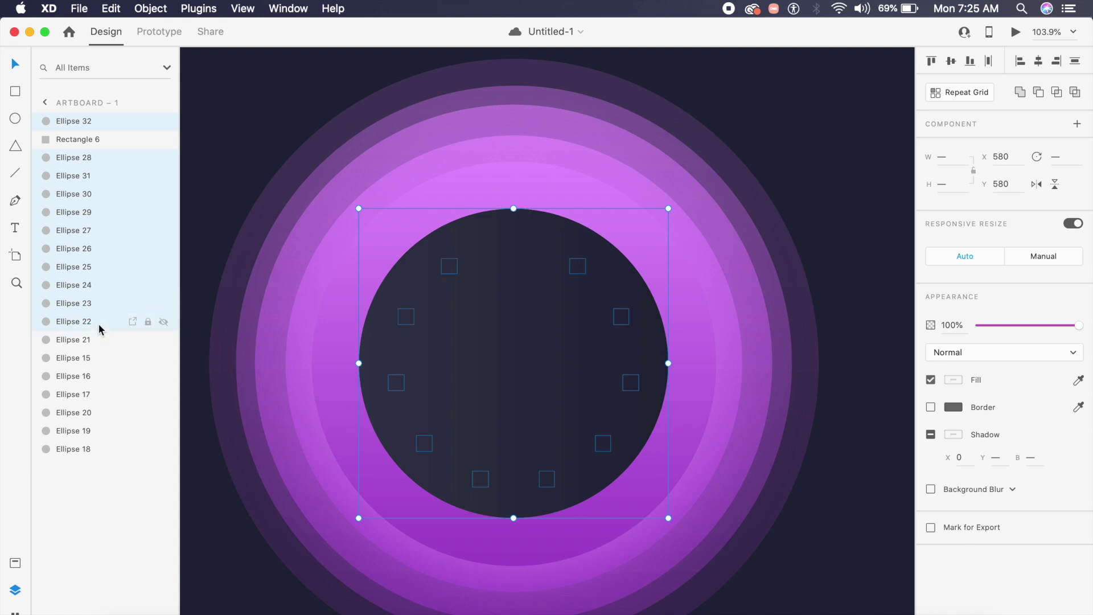
{"action": "left_click", "coordinate": [91, 340], "text": "super"}
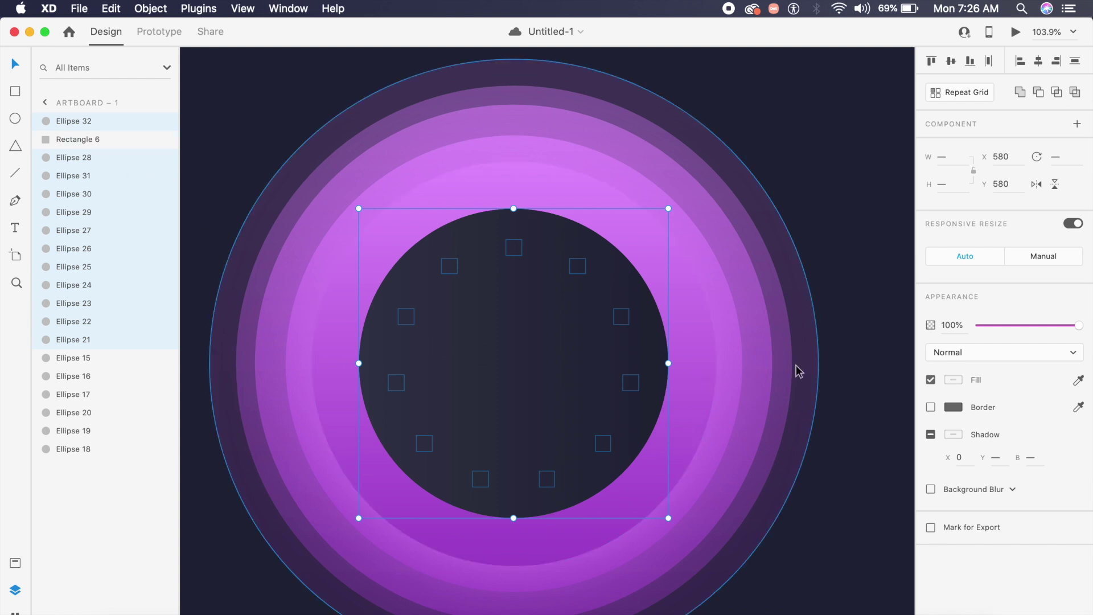
{"action": "key", "text": "super+shift+m"}
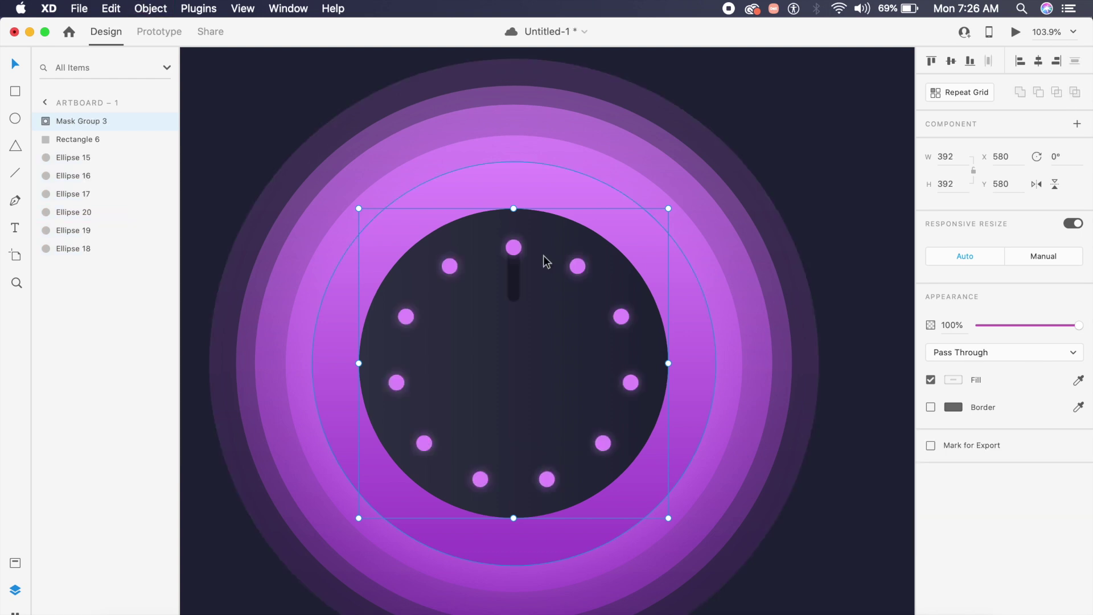
Inside the mask group, move the top dot straight up out of the dark circle to near the artboard's top edge
{"action": "double_click", "coordinate": [572, 272]}
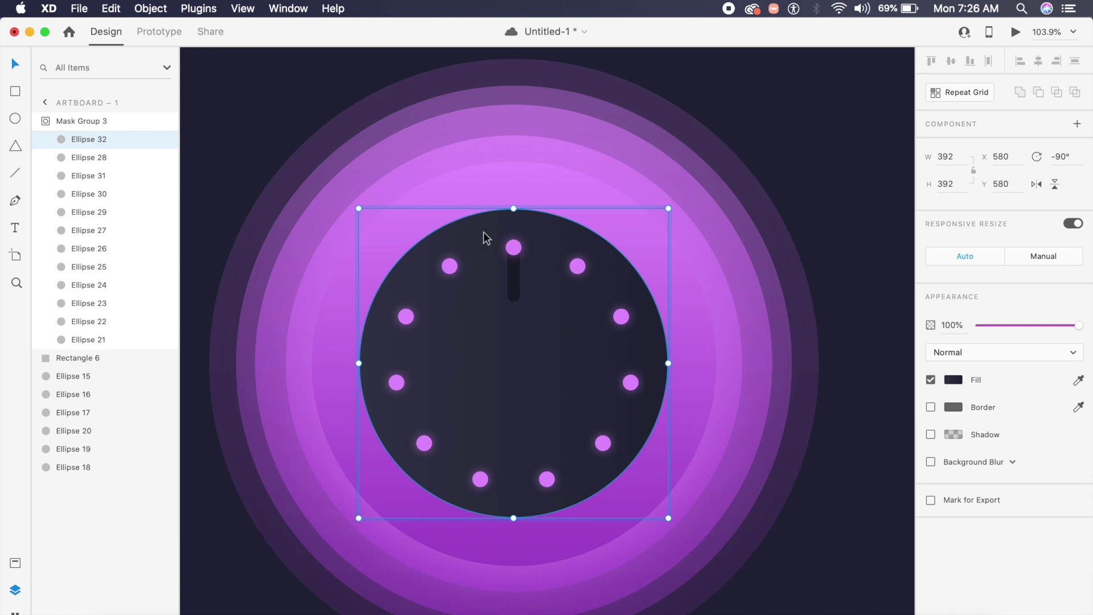
{"action": "left_click", "coordinate": [513, 246]}
{"action": "key", "text": "super+z"}
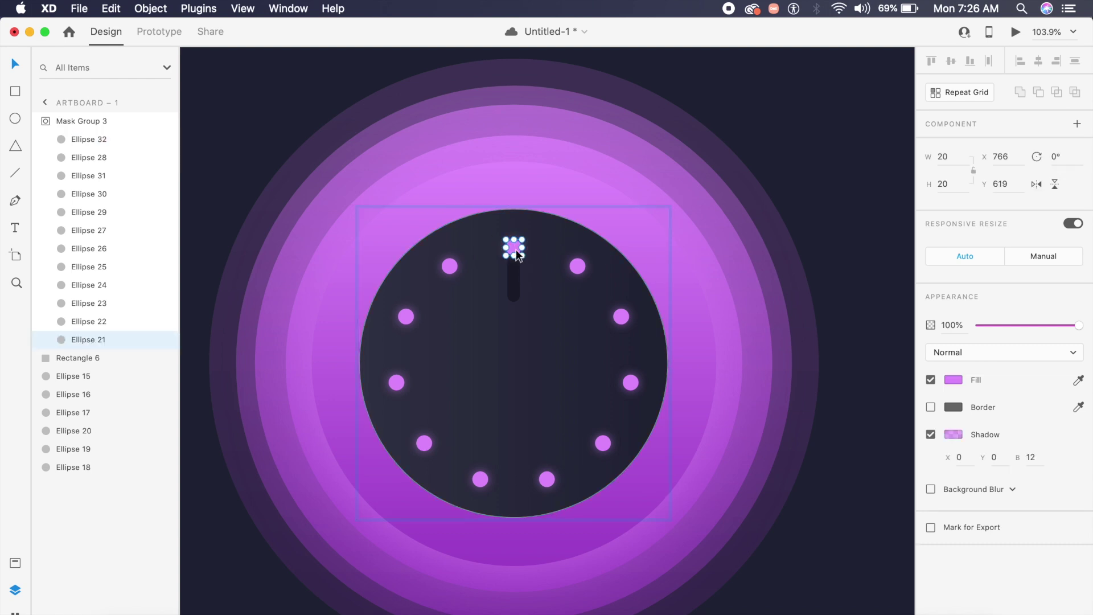
{"action": "left_click_drag", "start_coordinate": [518, 255], "coordinate": [516, 189]}
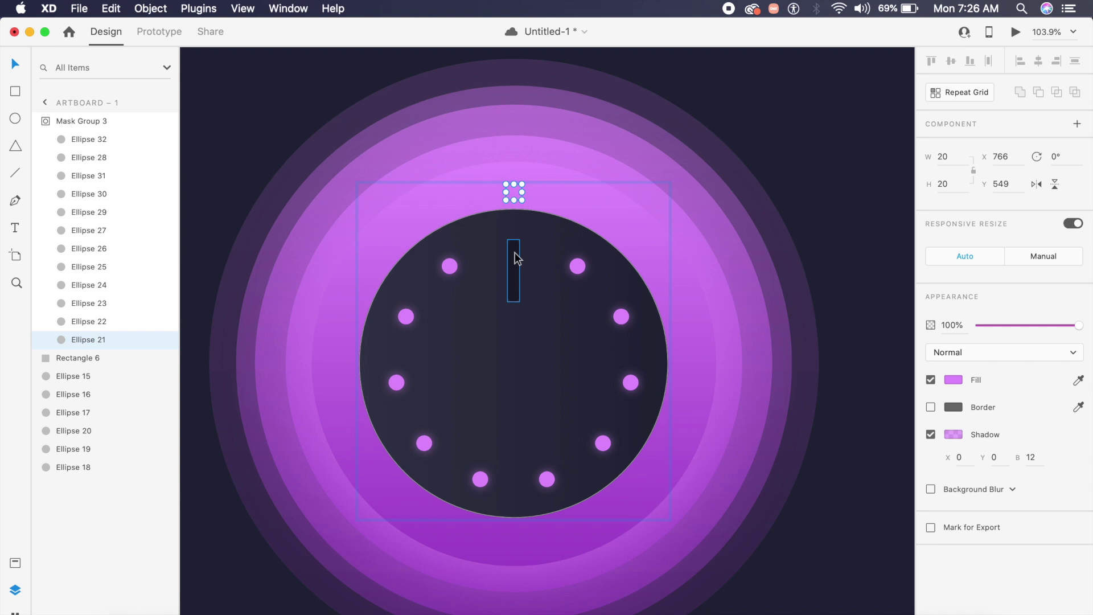
{"action": "scroll", "coordinate": [515, 252], "scroll_direction": "down", "scroll_amount": 5}
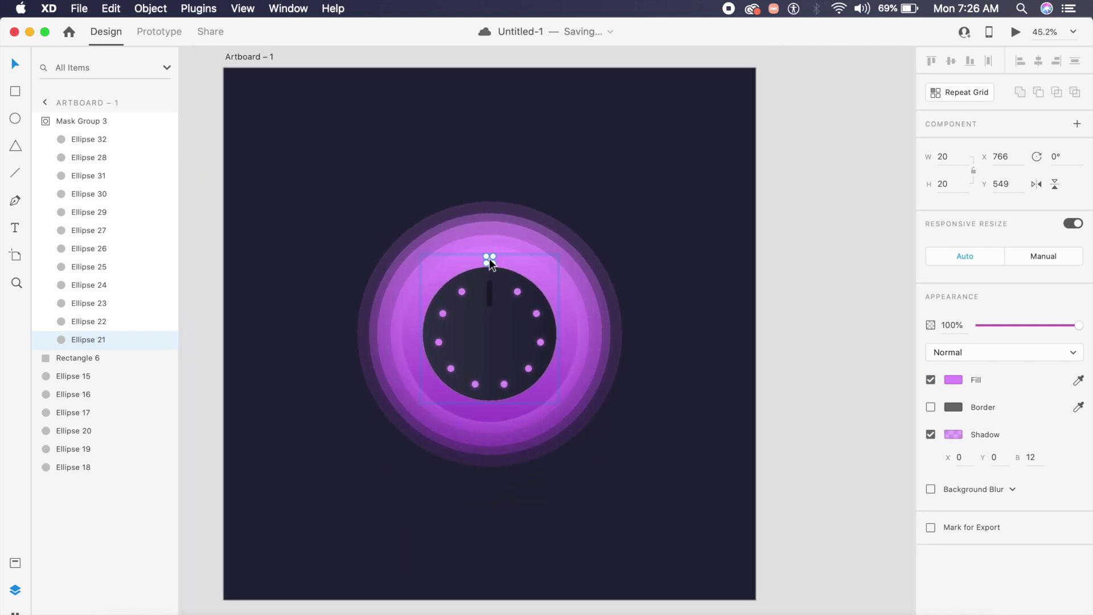
{"action": "left_click_drag", "start_coordinate": [490, 258], "coordinate": [483, 98]}
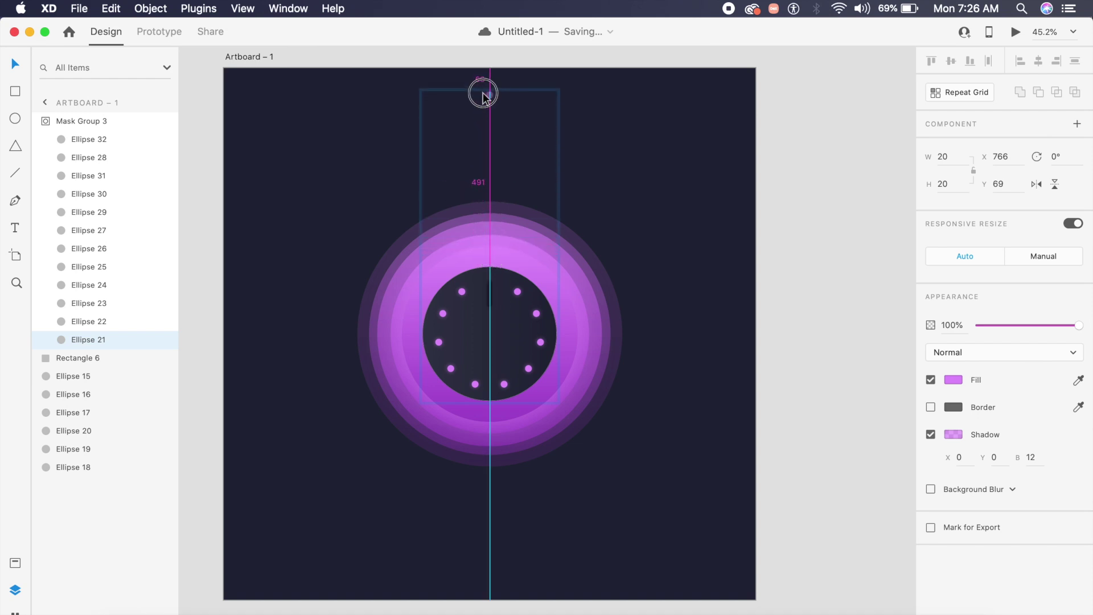
{"action": "scroll", "coordinate": [483, 97], "scroll_direction": "down", "scroll_amount": 4}
{"action": "scroll", "coordinate": [482, 98], "scroll_direction": "up", "scroll_amount": 2}
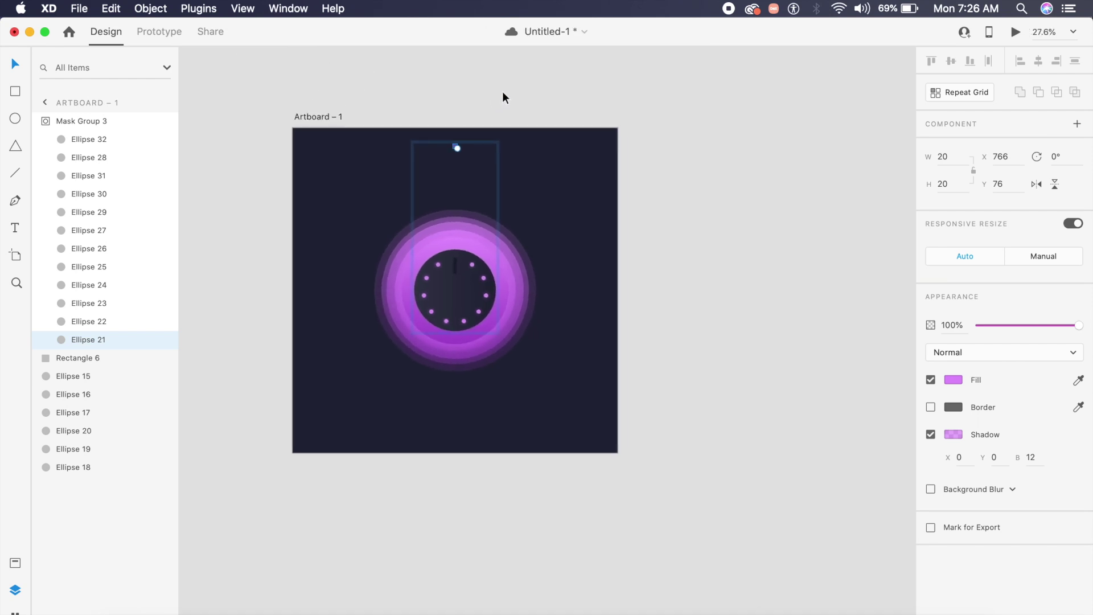
{"action": "scroll", "coordinate": [511, 91], "scroll_direction": "up", "scroll_amount": 2}
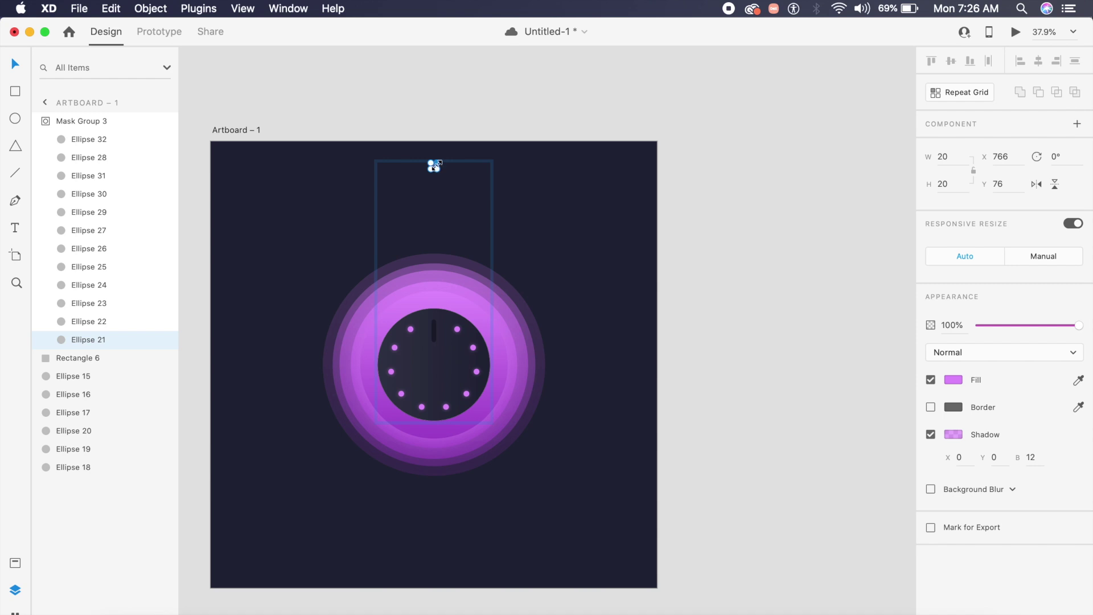
{"action": "scroll", "coordinate": [433, 165], "scroll_direction": "up", "scroll_amount": 3}
{"action": "left_click_drag", "start_coordinate": [435, 166], "coordinate": [434, 164]}
Move the four right-hand dots outward beyond the knob's rings, placing the upper one above the artboard and the lowest one below right
{"action": "left_click_drag", "start_coordinate": [471, 440], "coordinate": [640, 81]}
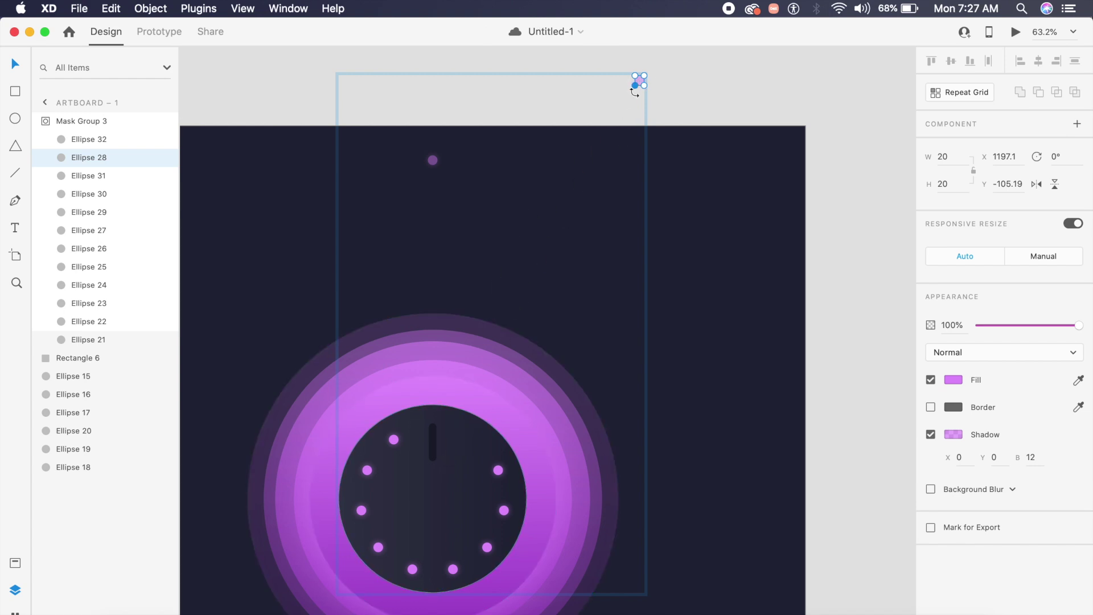
{"action": "left_click_drag", "start_coordinate": [499, 474], "coordinate": [744, 361]}
{"action": "scroll", "coordinate": [744, 364], "scroll_direction": "down", "scroll_amount": 3}
{"action": "scroll", "coordinate": [744, 364], "scroll_direction": "right", "scroll_amount": 2}
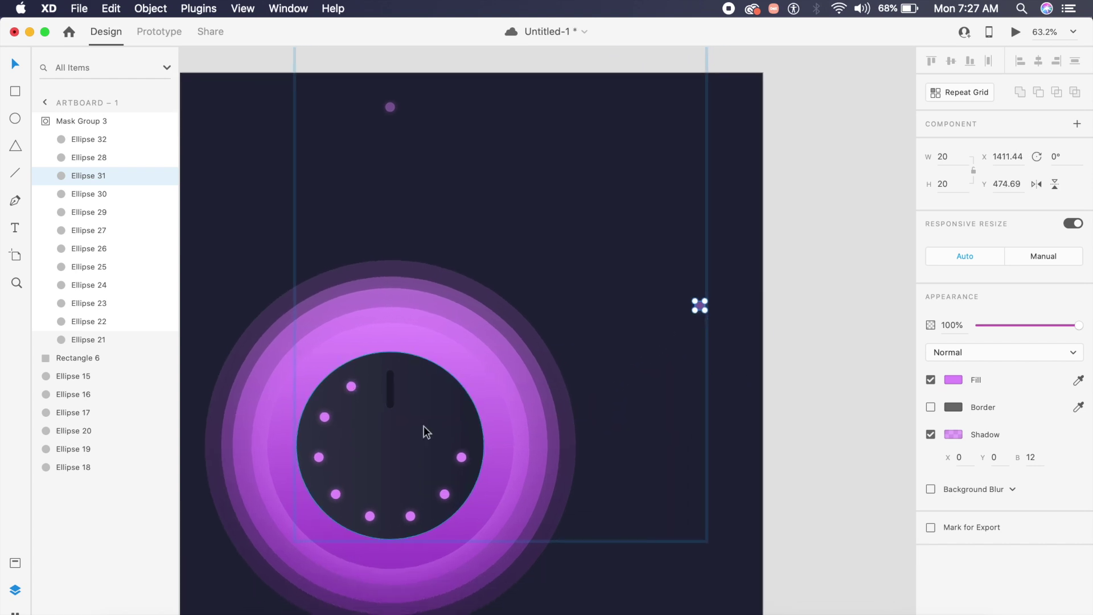
{"action": "left_click_drag", "start_coordinate": [462, 461], "coordinate": [678, 462]}
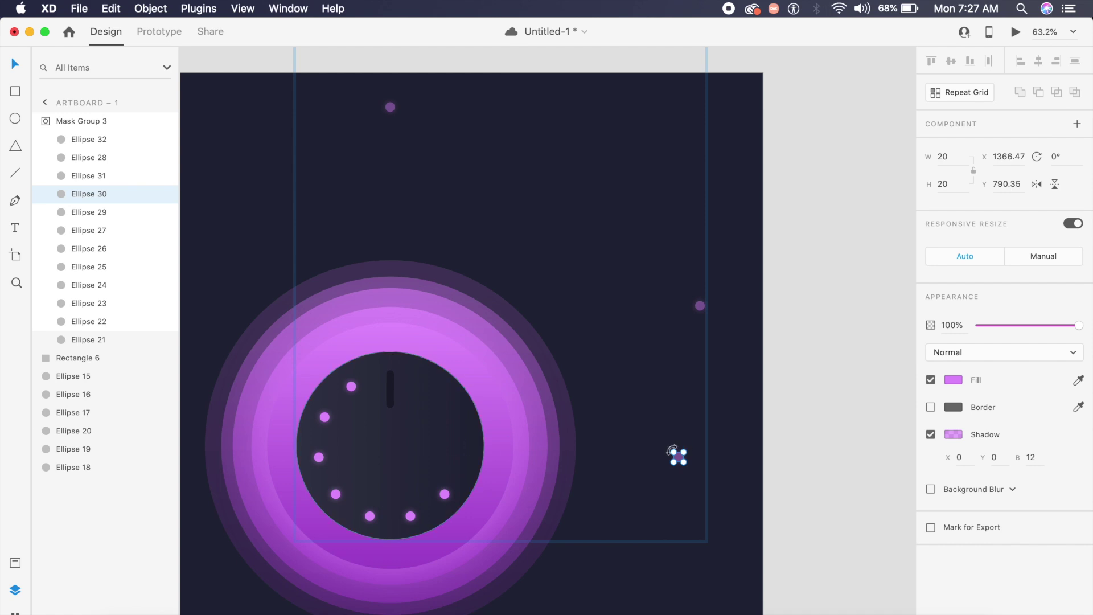
{"action": "left_click", "coordinate": [674, 461]}
{"action": "left_click_drag", "start_coordinate": [667, 451], "coordinate": [668, 452]}
{"action": "left_click", "coordinate": [444, 498]}
{"action": "left_click_drag", "start_coordinate": [444, 498], "coordinate": [518, 590]}
{"action": "scroll", "coordinate": [519, 592], "scroll_direction": "down", "scroll_amount": 3}
{"action": "left_click_drag", "start_coordinate": [490, 502], "coordinate": [515, 536]}
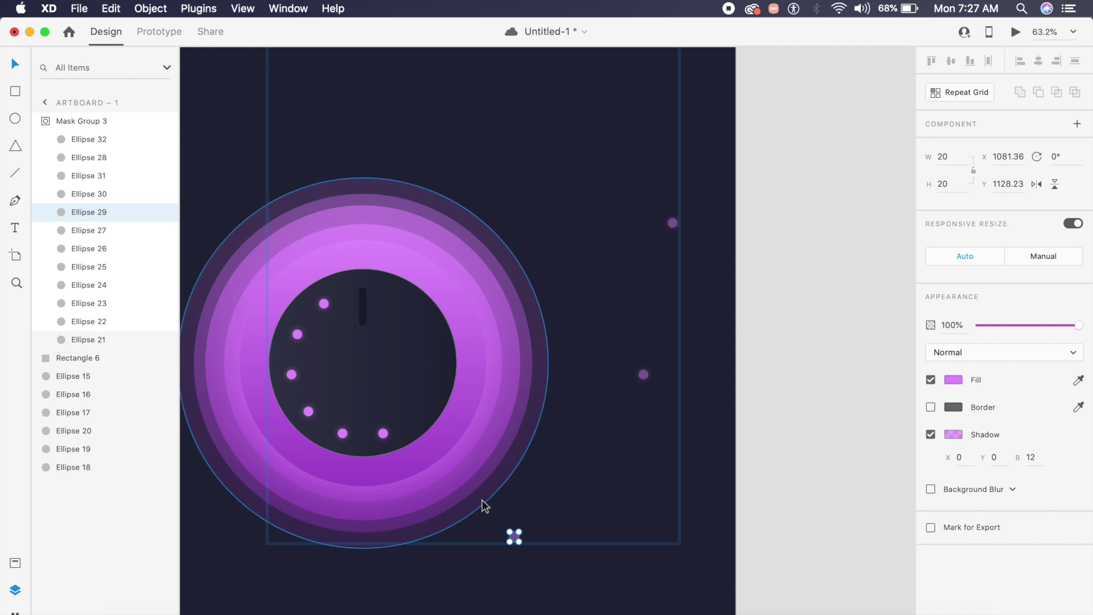
Move the remaining six bottom and left dots outward until all lie outside the dark circle, and save the document
{"action": "scroll", "coordinate": [482, 501], "scroll_direction": "left", "scroll_amount": 5}
{"action": "left_click", "coordinate": [478, 423]}
{"action": "left_click_drag", "start_coordinate": [478, 424], "coordinate": [486, 512]}
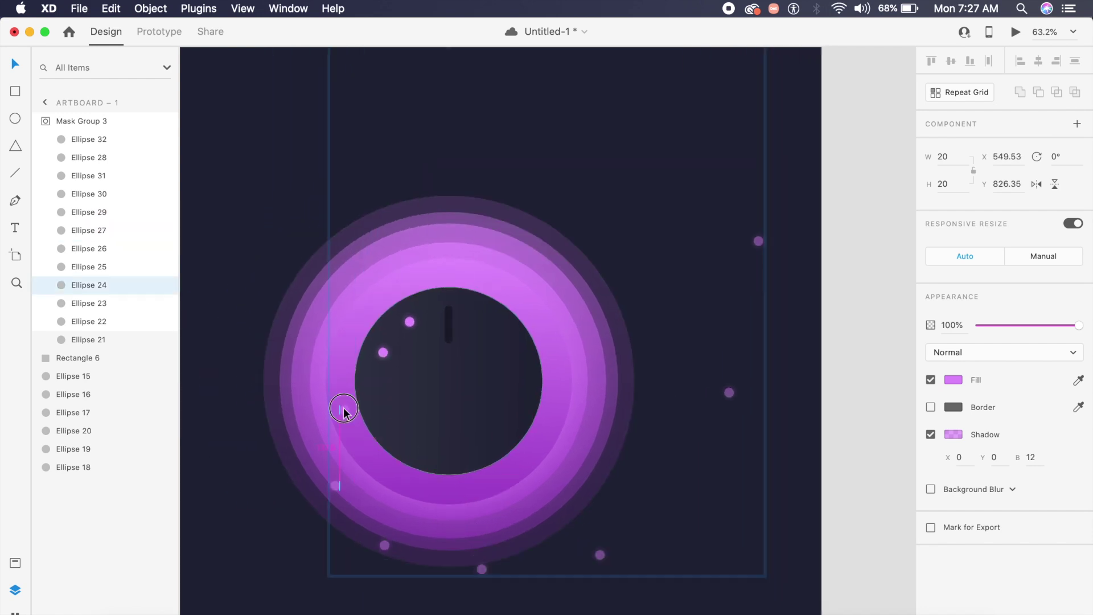
{"action": "left_click_drag", "start_coordinate": [347, 410], "coordinate": [330, 420]}
{"action": "left_click_drag", "start_coordinate": [380, 356], "coordinate": [380, 303]}
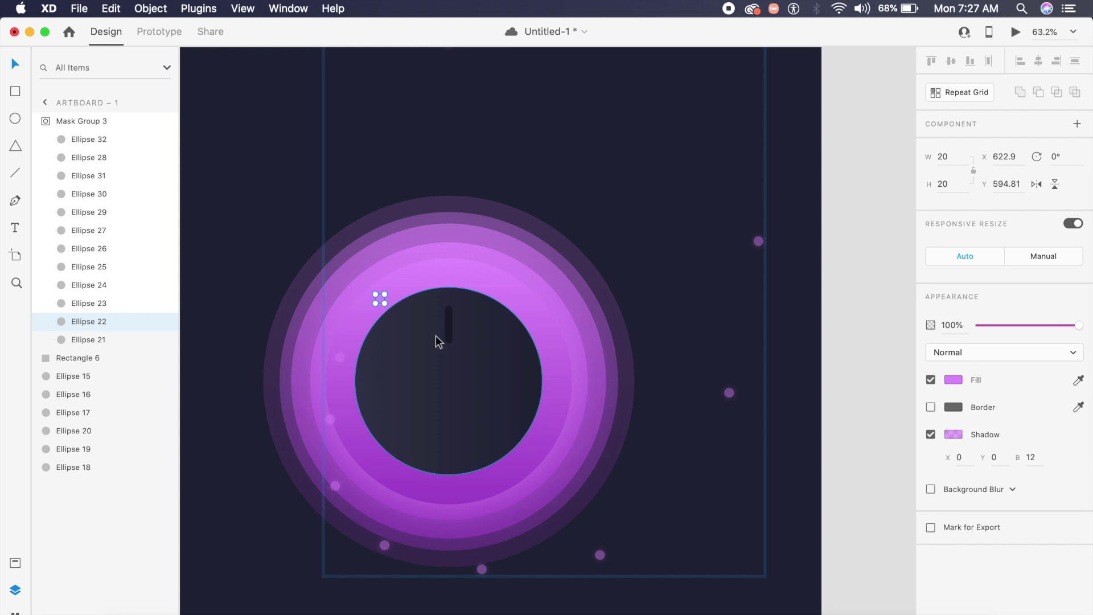
{"action": "key", "text": "super+0"}
{"action": "key", "text": "super+s"}
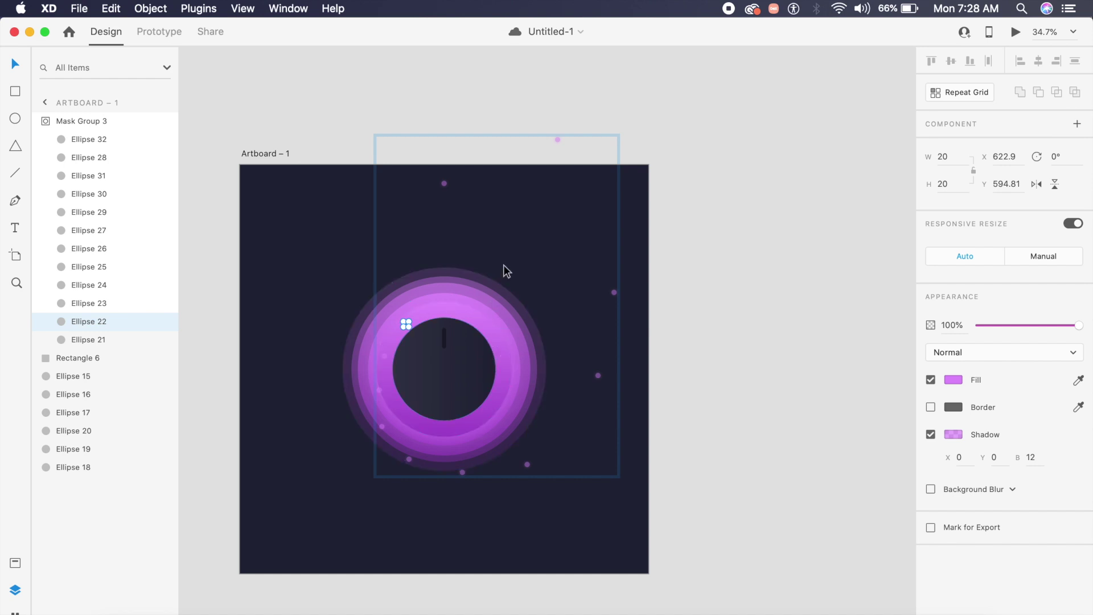
{"action": "left_click", "coordinate": [550, 241]}
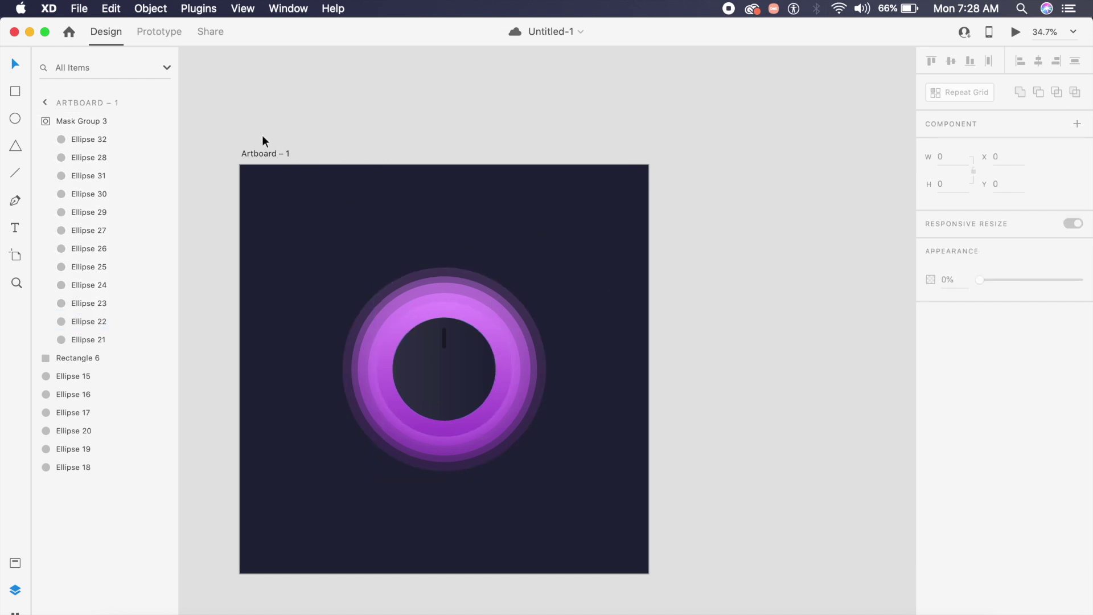
{"action": "left_click", "coordinate": [271, 156]}
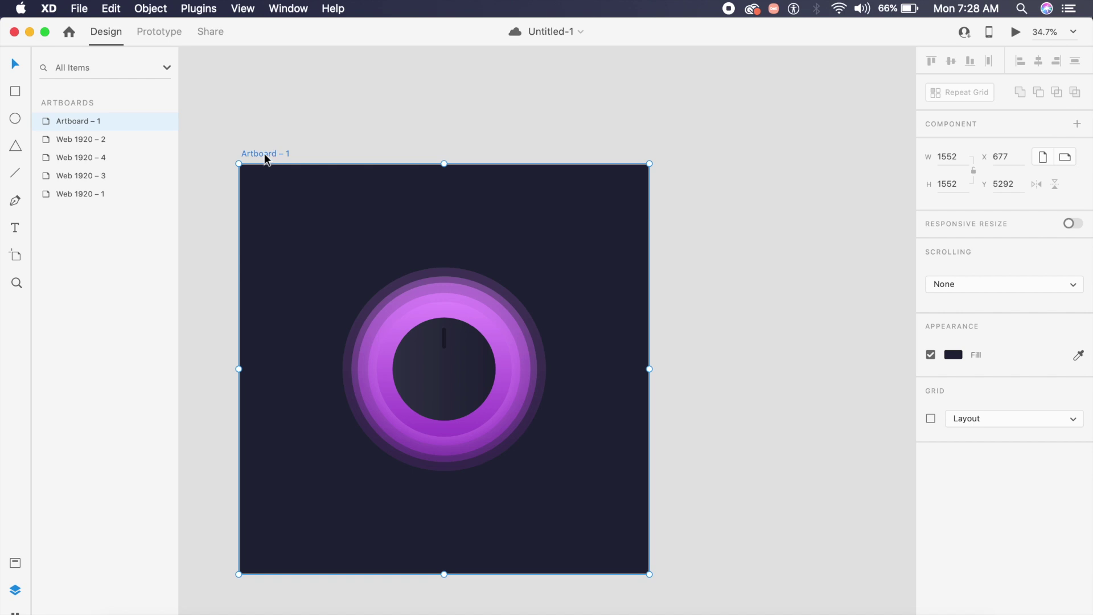
{"action": "key", "text": "super+d"}
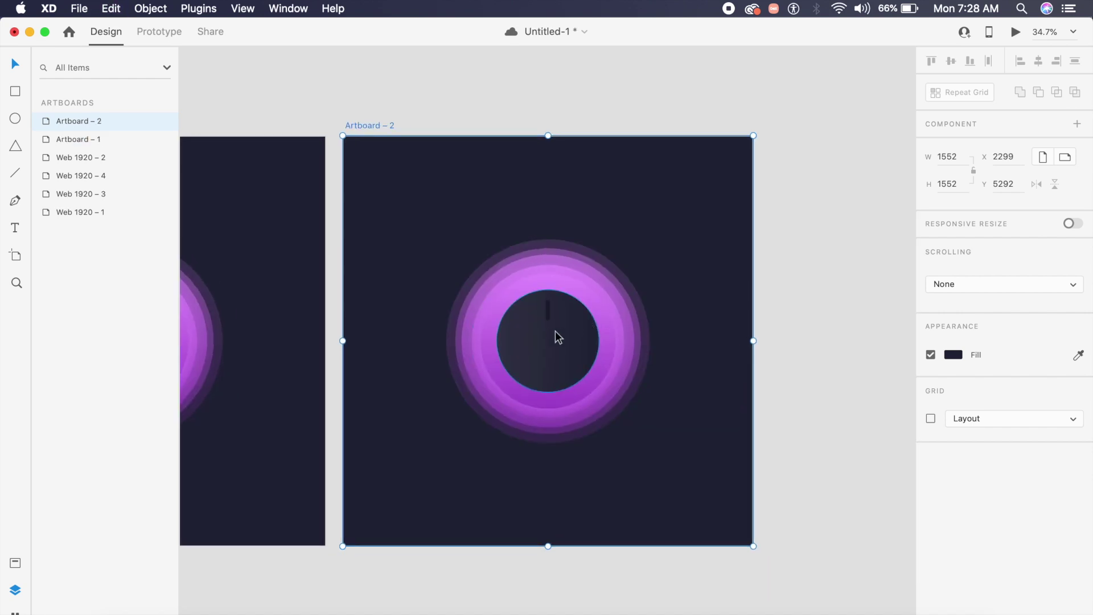
{"action": "left_click", "coordinate": [557, 337]}
{"action": "key", "text": "super+z"}
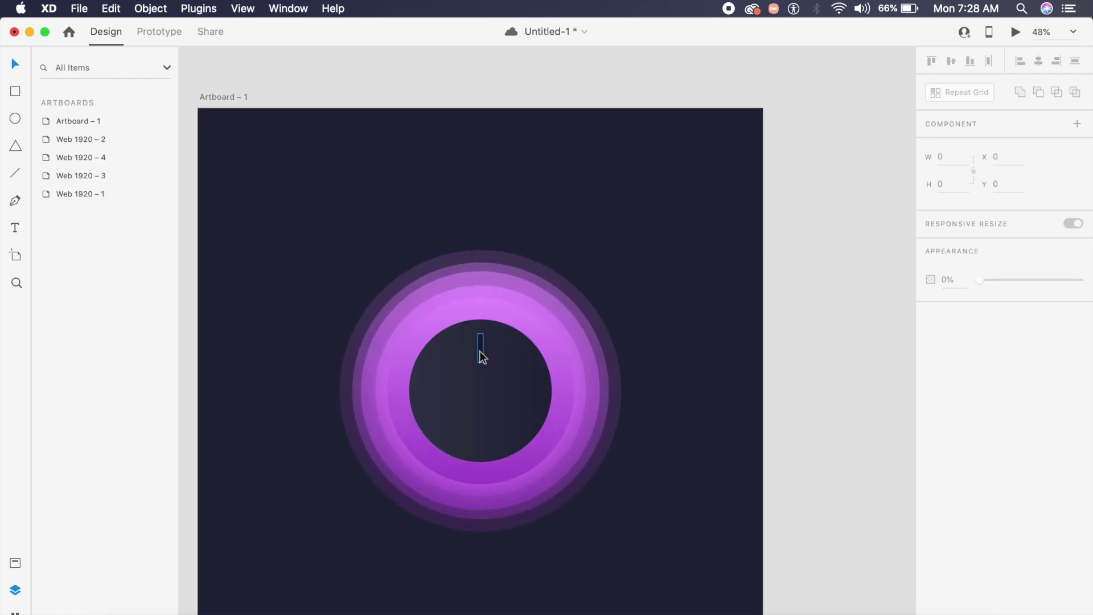
Group the knob's pointer bar with the dark center circle
{"action": "left_click", "coordinate": [481, 350]}
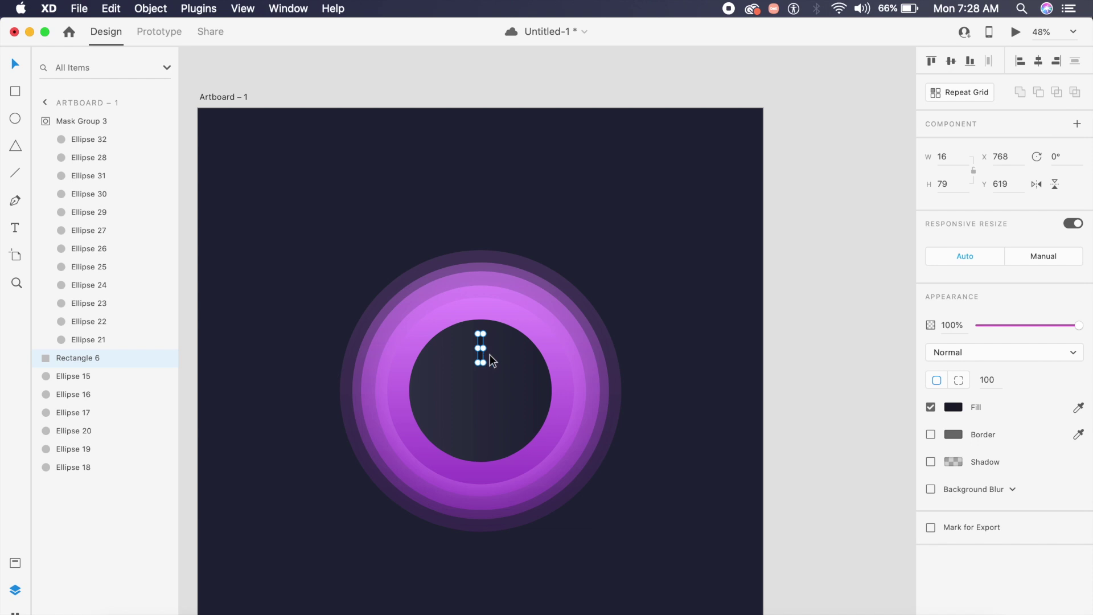
{"action": "scroll", "coordinate": [514, 378], "scroll_direction": "up", "scroll_amount": 5}
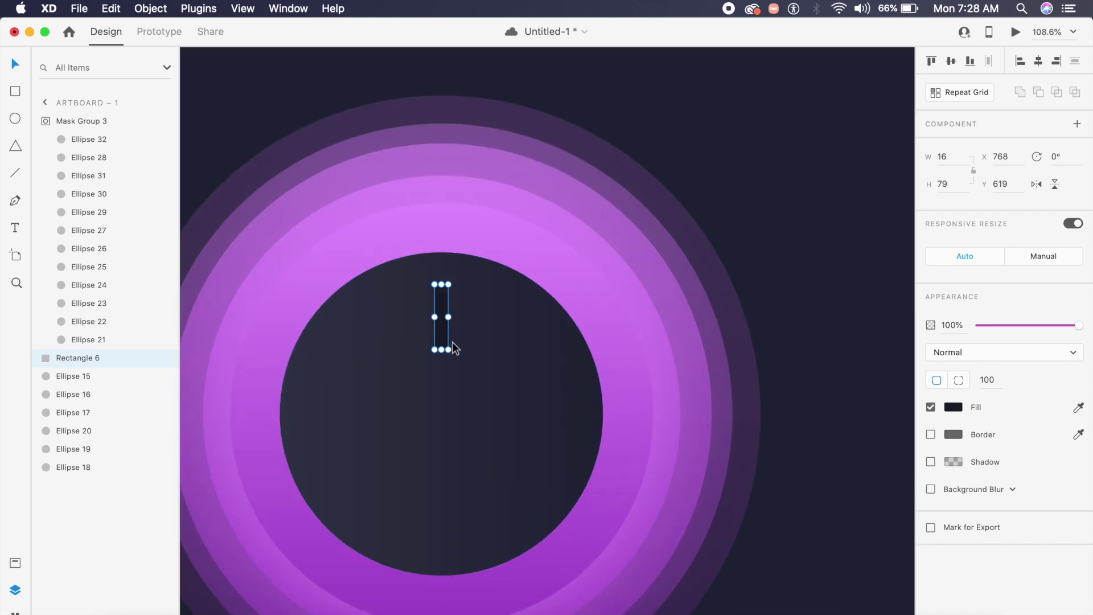
{"action": "left_click", "coordinate": [518, 359], "text": "shift"}
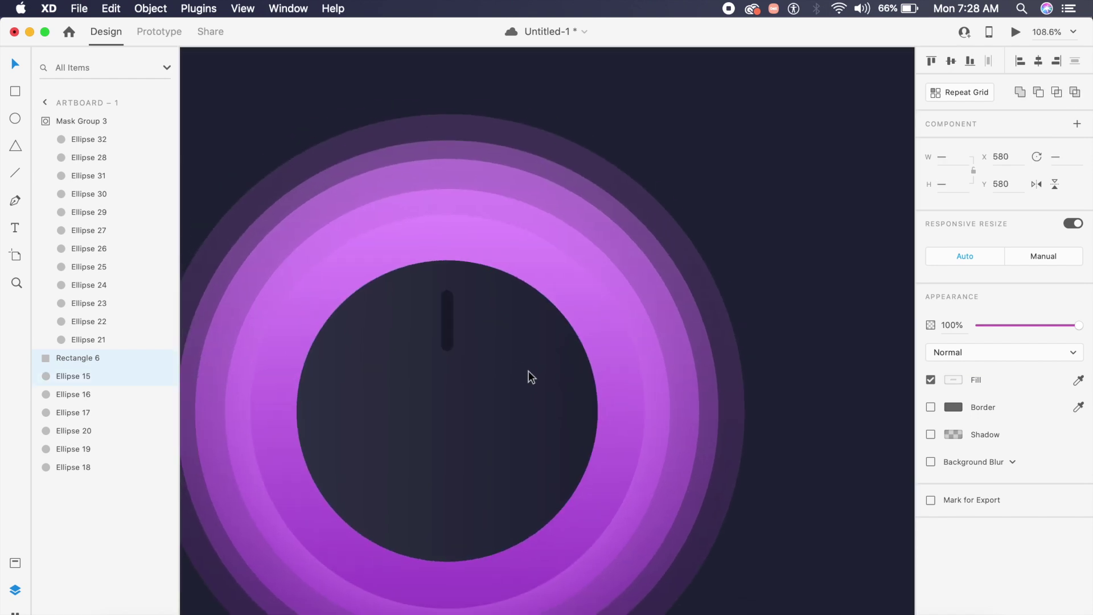
{"action": "scroll", "coordinate": [529, 370], "scroll_direction": "down", "scroll_amount": 4}
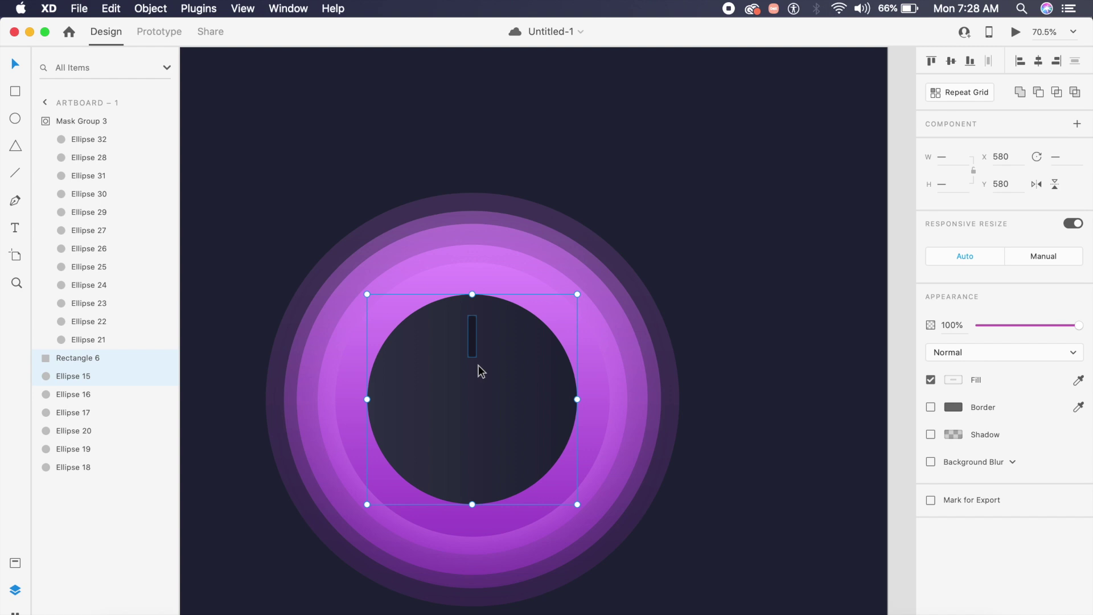
{"action": "key", "text": "super+g"}
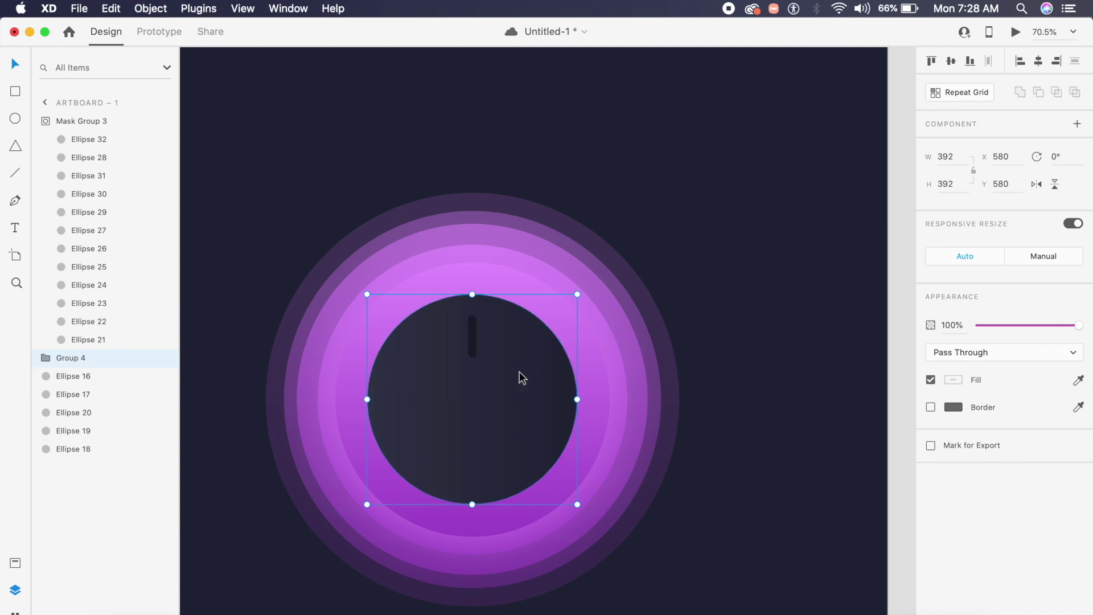
Duplicate the knob artboard beside the original
{"action": "scroll", "coordinate": [556, 413], "scroll_direction": "down", "scroll_amount": 5}
{"action": "left_click", "coordinate": [379, 230]}
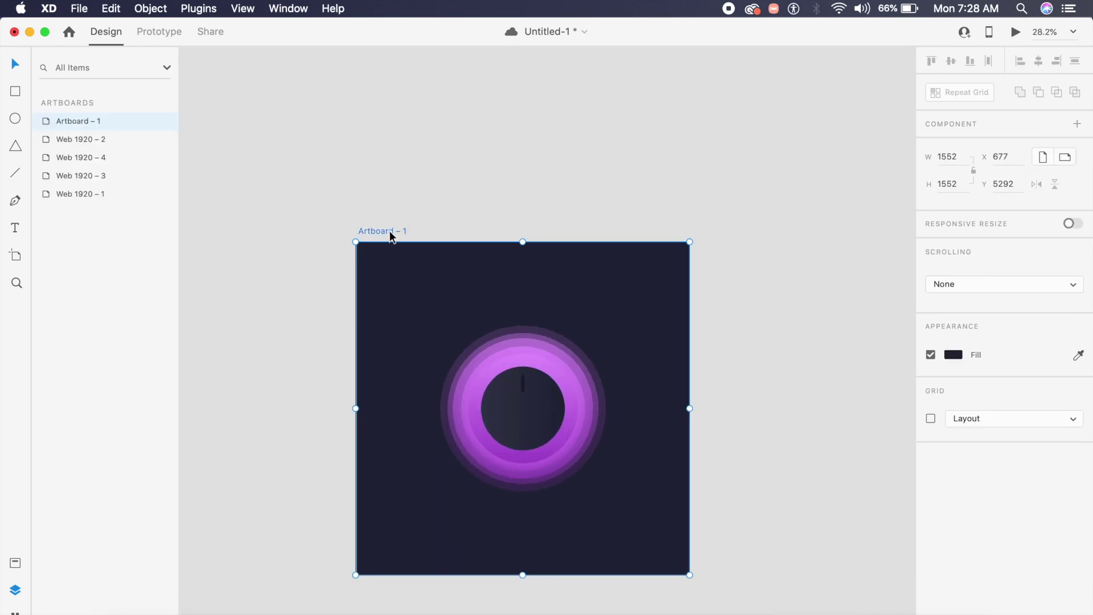
{"action": "key", "text": "super+d"}
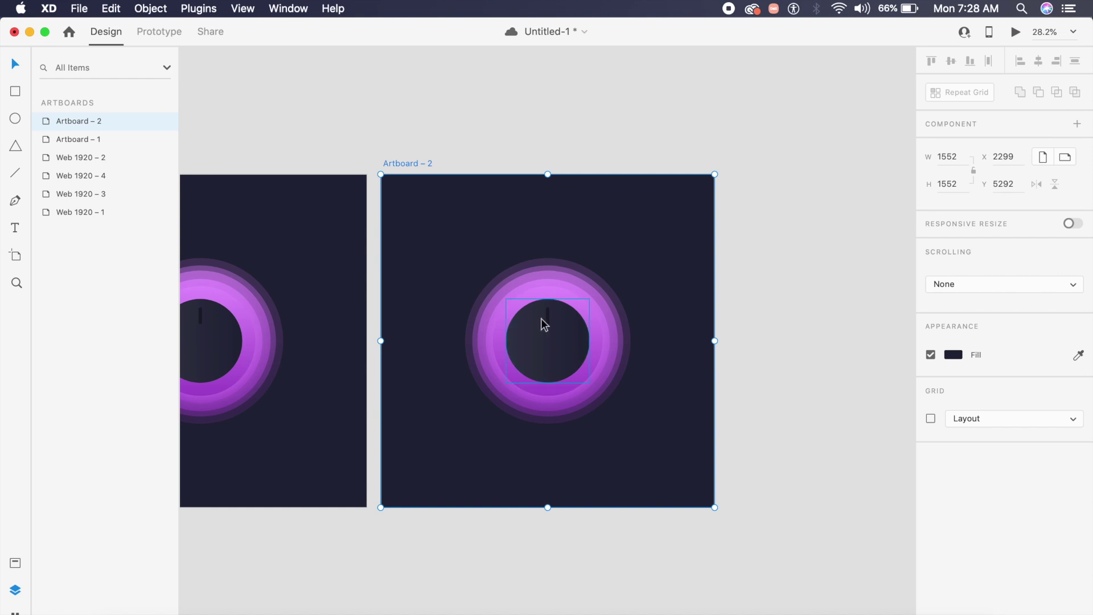
On the duplicated artboard, rotate the group of dark circle and pointer 30° clockwise
{"action": "scroll", "coordinate": [541, 296], "scroll_direction": "up", "scroll_amount": 2}
{"action": "scroll", "coordinate": [570, 237], "scroll_direction": "right", "scroll_amount": 2}
{"action": "scroll", "coordinate": [571, 237], "scroll_direction": "down", "scroll_amount": 1}
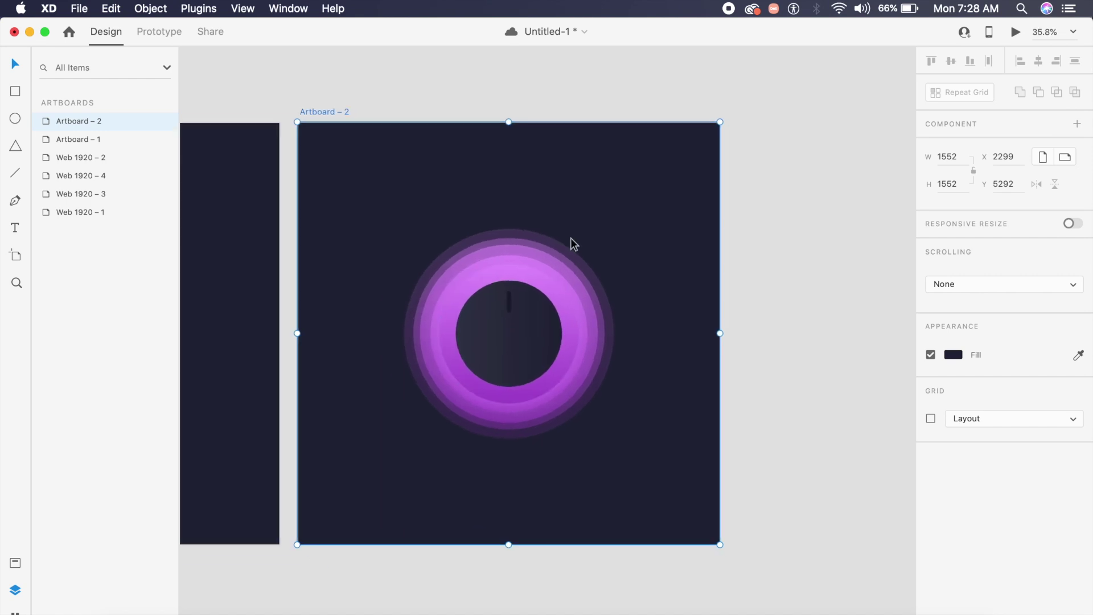
{"action": "left_click", "coordinate": [660, 331]}
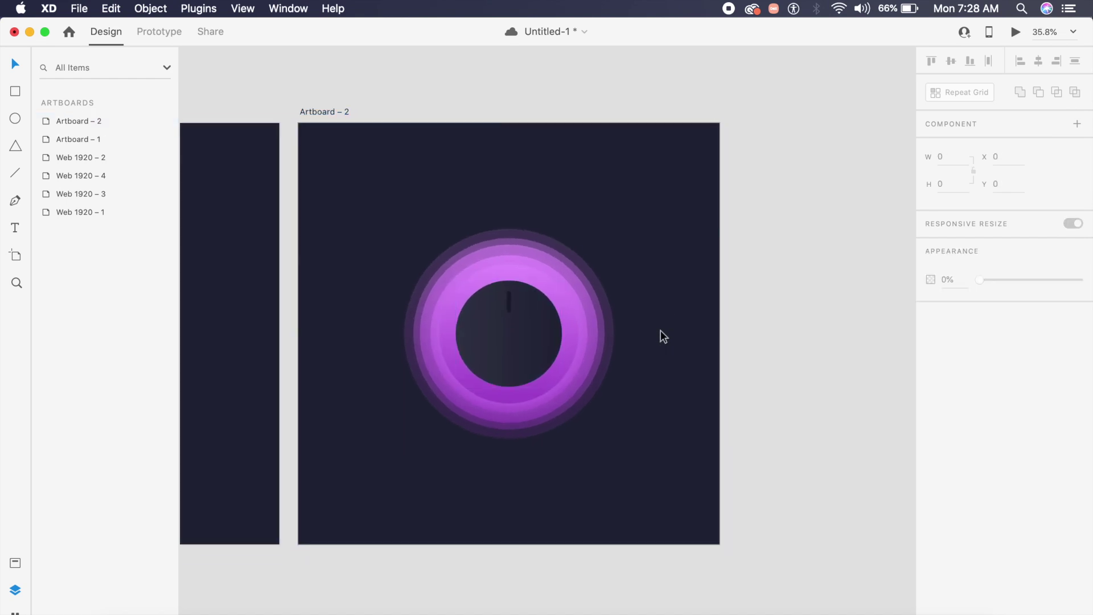
{"action": "left_click", "coordinate": [496, 333]}
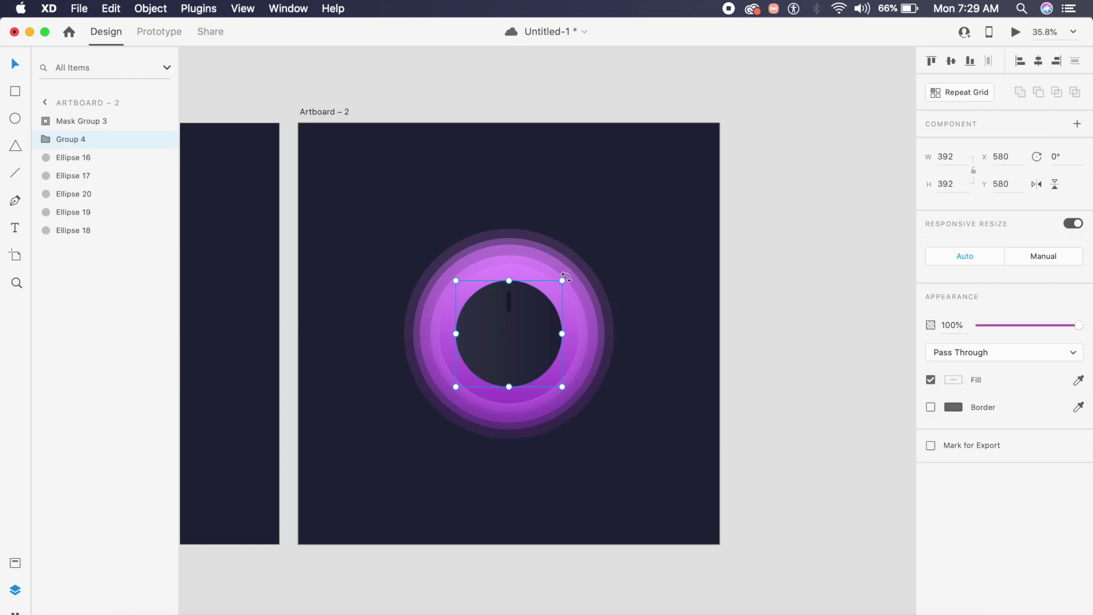
{"action": "left_click_drag", "start_coordinate": [566, 275], "coordinate": [582, 305]}
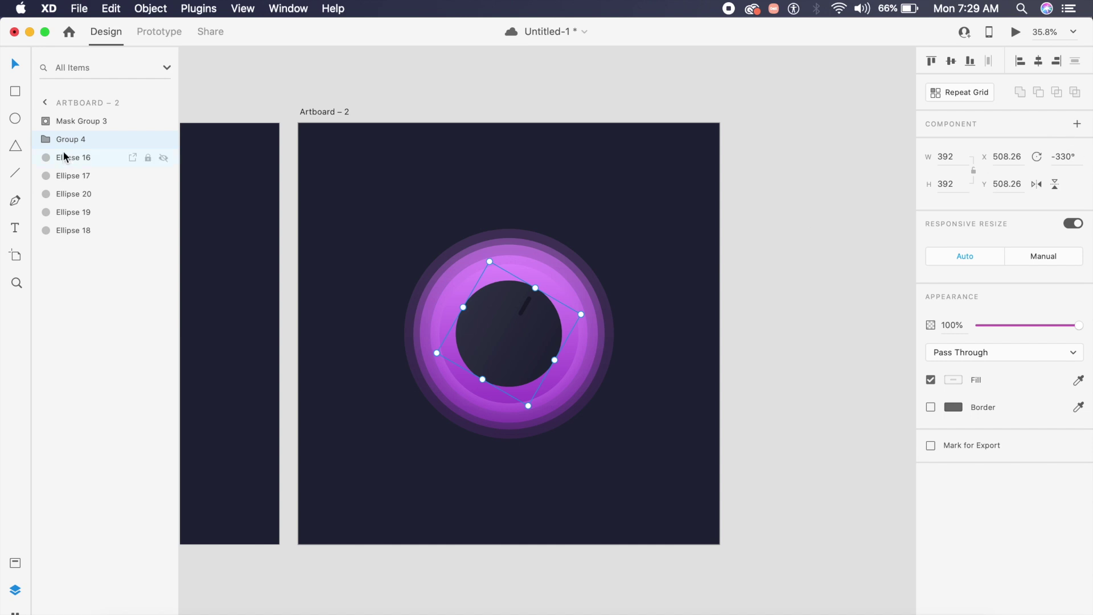
Expand the mask group on the duplicated artboard and go through its ellipses to locate the hidden dots
{"action": "left_click", "coordinate": [47, 126]}
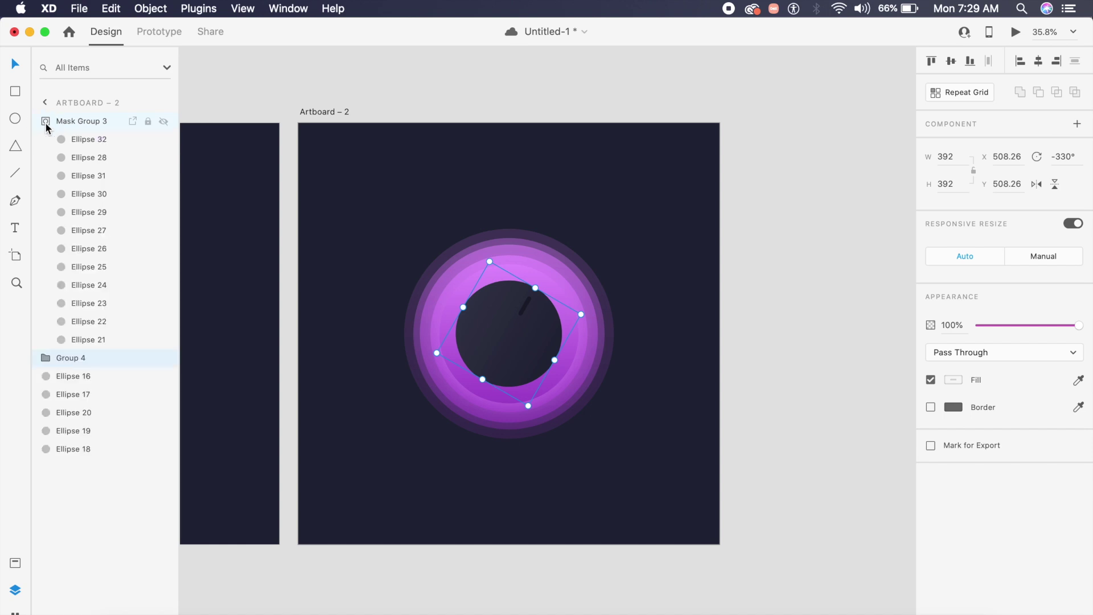
{"action": "left_click", "coordinate": [79, 149]}
{"action": "left_click", "coordinate": [89, 161]}
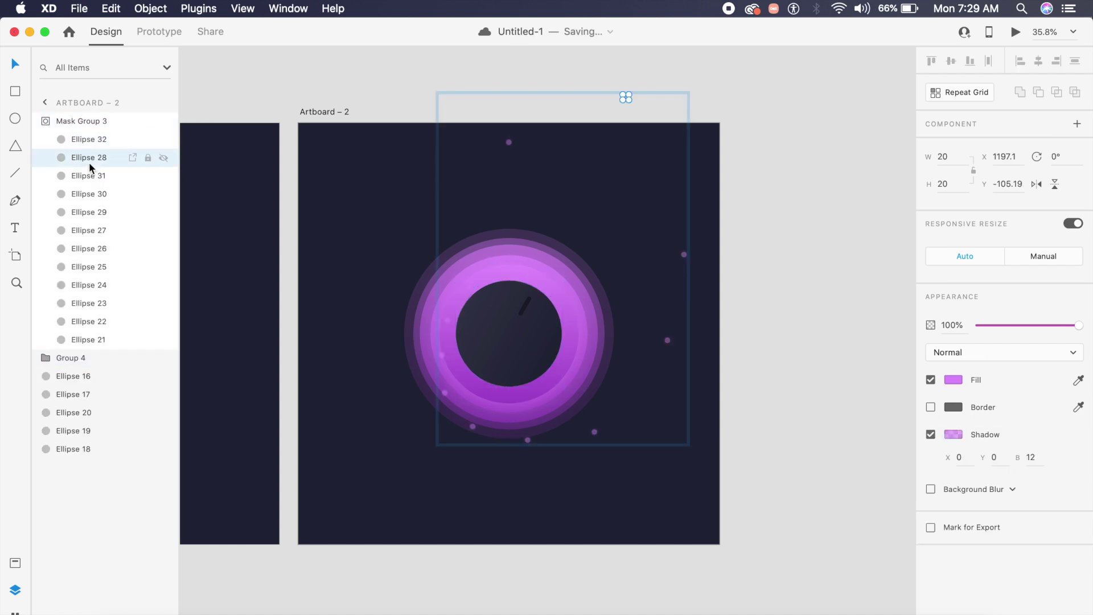
{"action": "left_click", "coordinate": [94, 177]}
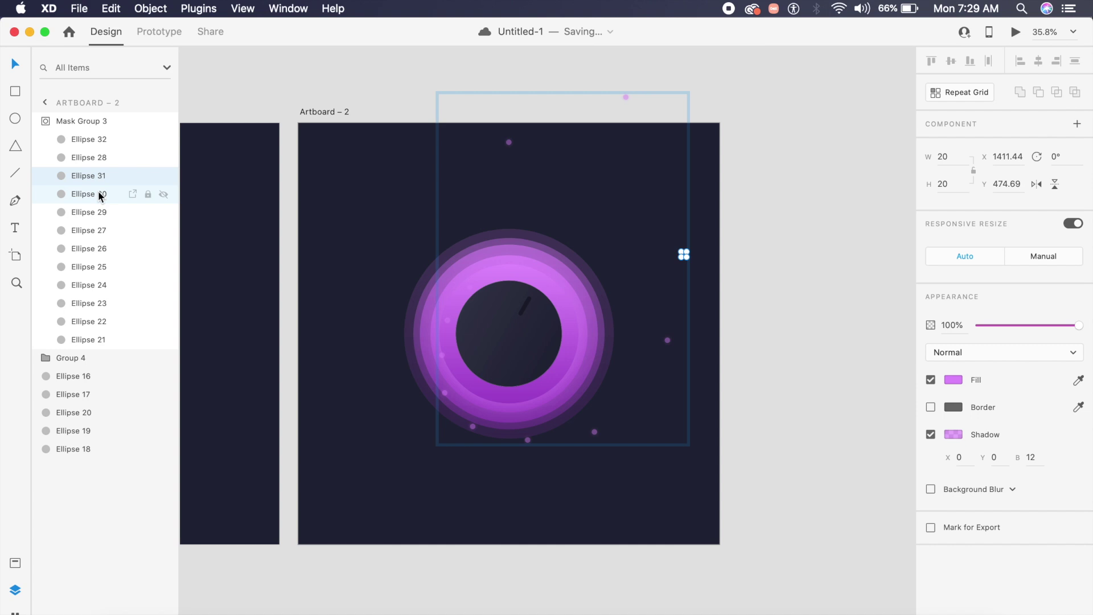
{"action": "left_click", "coordinate": [98, 193]}
{"action": "left_click", "coordinate": [99, 214]}
{"action": "left_click", "coordinate": [103, 230]}
{"action": "left_click", "coordinate": [108, 248]}
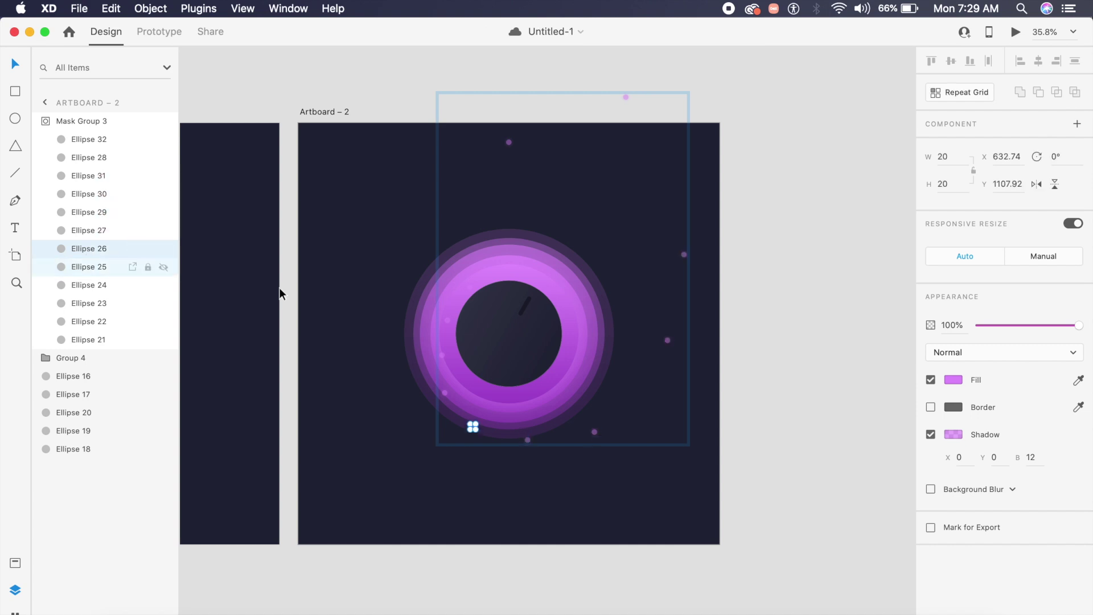
Move ten dots back inside the dark circle, spacing them around its rim with a gap at the top
{"action": "scroll", "coordinate": [449, 323], "scroll_direction": "up", "scroll_amount": 5}
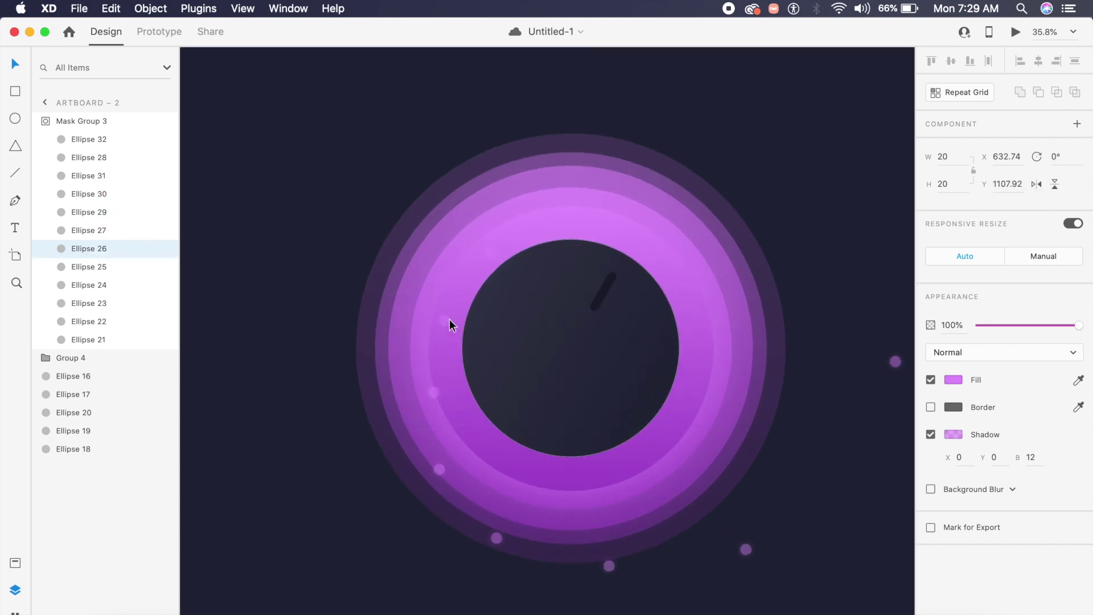
{"action": "left_click", "coordinate": [490, 251]}
{"action": "left_click_drag", "start_coordinate": [490, 251], "coordinate": [520, 279]}
{"action": "left_click_drag", "start_coordinate": [447, 318], "coordinate": [493, 322]}
{"action": "left_click_drag", "start_coordinate": [433, 392], "coordinate": [485, 361]}
{"action": "left_click_drag", "start_coordinate": [439, 468], "coordinate": [502, 412]}
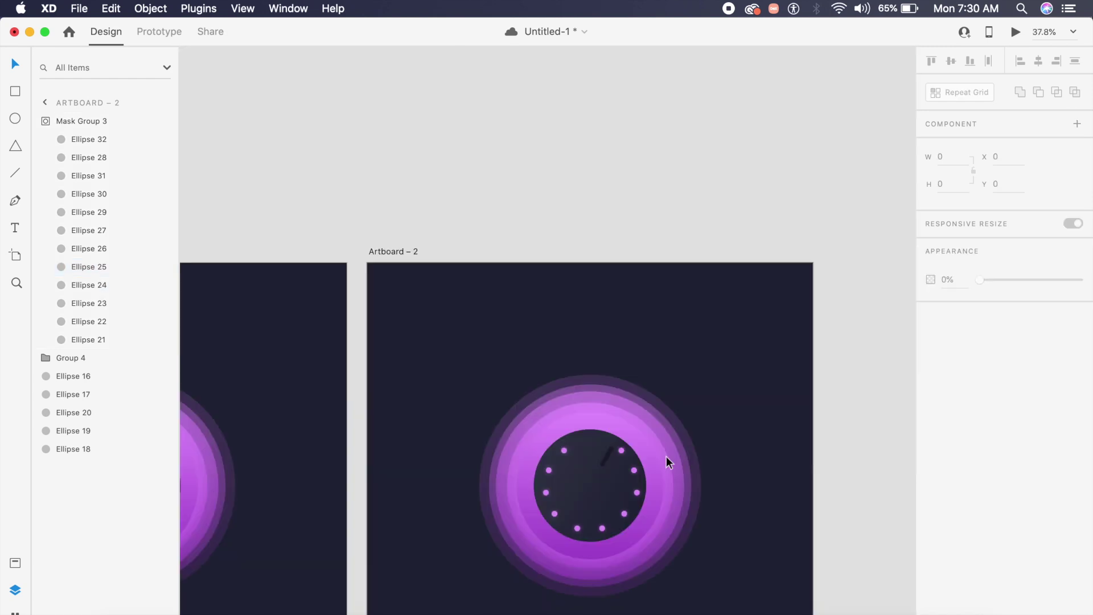
{"action": "scroll", "coordinate": [623, 462], "scroll_direction": "up", "scroll_amount": 5}
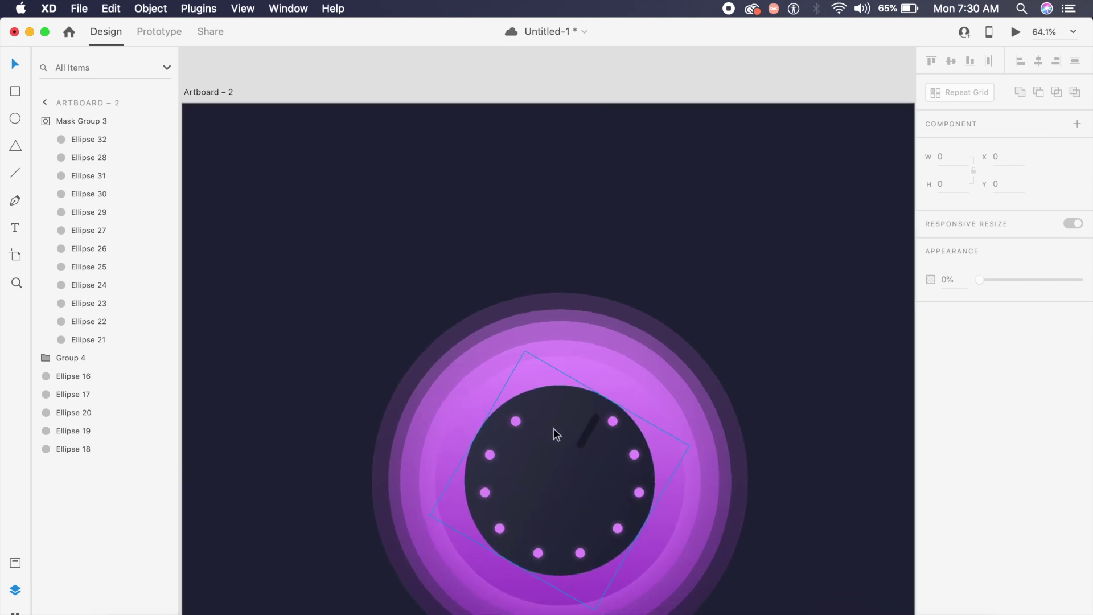
{"action": "key", "text": "Delete"}
Shrink the outermost ring on Artboard – 2 to 190 × 190 and move it behind the dark circle
{"action": "left_click", "coordinate": [715, 378]}
{"action": "scroll", "coordinate": [709, 384], "scroll_direction": "down", "scroll_amount": 2}
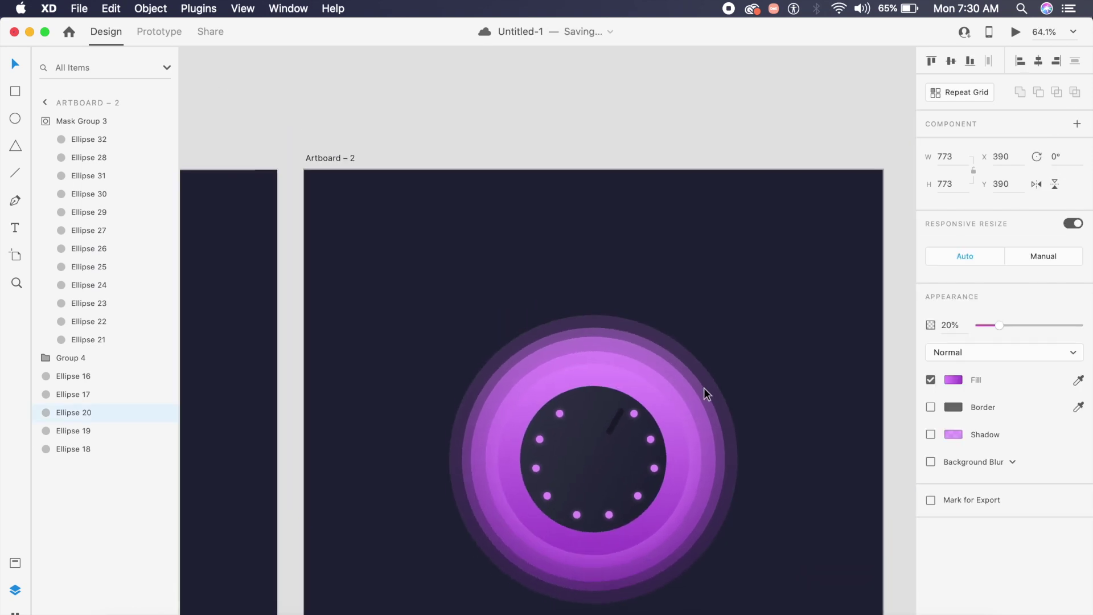
{"action": "scroll", "coordinate": [704, 388], "scroll_direction": "down", "scroll_amount": 3}
{"action": "left_click_drag", "start_coordinate": [663, 563], "coordinate": [446, 345]}
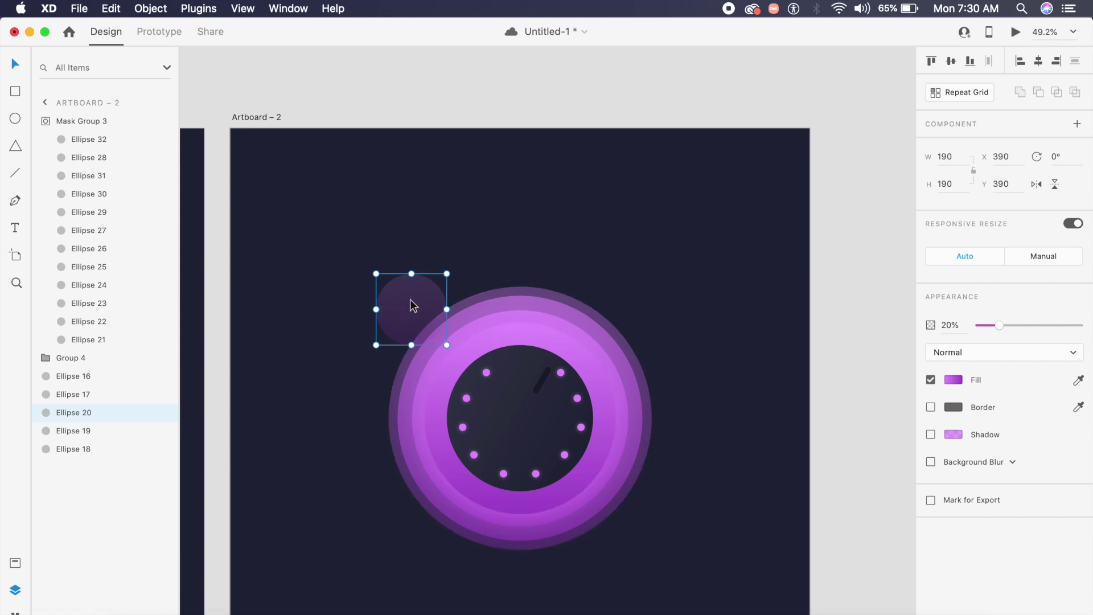
{"action": "left_click_drag", "start_coordinate": [413, 305], "coordinate": [519, 409]}
Shrink the second outermost ring until it is smaller than the dark circle and move it behind that circle
{"action": "left_click", "coordinate": [648, 409]}
{"action": "scroll", "coordinate": [652, 546], "scroll_direction": "up", "scroll_amount": 3}
{"action": "left_click_drag", "start_coordinate": [677, 543], "coordinate": [474, 342]}
{"action": "left_click_drag", "start_coordinate": [353, 222], "coordinate": [424, 305]}
Shrink the 60% opacity ring to 431 × 431 and center it behind the knob, and reduce the 80% opacity ring to the inner ring's edge
{"action": "left_click", "coordinate": [648, 375]}
{"action": "left_click_drag", "start_coordinate": [661, 527], "coordinate": [533, 400]}
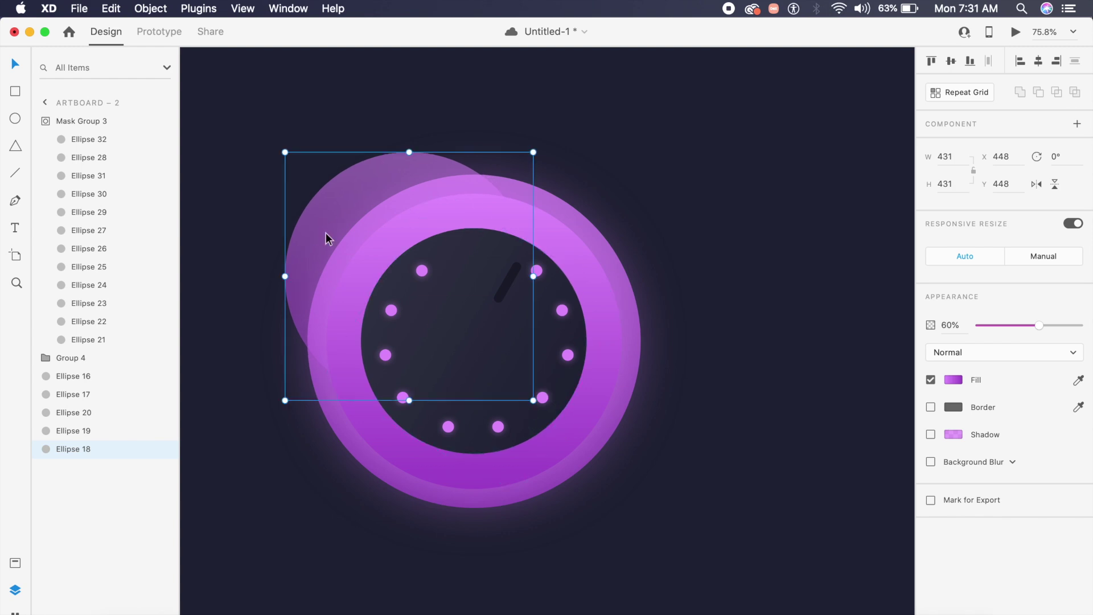
{"action": "left_click_drag", "start_coordinate": [319, 222], "coordinate": [384, 280]}
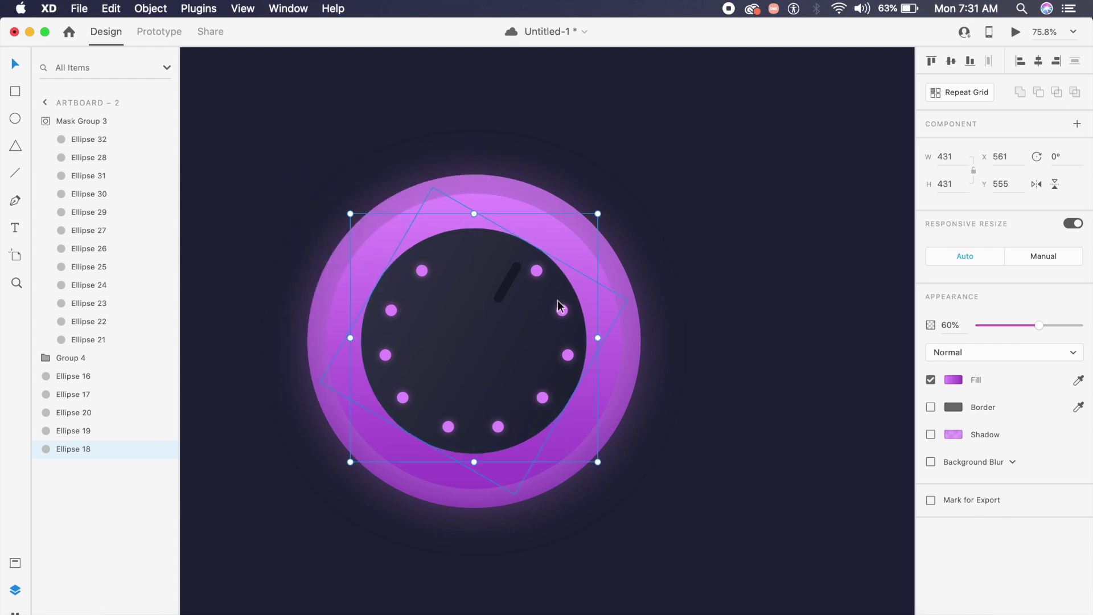
{"action": "left_click", "coordinate": [635, 338]}
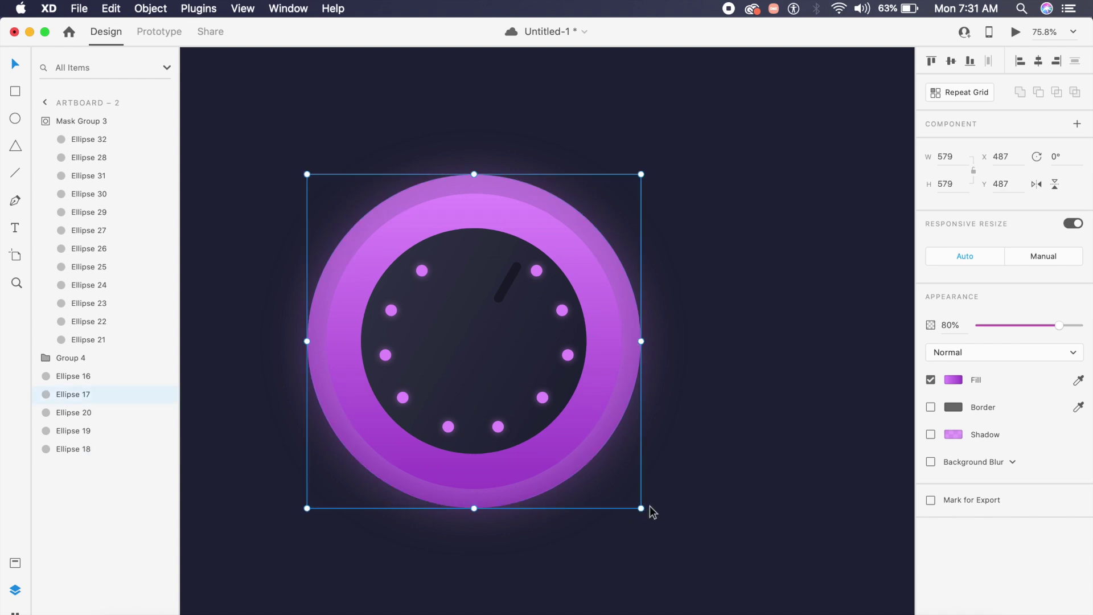
{"action": "left_click_drag", "start_coordinate": [642, 507], "coordinate": [621, 489]}
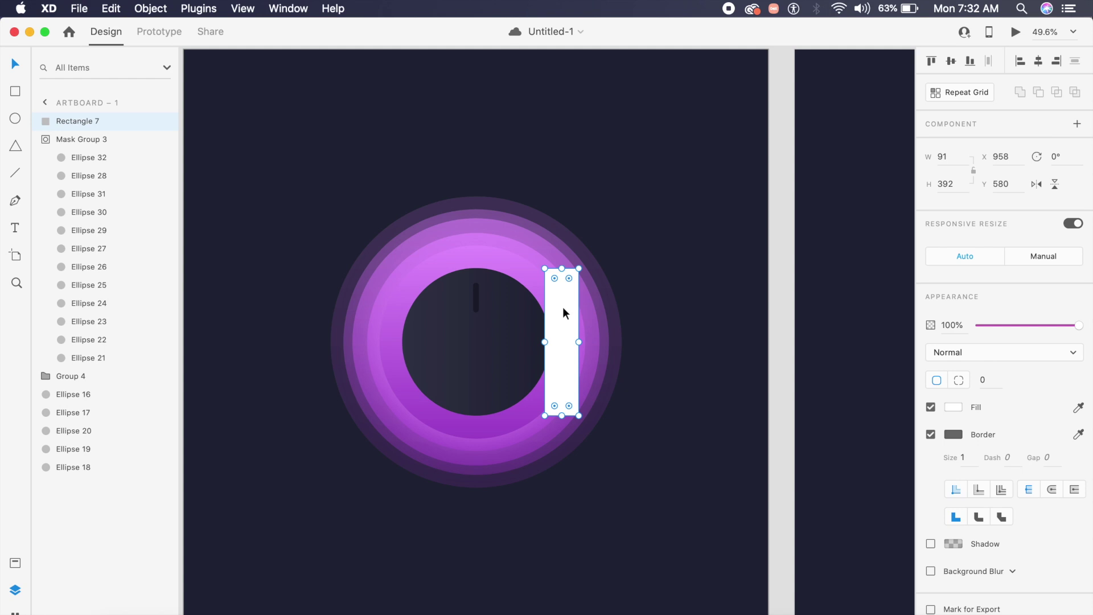
Set the white rectangle's opacity to 0% on Artboard – 1 and place a copy over the knob's left edge on Artboard – 2, at X 555
{"action": "left_click_drag", "start_coordinate": [1021, 326], "coordinate": [914, 324]}
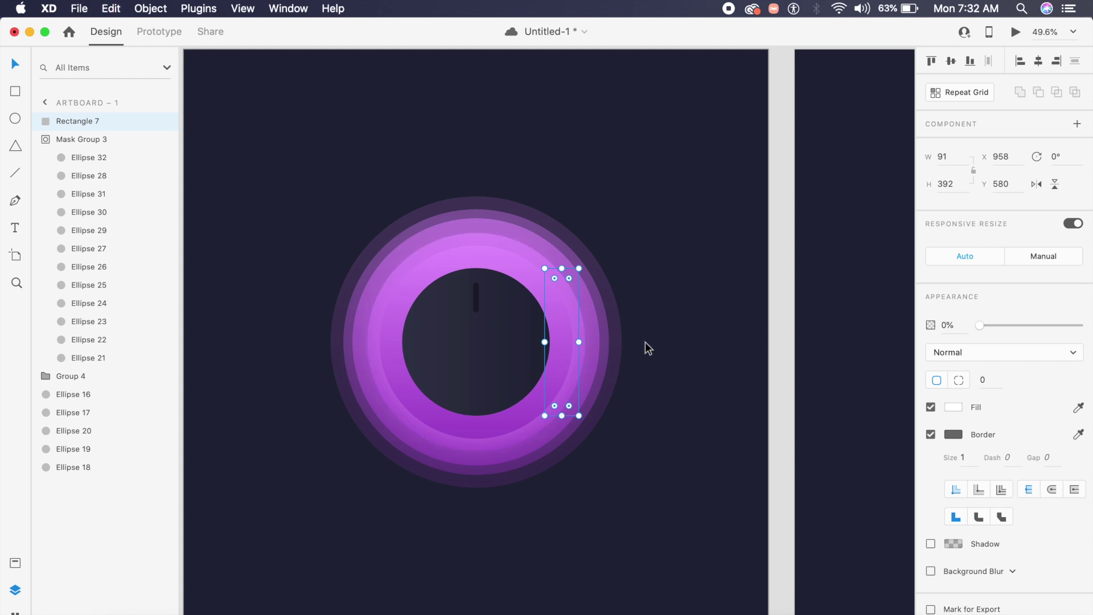
{"action": "key", "text": "super+z"}
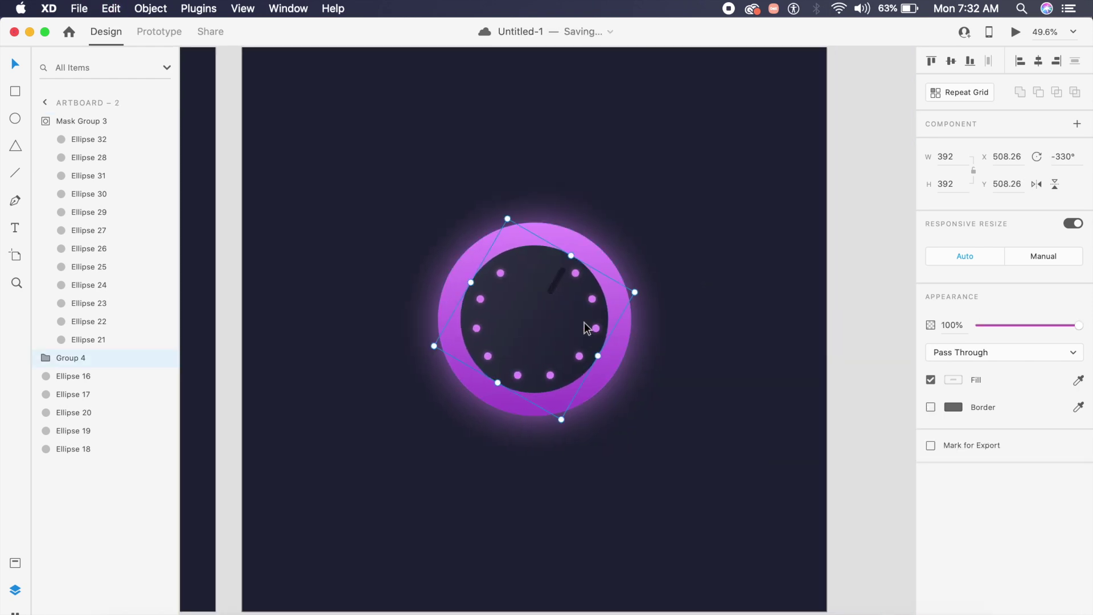
{"action": "key", "text": "super+z"}
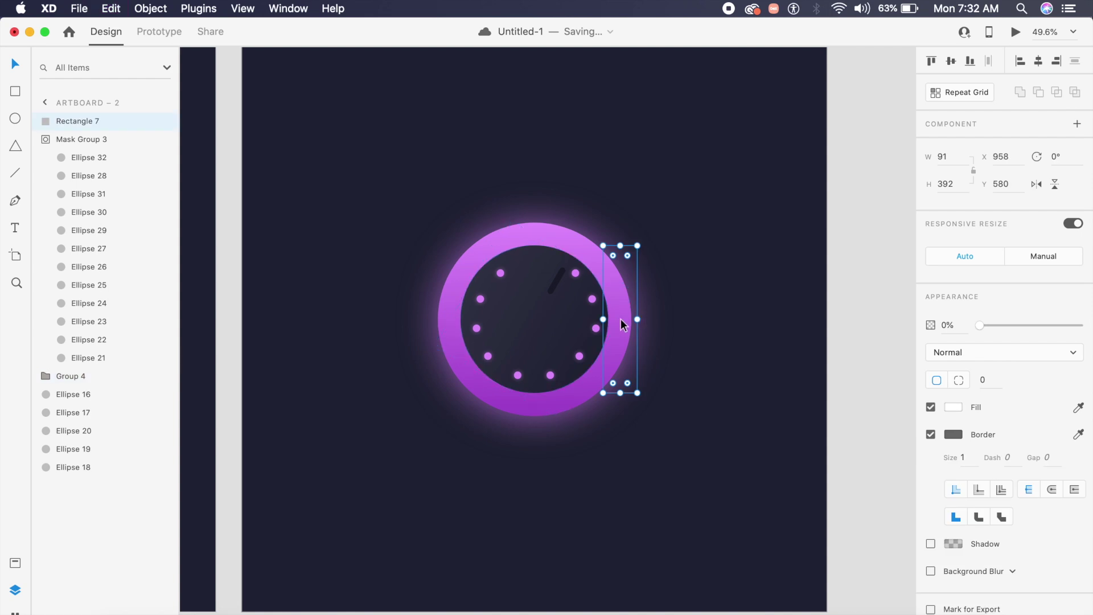
{"action": "left_click_drag", "start_coordinate": [620, 319], "coordinate": [469, 317]}
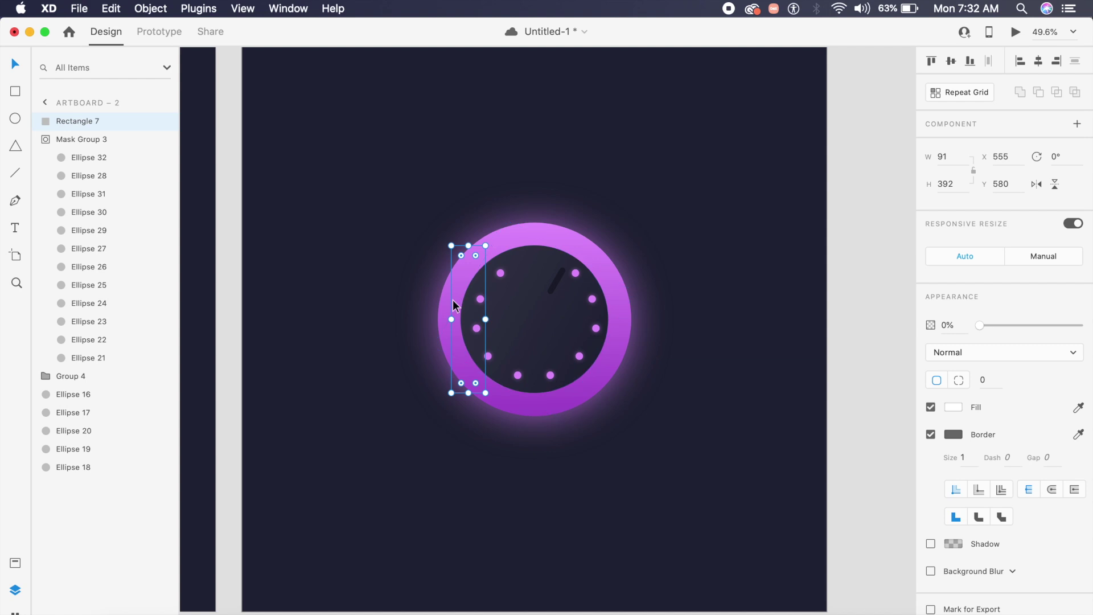
In prototype mode, link the invisible rectangle over the knob's right edge on Artboard – 1 to Artboard – 2
{"action": "key", "text": "super+0"}
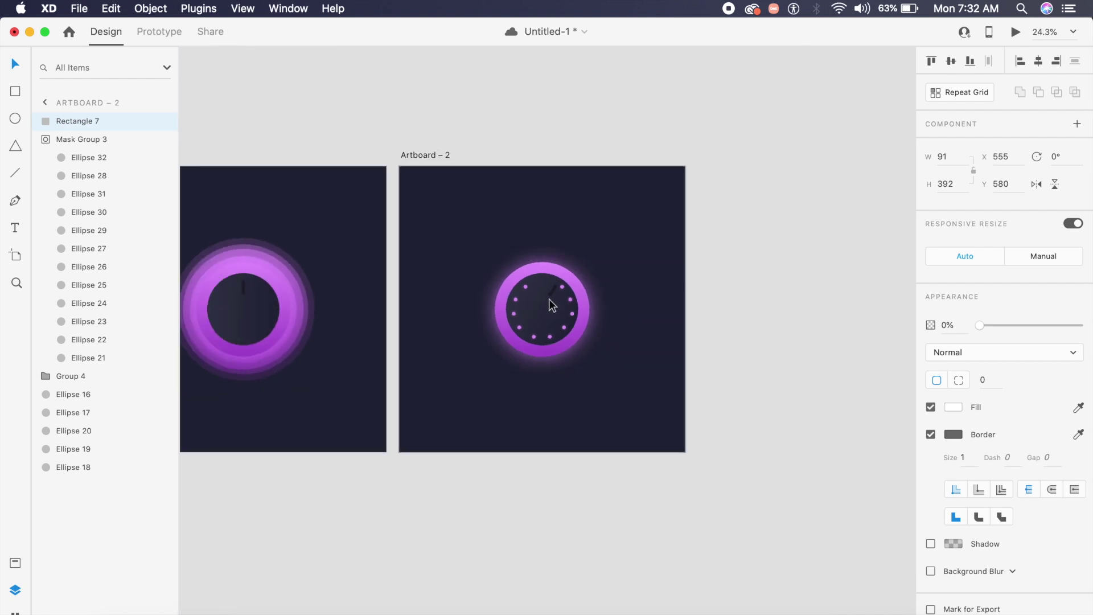
{"action": "left_click", "coordinate": [260, 123]}
{"action": "left_click", "coordinate": [161, 38]}
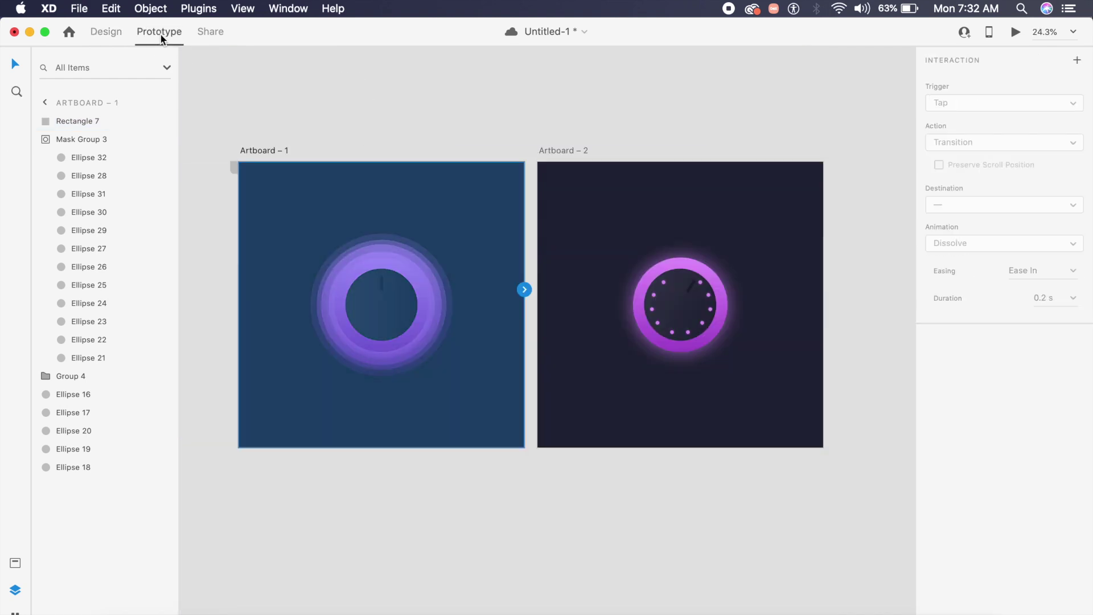
{"action": "left_click", "coordinate": [415, 297]}
{"action": "scroll", "coordinate": [421, 284], "scroll_direction": "up", "scroll_amount": 3}
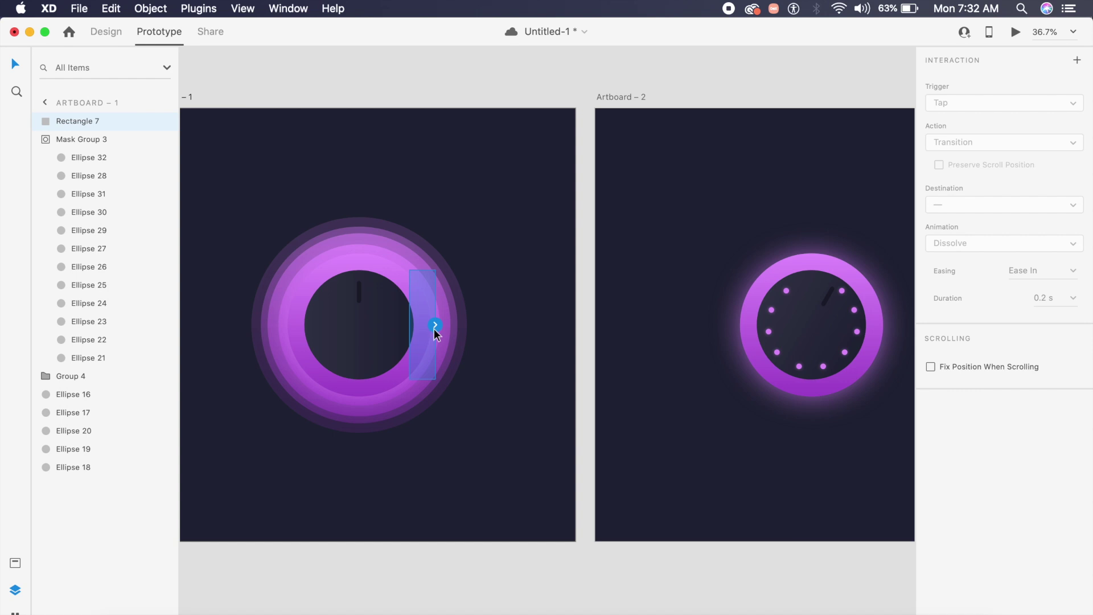
{"action": "left_click_drag", "start_coordinate": [434, 325], "coordinate": [648, 302]}
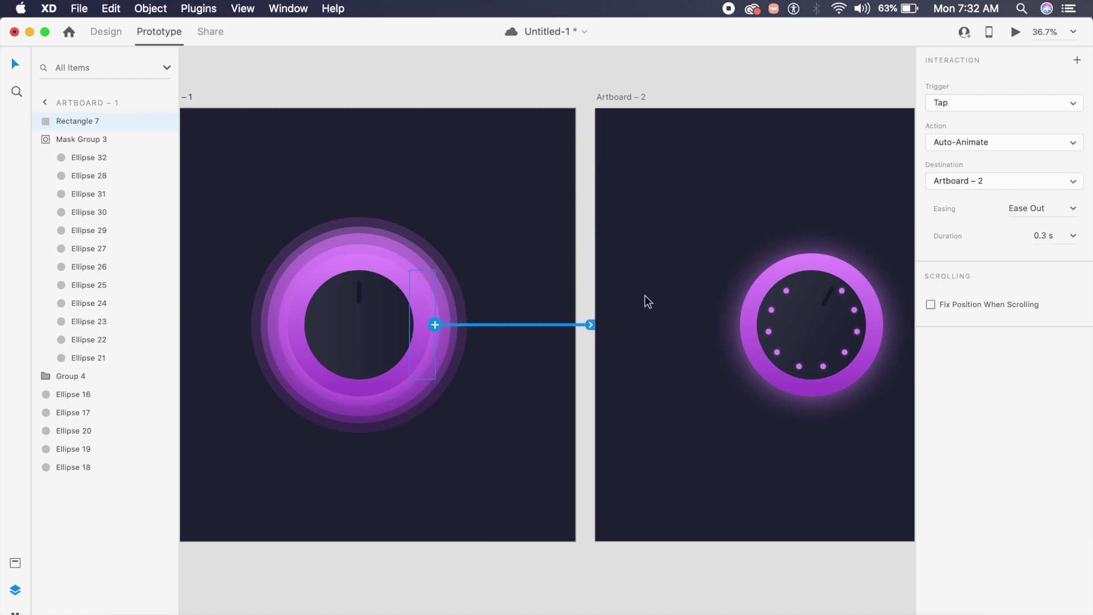
Set the link's trigger to Drag with Auto-Animate and its easing to Ease Out
{"action": "left_click", "coordinate": [1030, 102]}
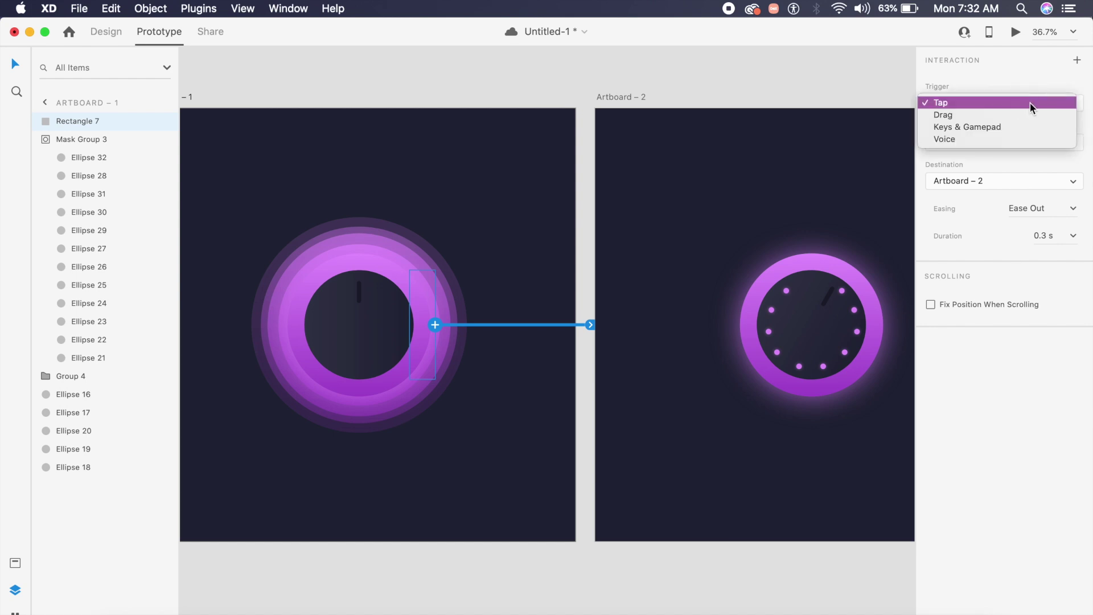
{"action": "left_click", "coordinate": [955, 115]}
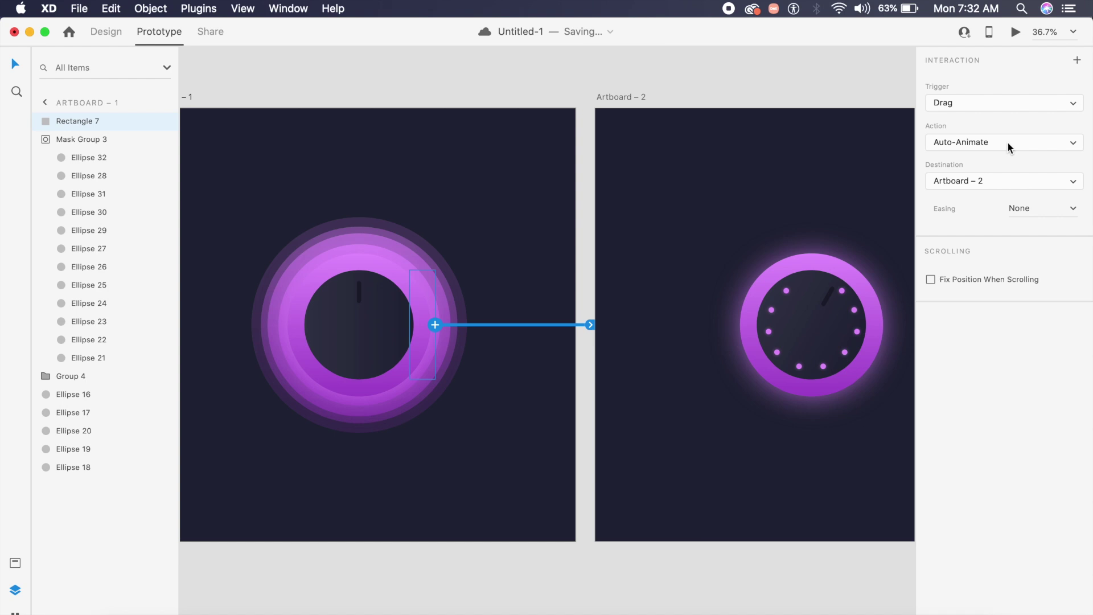
{"action": "left_click", "coordinate": [1072, 209]}
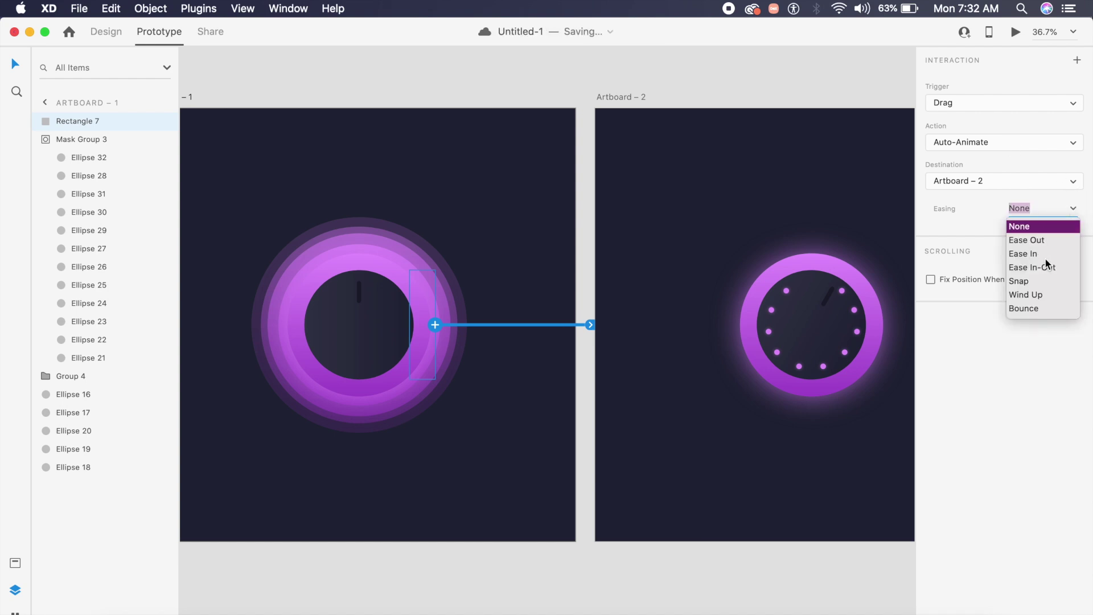
{"action": "left_click", "coordinate": [1032, 239]}
Preview the prototype from Artboard – 1 and test turning the knob by its hotspots
{"action": "left_click", "coordinate": [548, 220]}
{"action": "scroll", "coordinate": [366, 195], "scroll_direction": "left", "scroll_amount": 2}
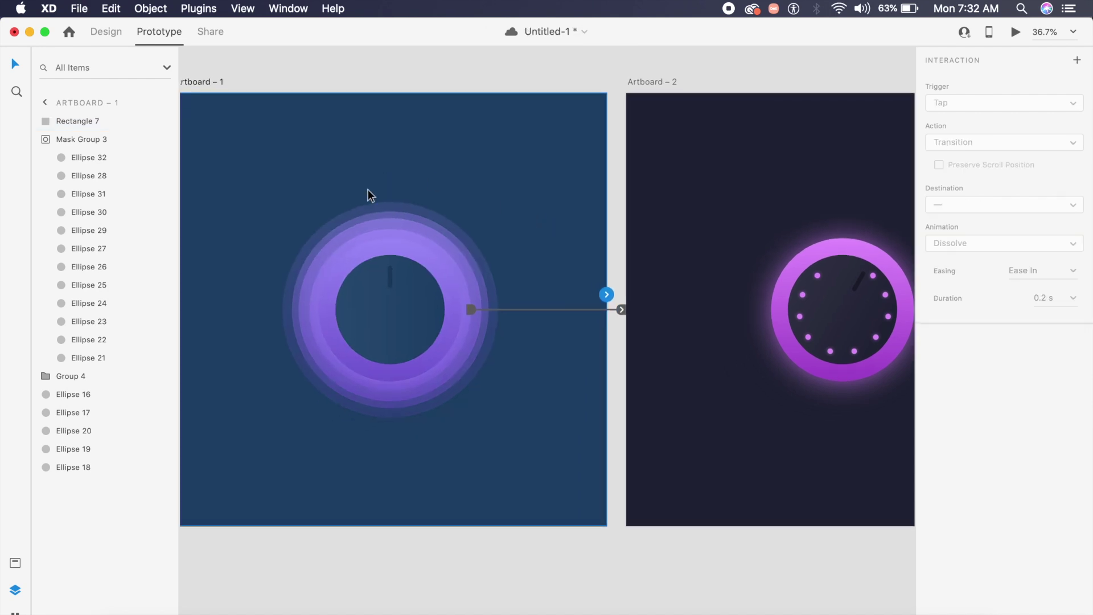
{"action": "left_click", "coordinate": [1014, 33]}
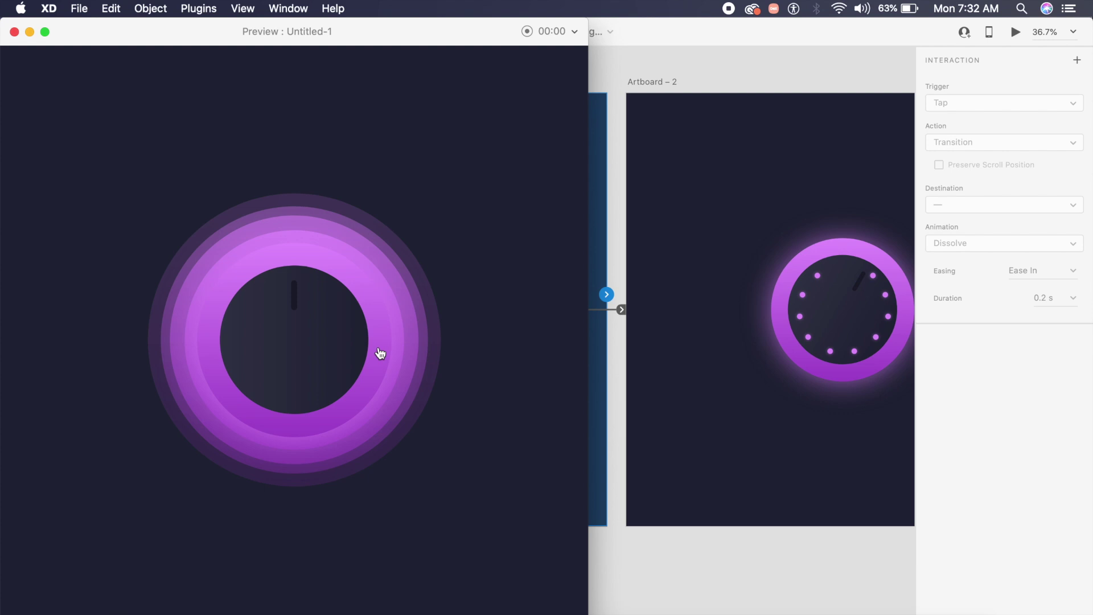
{"action": "left_click_drag", "start_coordinate": [380, 354], "coordinate": [190, 357]}
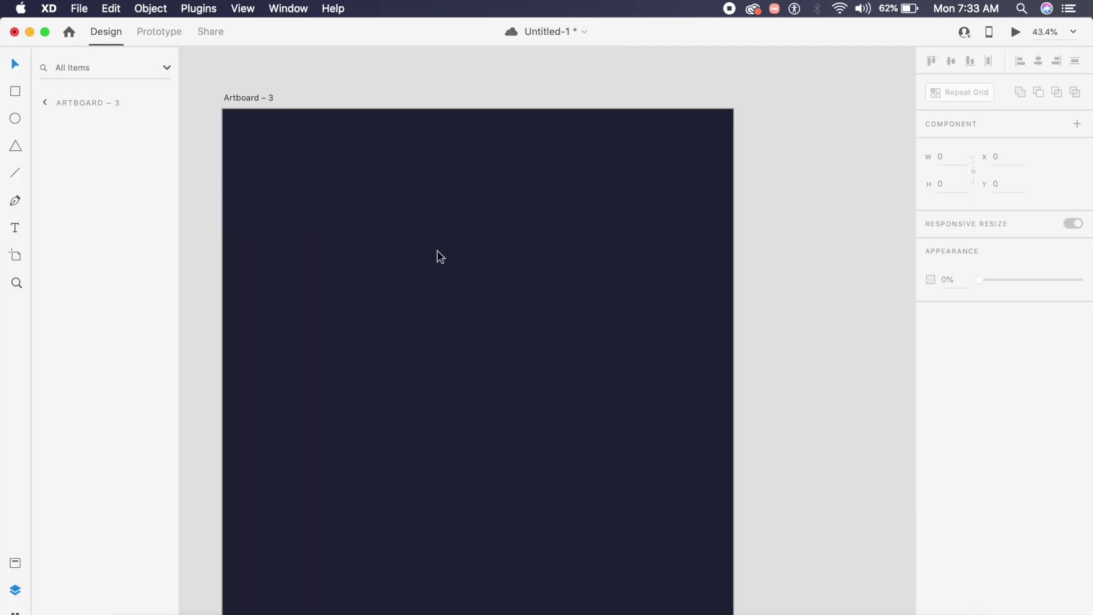
Save the document and draw a horizontal line about 1163 wide across the lower half of Artboard – 3
{"action": "key", "text": "super+s"}
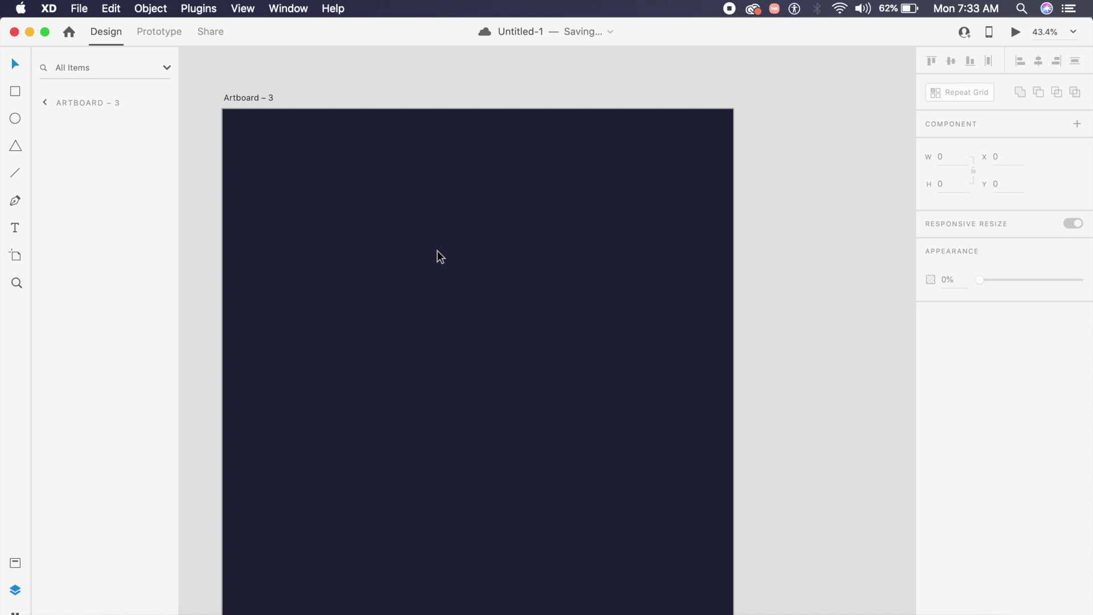
{"action": "key", "text": "l"}
{"action": "left_click", "coordinate": [296, 478]}
{"action": "left_click_drag", "start_coordinate": [296, 478], "coordinate": [679, 481]}
{"action": "key", "text": "Escape"}
{"action": "left_click", "coordinate": [410, 476]}
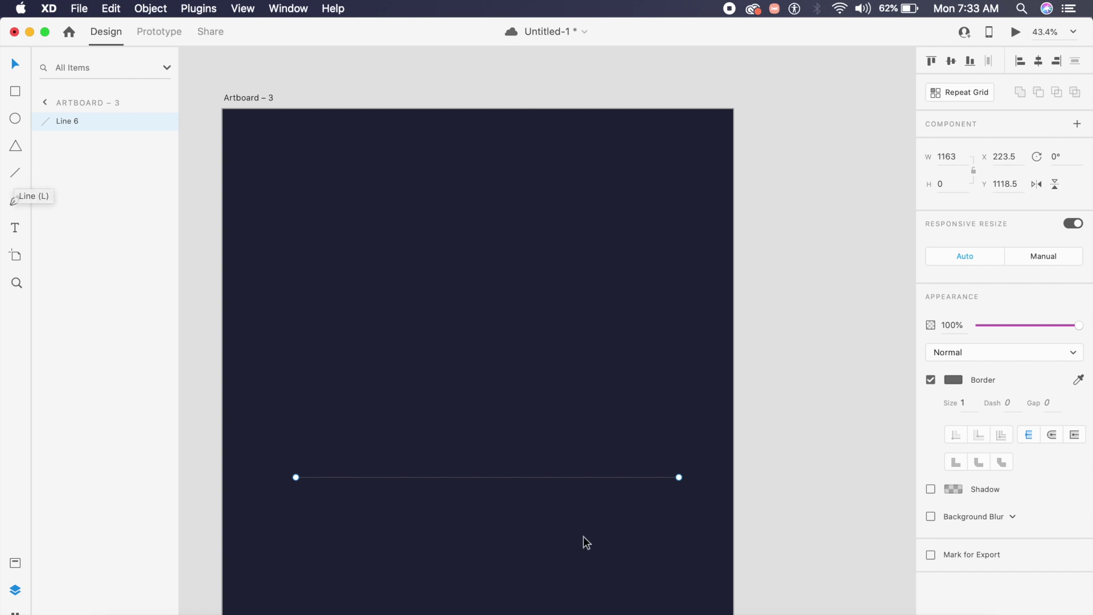
Set the line's border size to 4 and sample its colour from the purple rings on Artboard – 1
{"action": "left_click", "coordinate": [972, 402]}
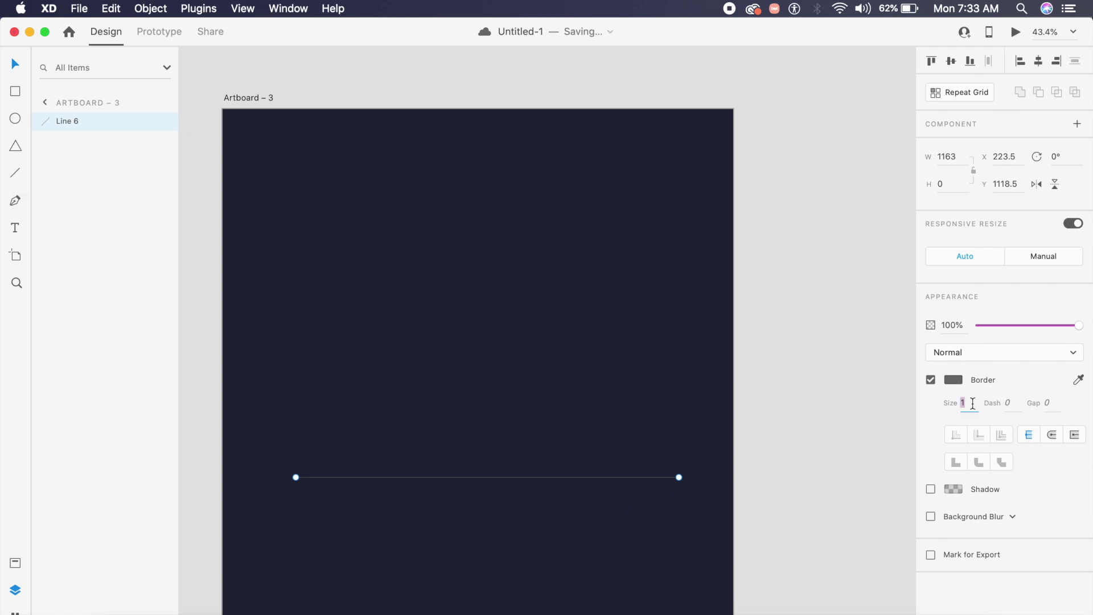
{"action": "type", "text": "4"}
{"action": "key", "text": "Return"}
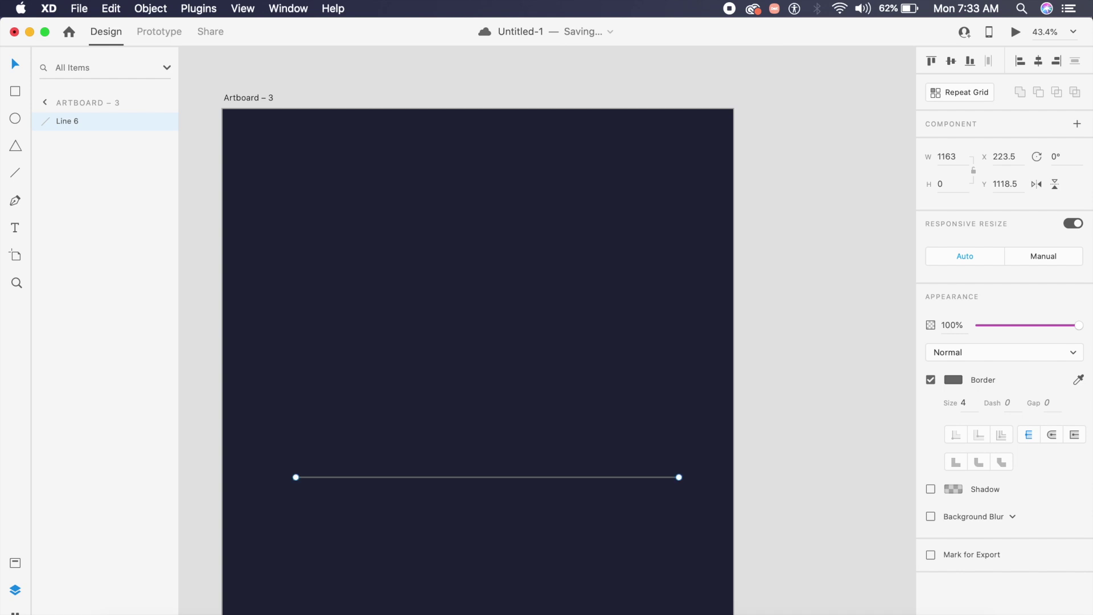
{"action": "left_click", "coordinate": [955, 380]}
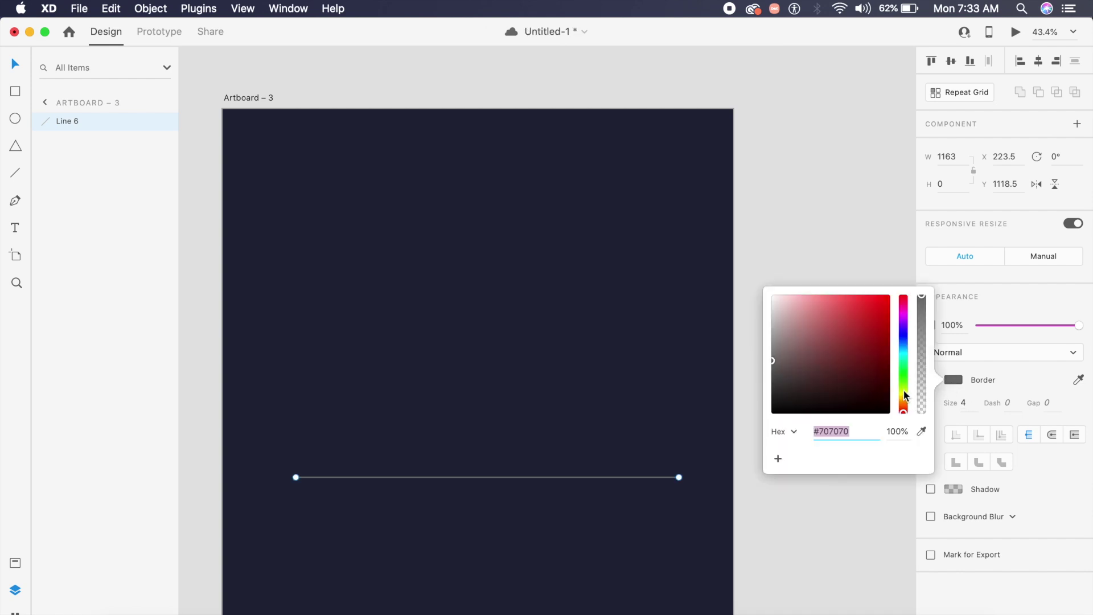
{"action": "key", "text": "cmd+0"}
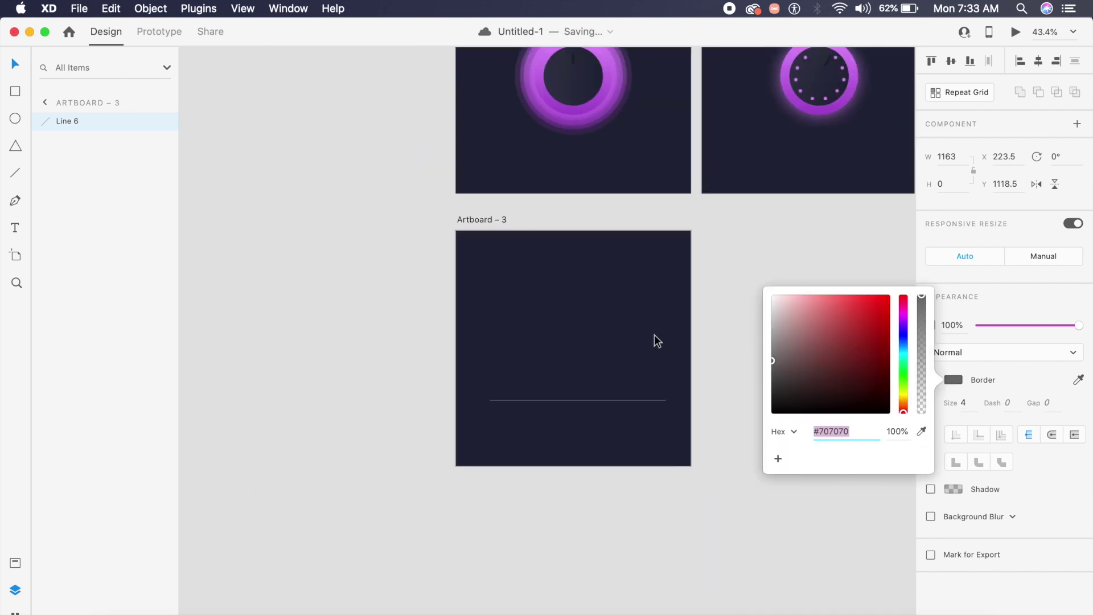
{"action": "left_click", "coordinate": [922, 431]}
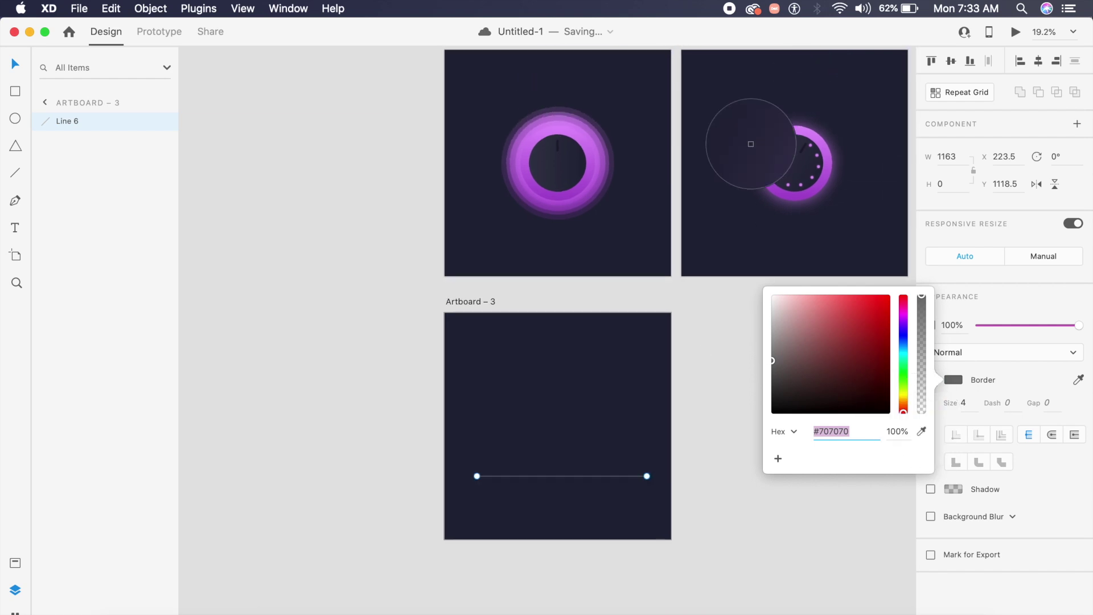
{"action": "left_click", "coordinate": [542, 129]}
{"action": "key", "text": "super+3"}
{"action": "left_click", "coordinate": [582, 314]}
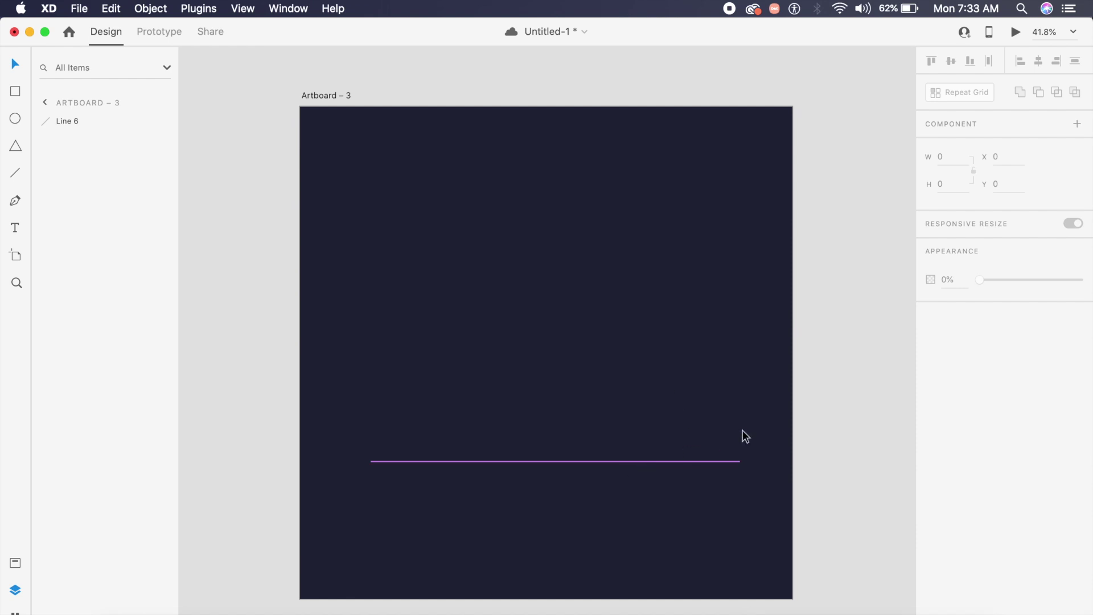
Shift the hue of the line's border colour to a light turquoise
{"action": "left_click", "coordinate": [659, 461]}
{"action": "left_click", "coordinate": [952, 380]}
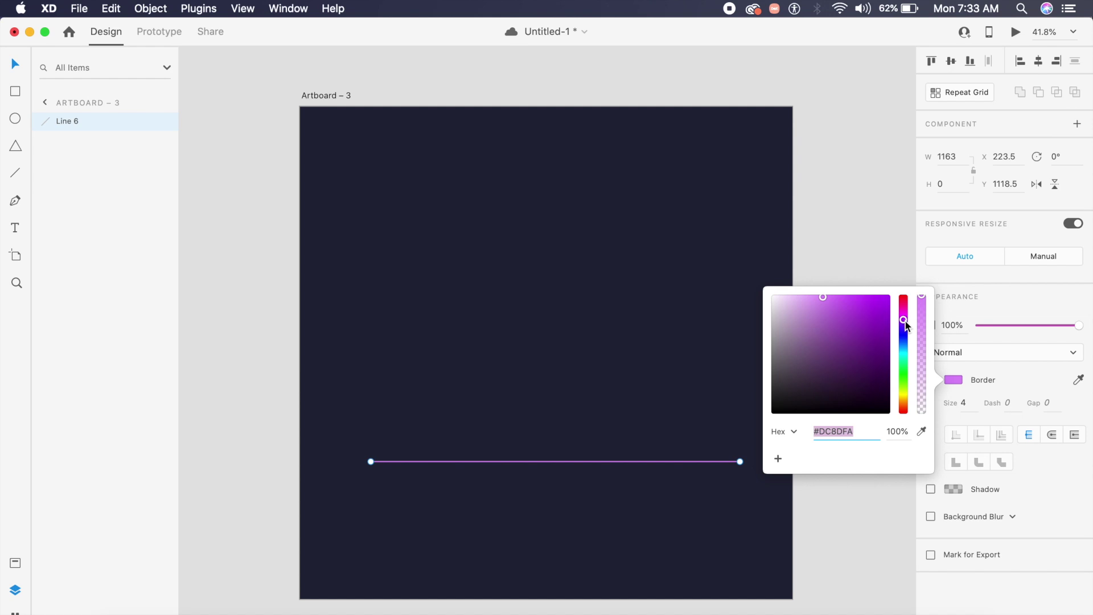
{"action": "left_click_drag", "start_coordinate": [905, 324], "coordinate": [905, 355]}
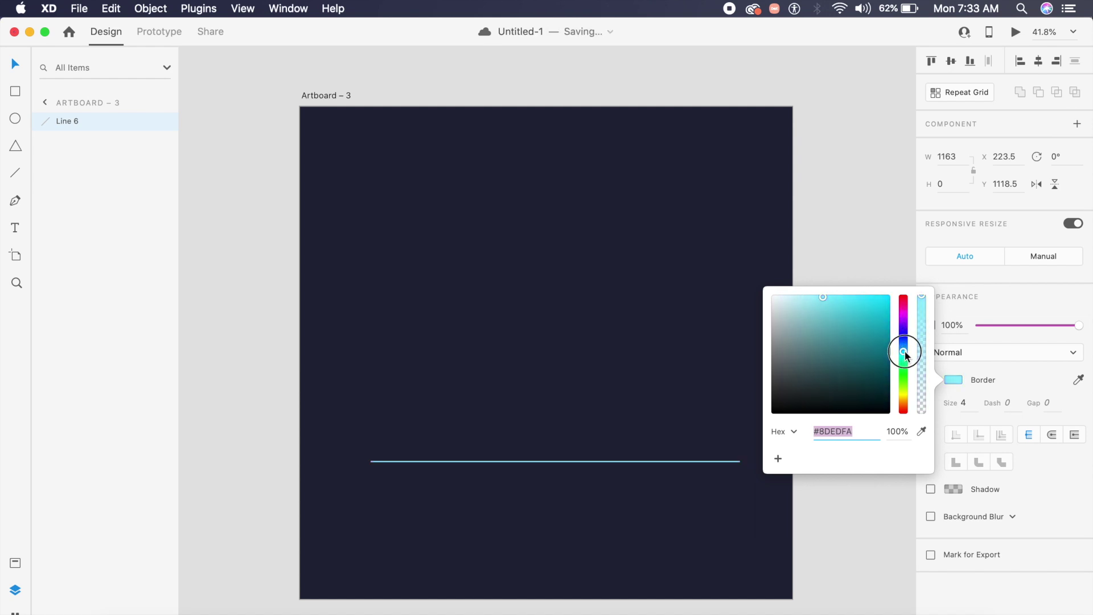
{"action": "left_click", "coordinate": [573, 523]}
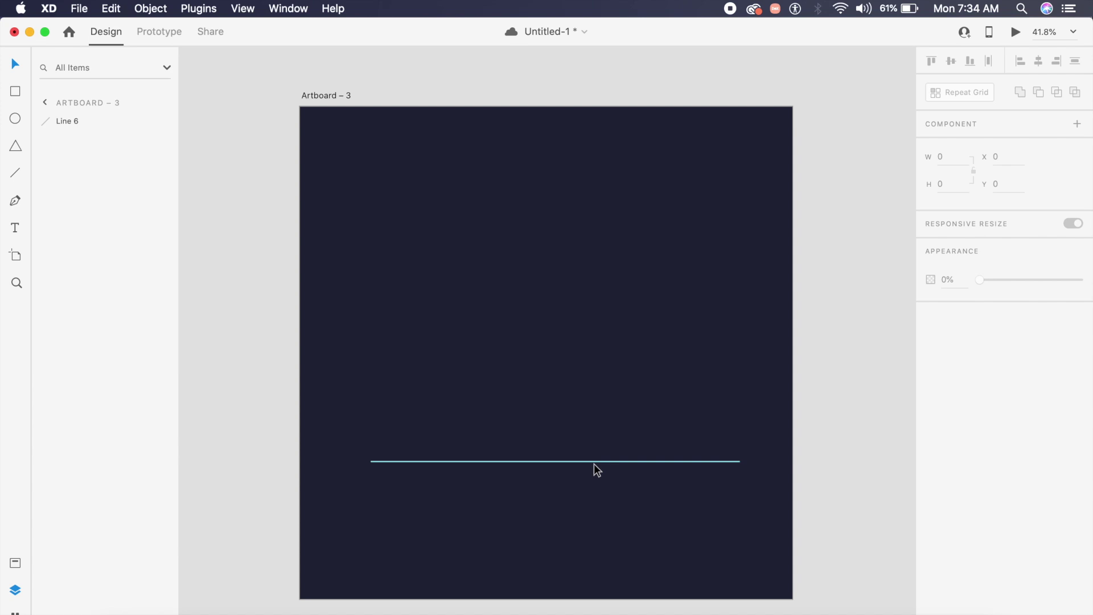
Draw a borderless white rectangle about 133 × 38 above the line's left end
{"action": "scroll", "coordinate": [593, 464], "scroll_direction": "up", "scroll_amount": 2}
{"action": "key", "text": "r"}
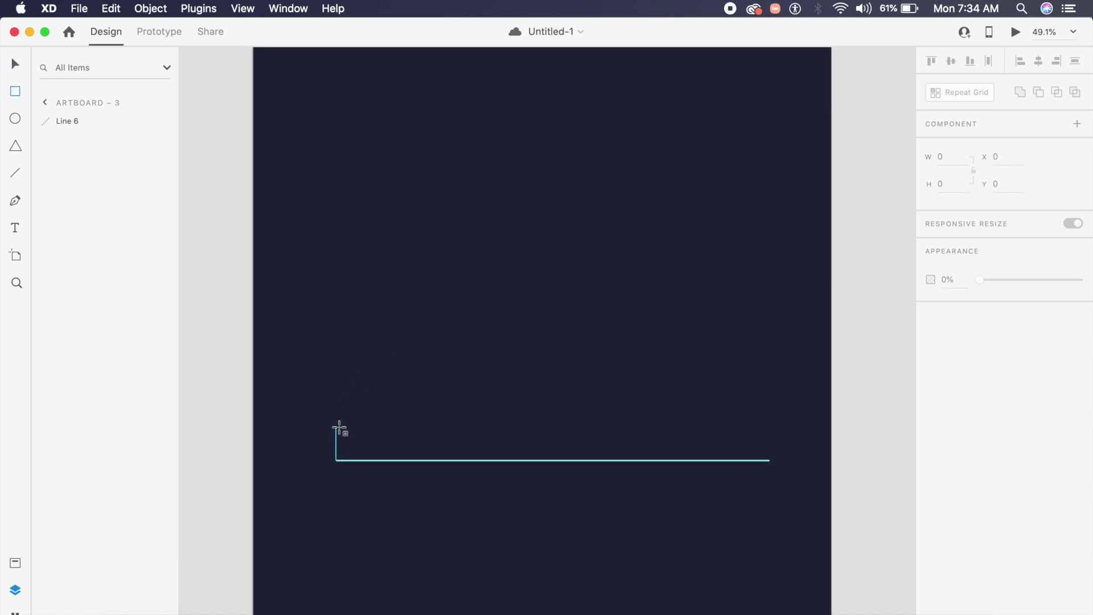
{"action": "left_click_drag", "start_coordinate": [339, 428], "coordinate": [385, 440]}
{"action": "key", "text": "Escape"}
{"action": "left_click", "coordinate": [366, 437]}
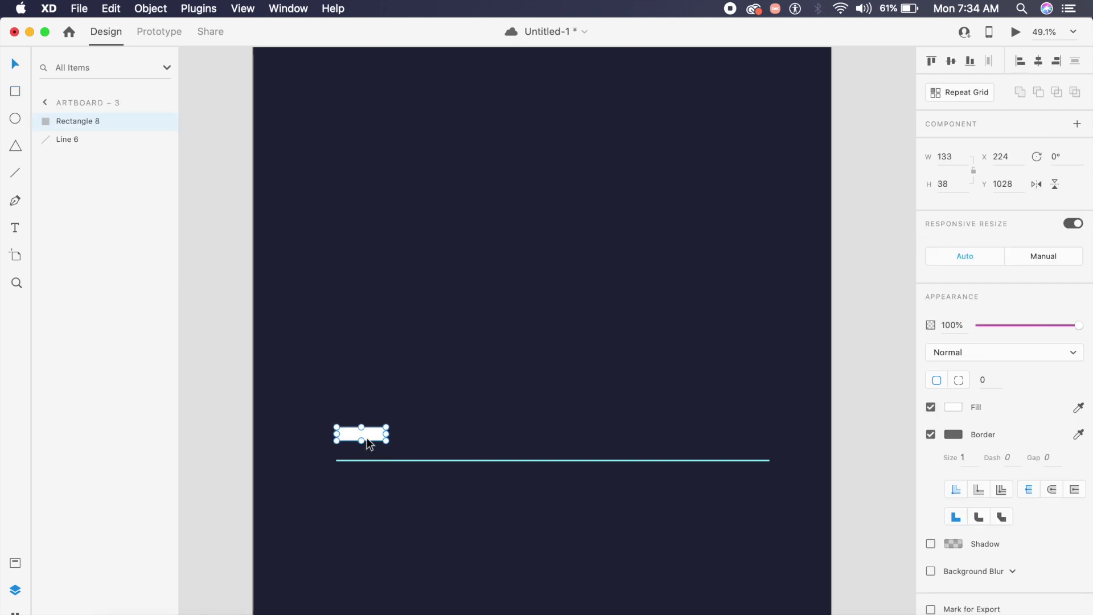
{"action": "left_click", "coordinate": [931, 436]}
{"action": "left_click", "coordinate": [342, 436]}
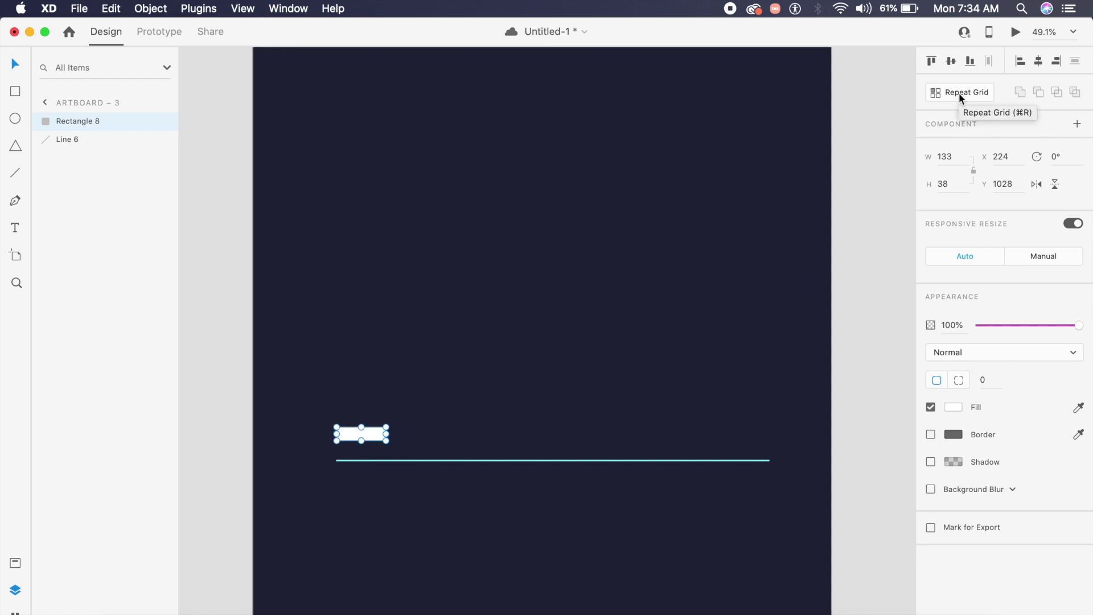
Turn the white rectangle into a vertical repeat grid of three bars just above the line's left end
{"action": "key", "text": "super+s"}
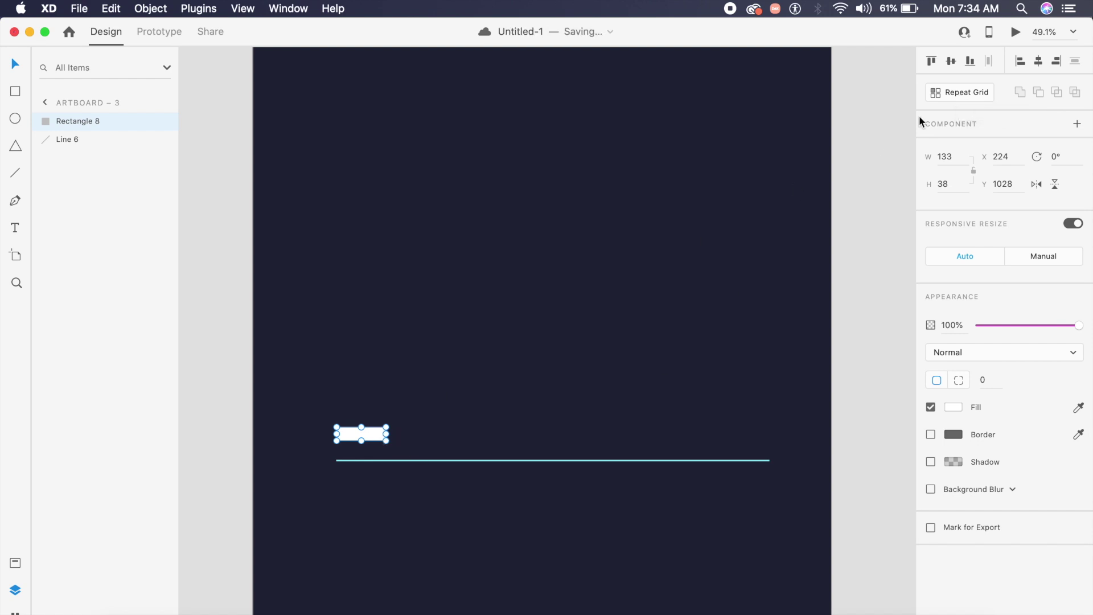
{"action": "left_click", "coordinate": [990, 93]}
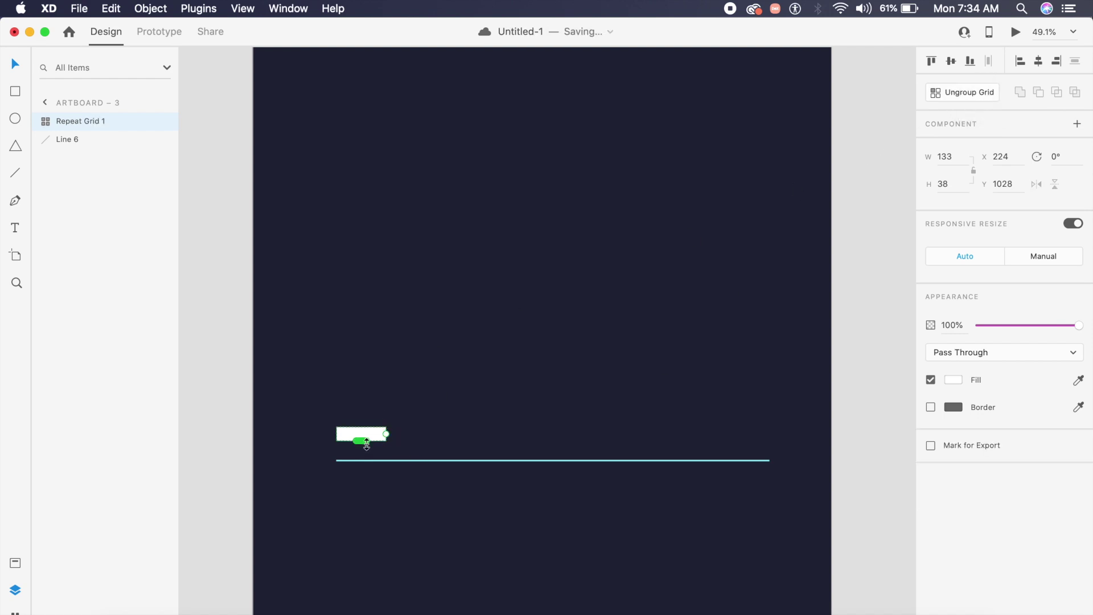
{"action": "scroll", "coordinate": [366, 443], "scroll_direction": "up", "scroll_amount": 3}
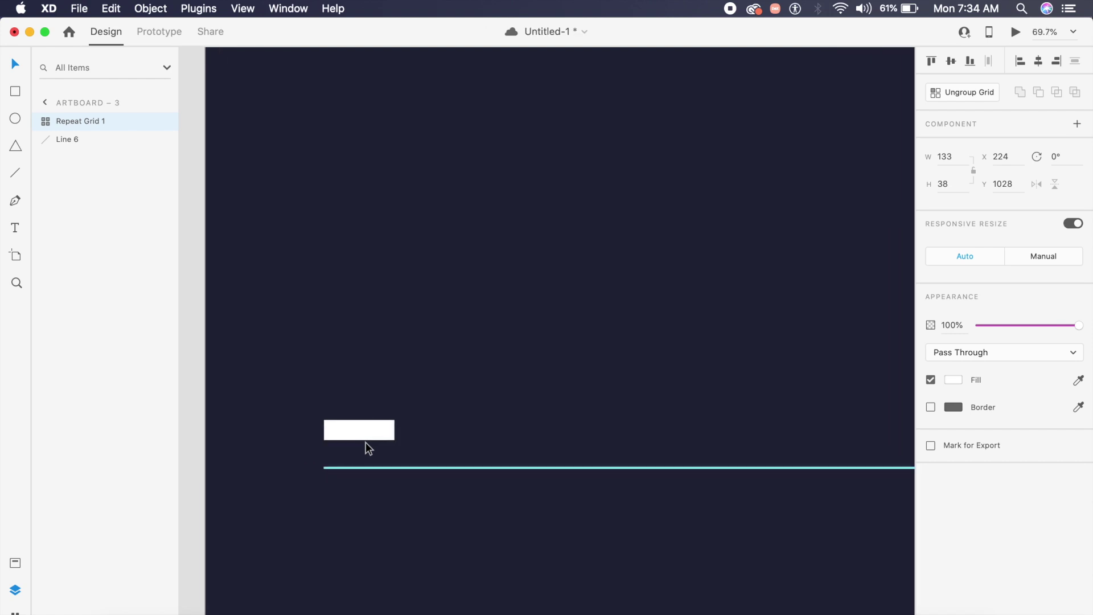
{"action": "scroll", "coordinate": [359, 443], "scroll_direction": "down", "scroll_amount": 3}
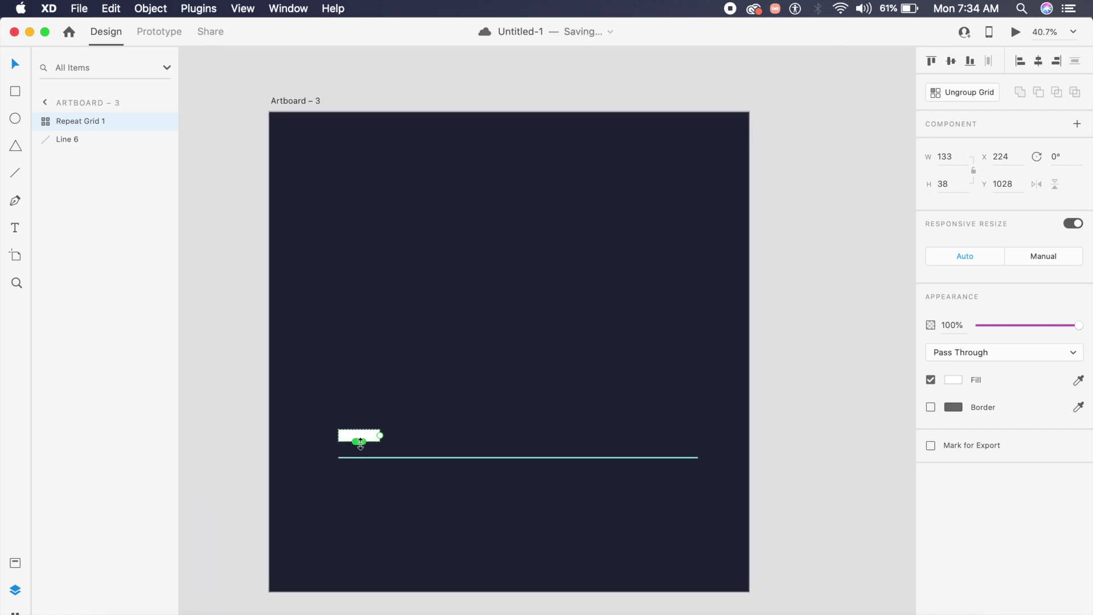
{"action": "mouse_move", "coordinate": [360, 441]}
{"action": "left_mouse_down"}
{"action": "mouse_move", "coordinate": [363, 480]}
{"action": "mouse_move", "coordinate": [373, 439]}
{"action": "left_mouse_up"}
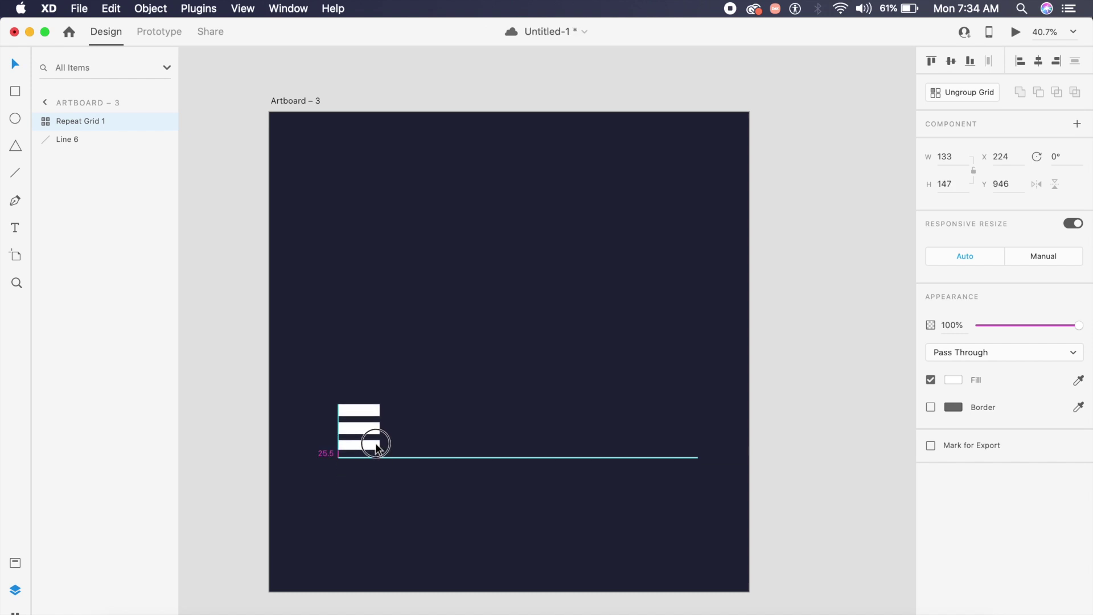
Duplicate the bar grid into seven evenly spaced columns rising from 3 to 14 bars along the line, and save
{"action": "scroll", "coordinate": [376, 447], "scroll_direction": "up", "scroll_amount": 2}
{"action": "scroll", "coordinate": [374, 442], "scroll_direction": "up", "scroll_amount": 2}
{"action": "left_click_drag", "start_coordinate": [367, 446], "coordinate": [490, 505]}
{"action": "left_click_drag", "start_coordinate": [493, 465], "coordinate": [553, 494]}
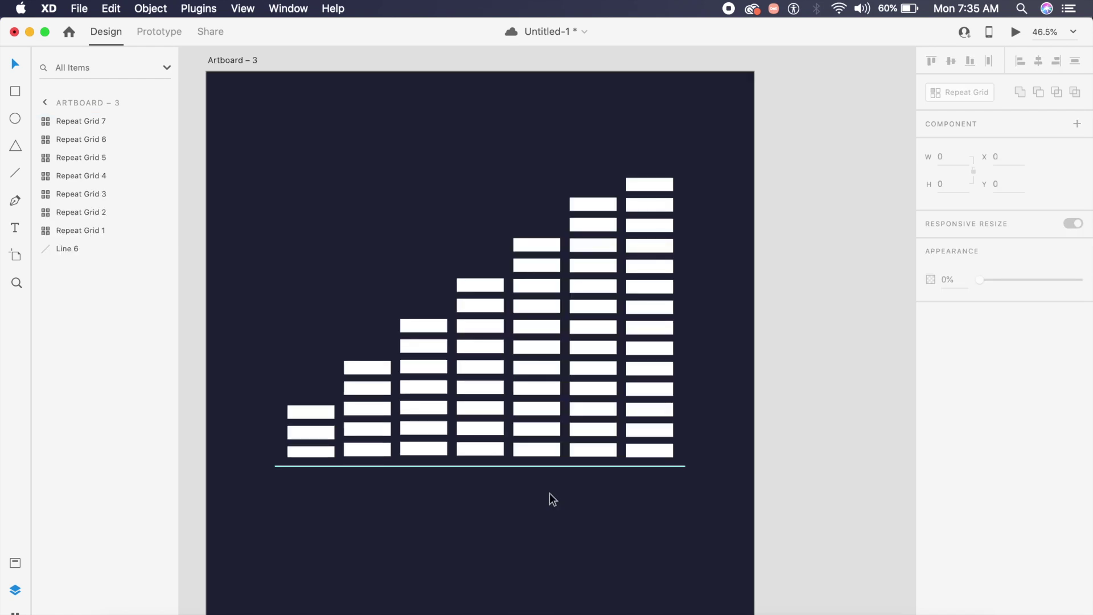
{"action": "key", "text": "super+s"}
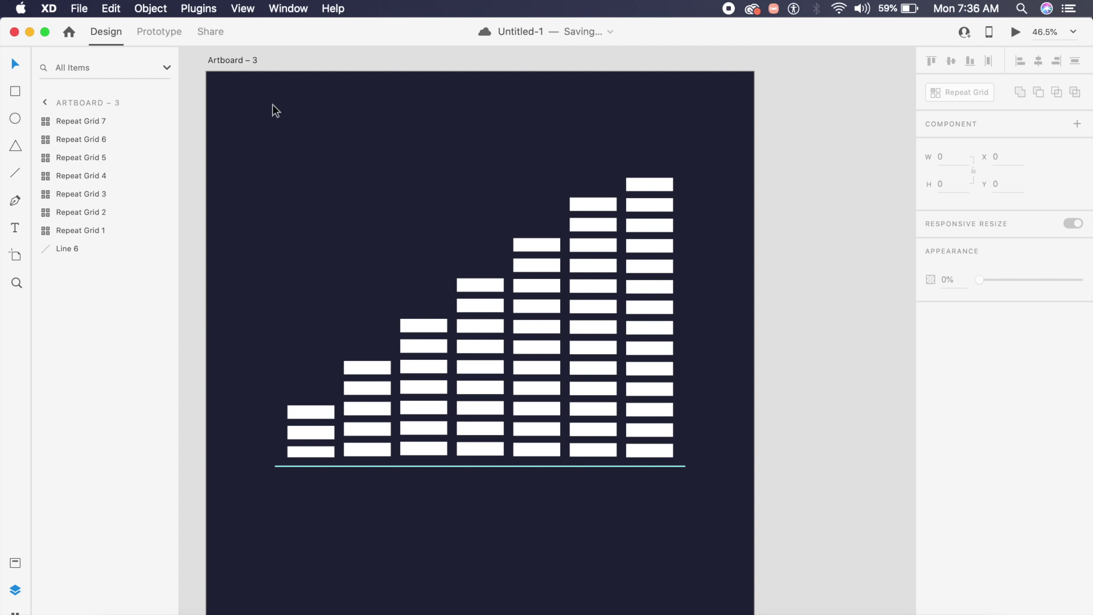
Ungroup all seven repeat grids into separate rectangles
{"action": "left_click_drag", "start_coordinate": [274, 110], "coordinate": [659, 433]}
{"action": "key", "text": "super+shift+g"}
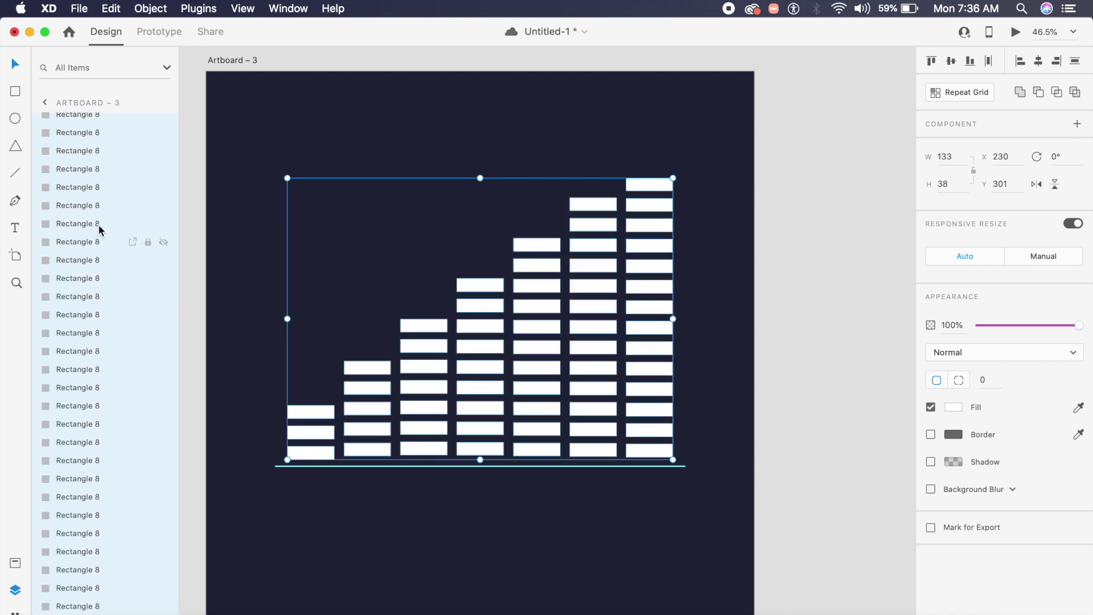
{"action": "scroll", "coordinate": [93, 319], "scroll_direction": "up", "scroll_amount": 15}
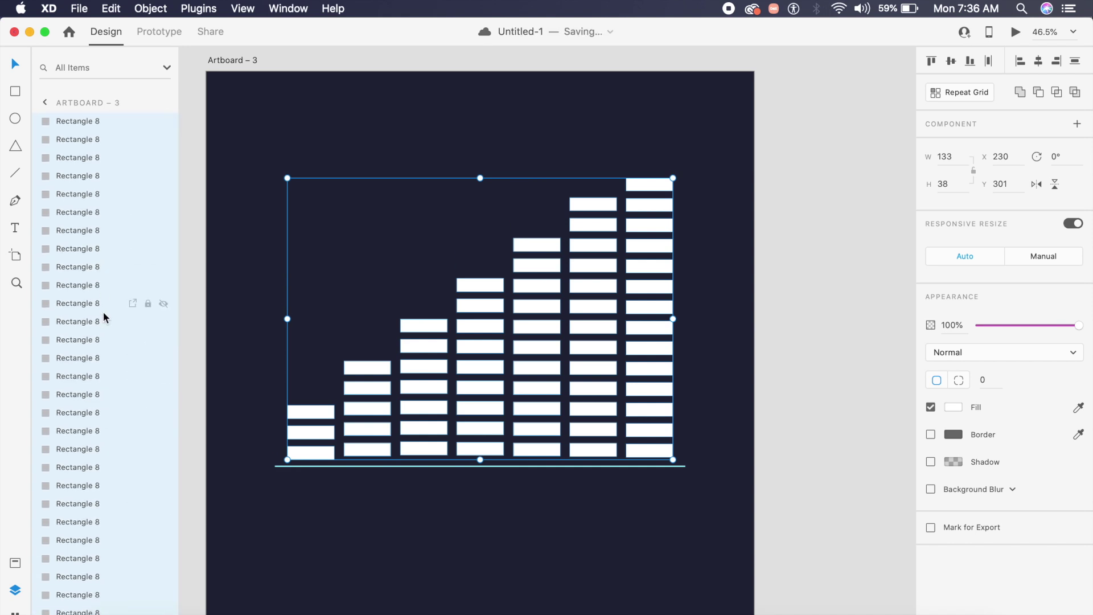
Merge the three bars of the leftmost column into one shape with the Add Boolean operation
{"action": "left_click", "coordinate": [774, 329]}
{"action": "left_click_drag", "start_coordinate": [300, 348], "coordinate": [322, 463]}
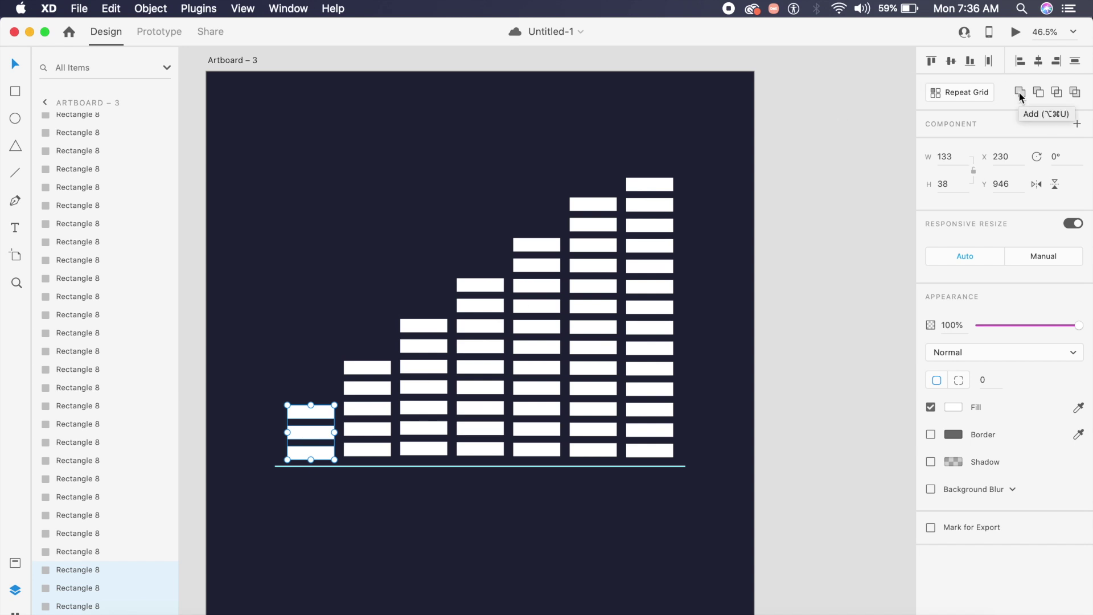
{"action": "left_click", "coordinate": [999, 116]}
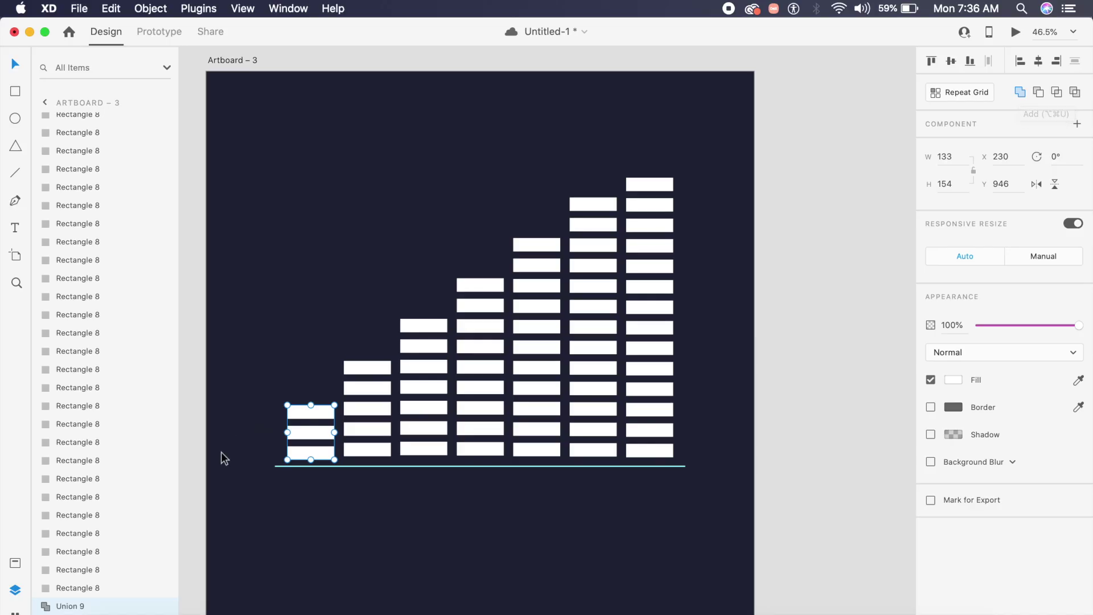
Merge the bars of each of the six remaining columns into one shape per column with the Add Boolean operation
{"action": "scroll", "coordinate": [113, 569], "scroll_direction": "down", "scroll_amount": 2}
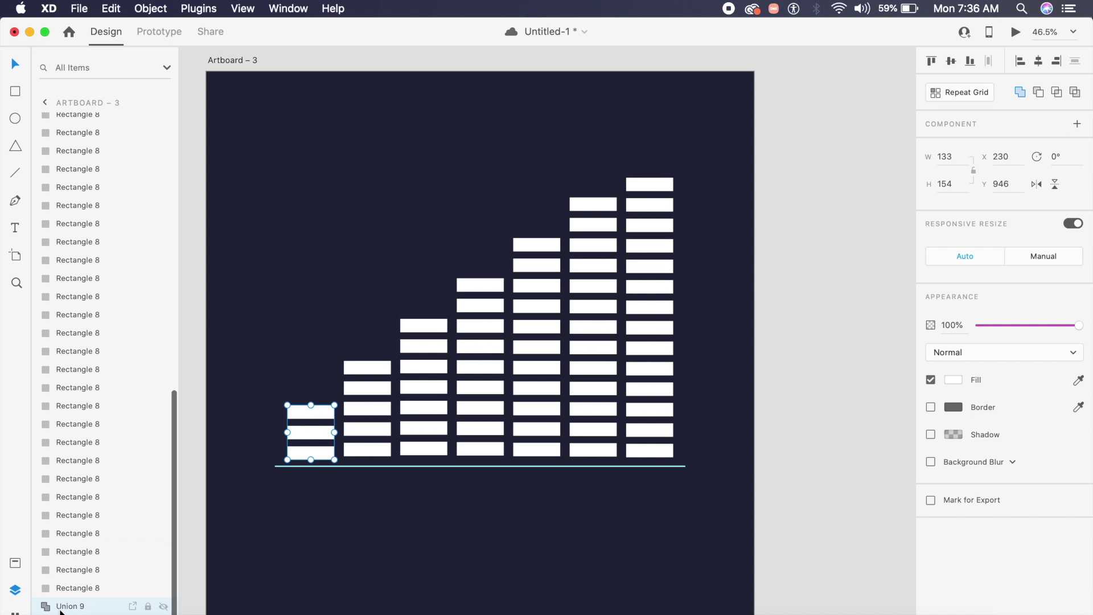
{"action": "left_click_drag", "start_coordinate": [330, 325], "coordinate": [376, 459]}
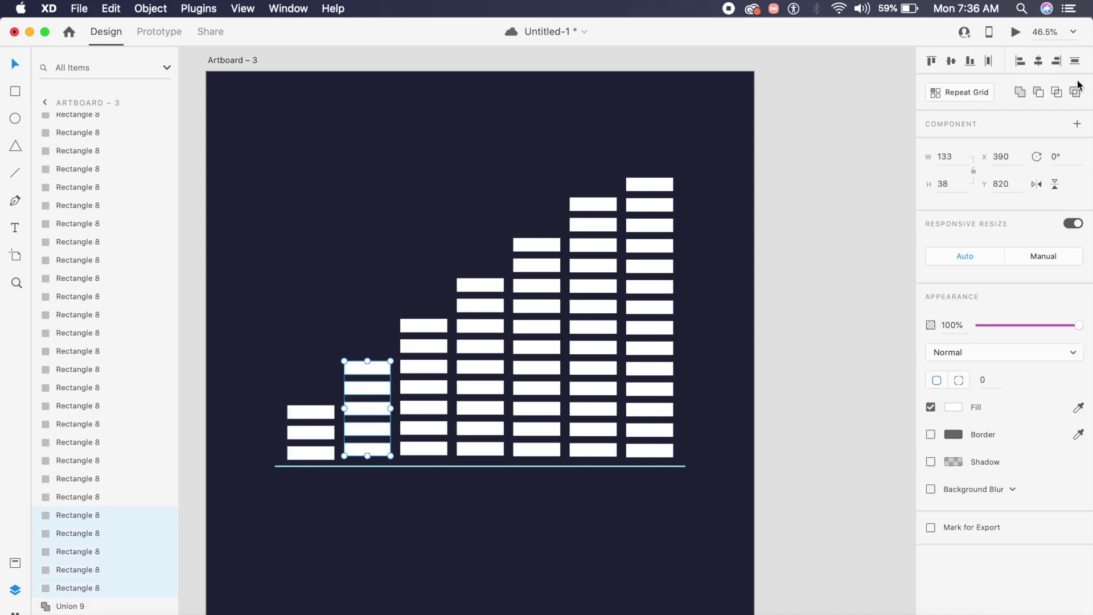
{"action": "left_click", "coordinate": [1020, 91]}
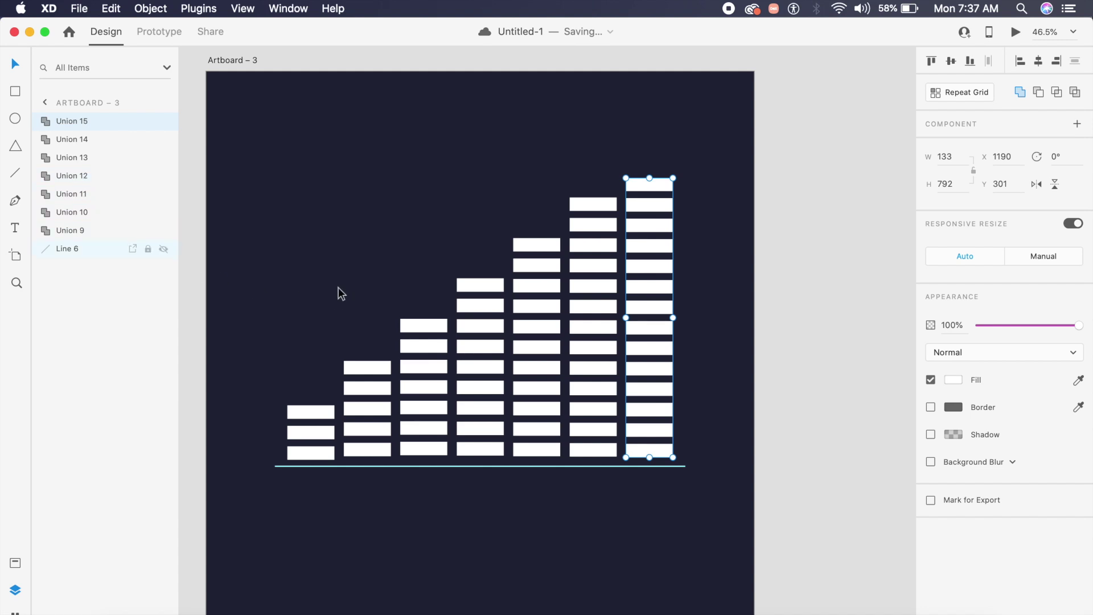
Draw a white circle about 67 px wide below the leftmost column, centred under it, and remove its border
{"action": "scroll", "coordinate": [339, 293], "scroll_direction": "left", "scroll_amount": 2}
{"action": "key", "text": "e"}
{"action": "left_click", "coordinate": [309, 476]}
{"action": "left_click_drag", "start_coordinate": [309, 476], "coordinate": [328, 498]}
{"action": "left_click", "coordinate": [323, 495]}
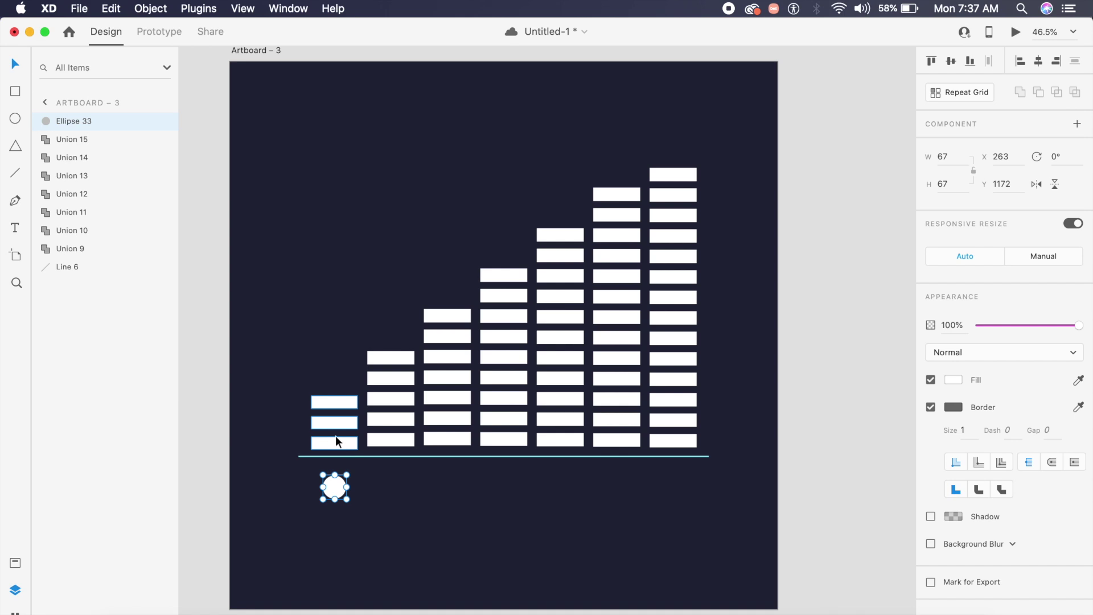
{"action": "left_click", "coordinate": [930, 407]}
{"action": "left_click", "coordinate": [343, 490]}
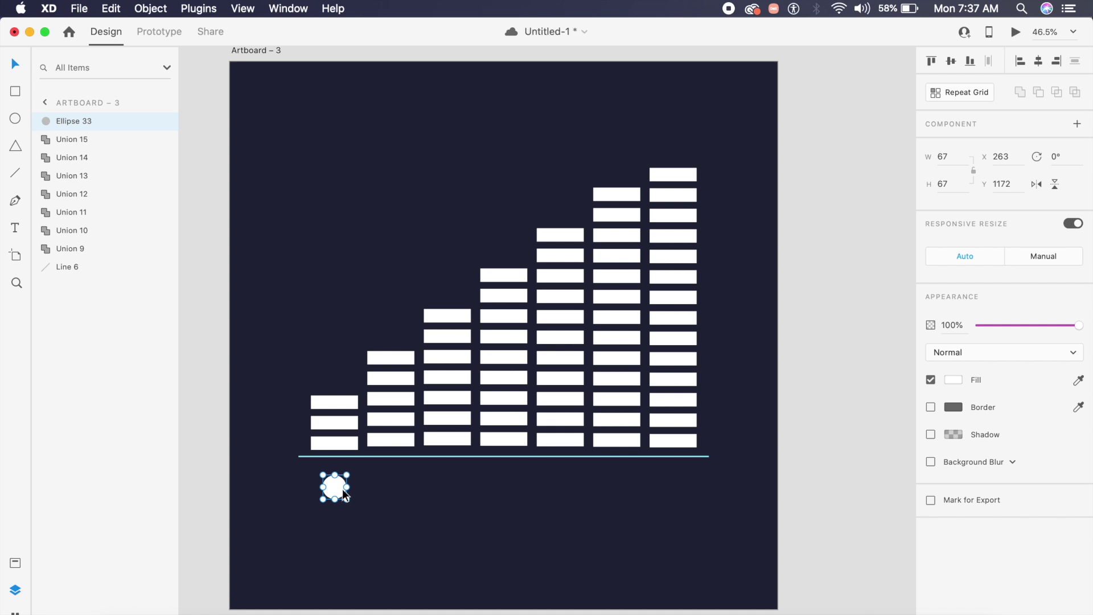
Move the circle into the leftmost column's merged shape by cutting it and pasting it among that shape's rectangles
{"action": "key", "text": "Delete"}
{"action": "left_click", "coordinate": [330, 445]}
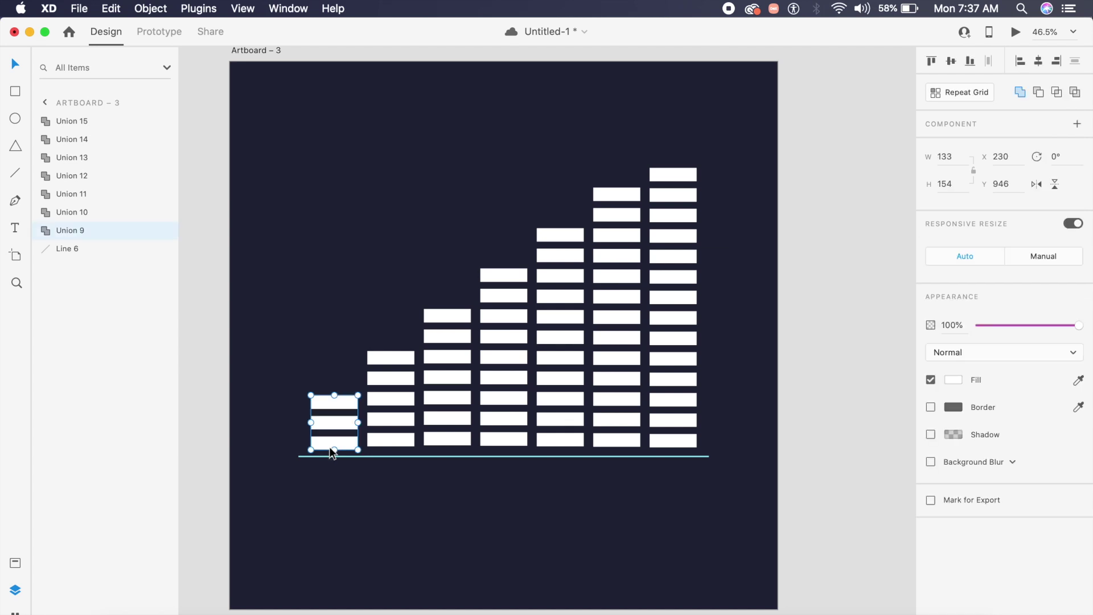
{"action": "double_click", "coordinate": [331, 447]}
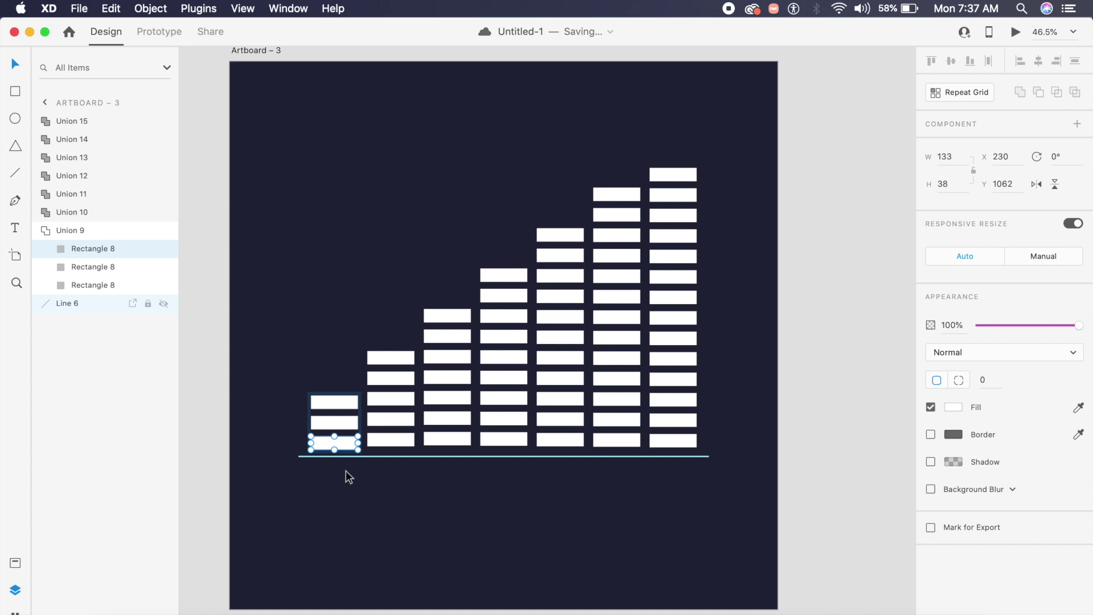
{"action": "key", "text": "super+v"}
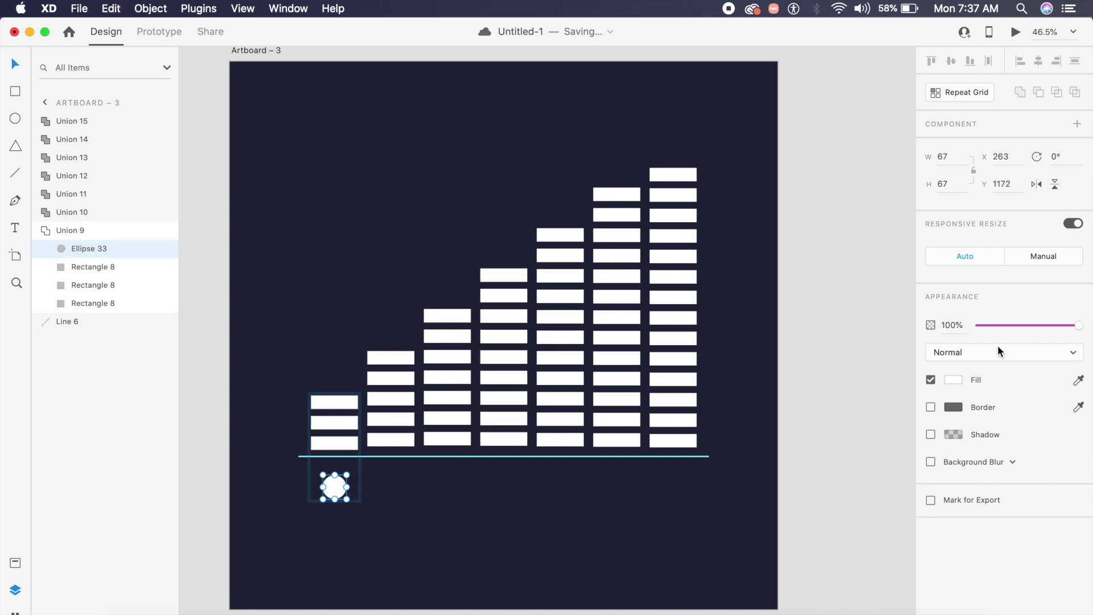
Fill the leftmost column and its circle with a linear gradient, sampling #8DEDFA from the line for both colour stops
{"action": "left_click", "coordinate": [952, 379]}
{"action": "left_click", "coordinate": [921, 449]}
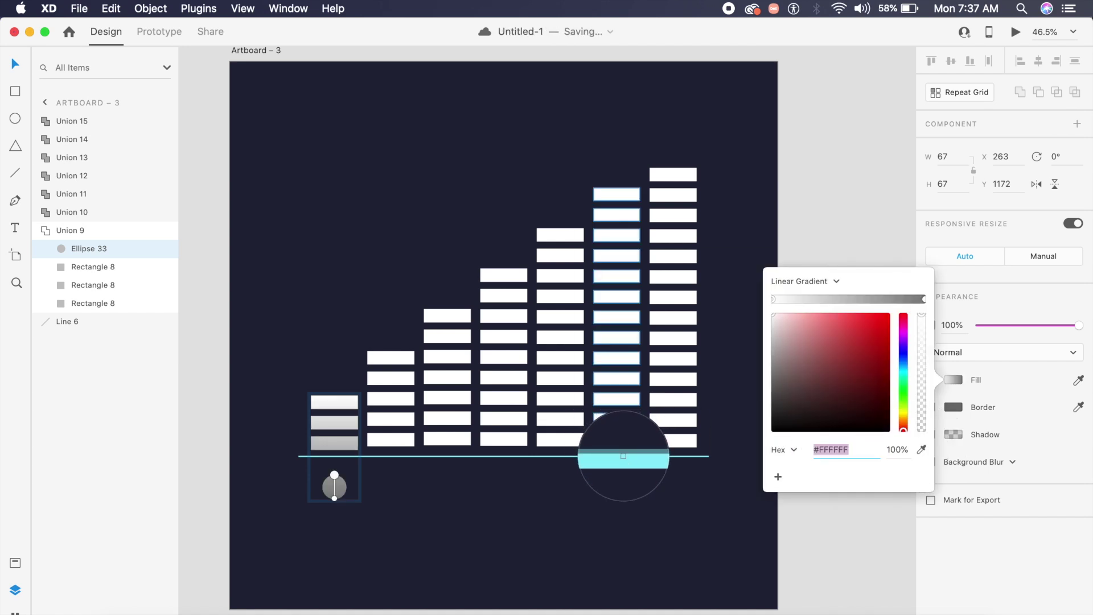
{"action": "left_click", "coordinate": [624, 455]}
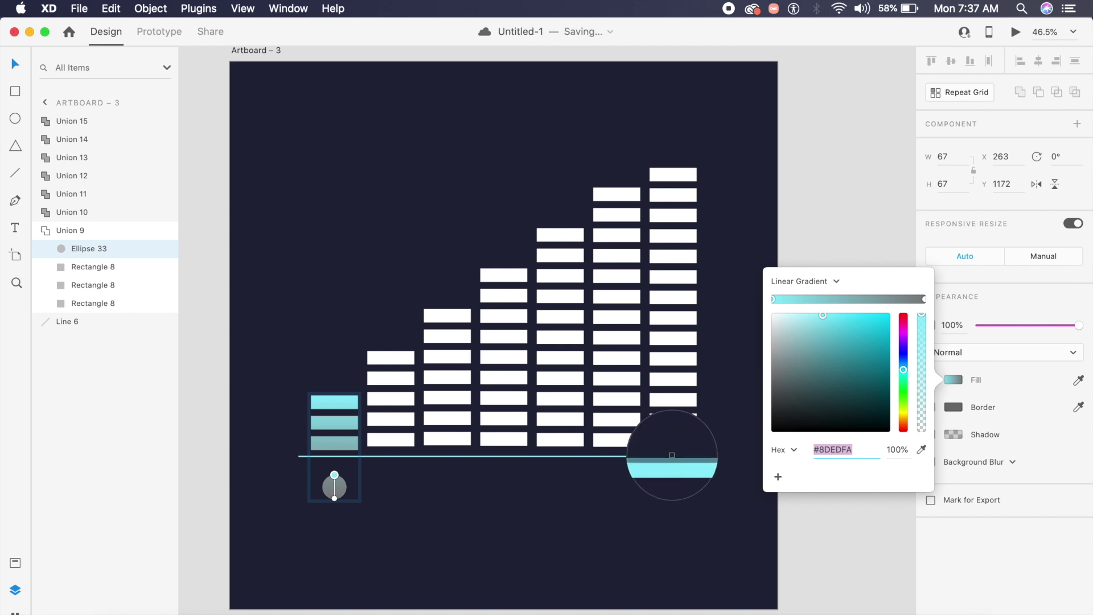
{"action": "left_click", "coordinate": [672, 456]}
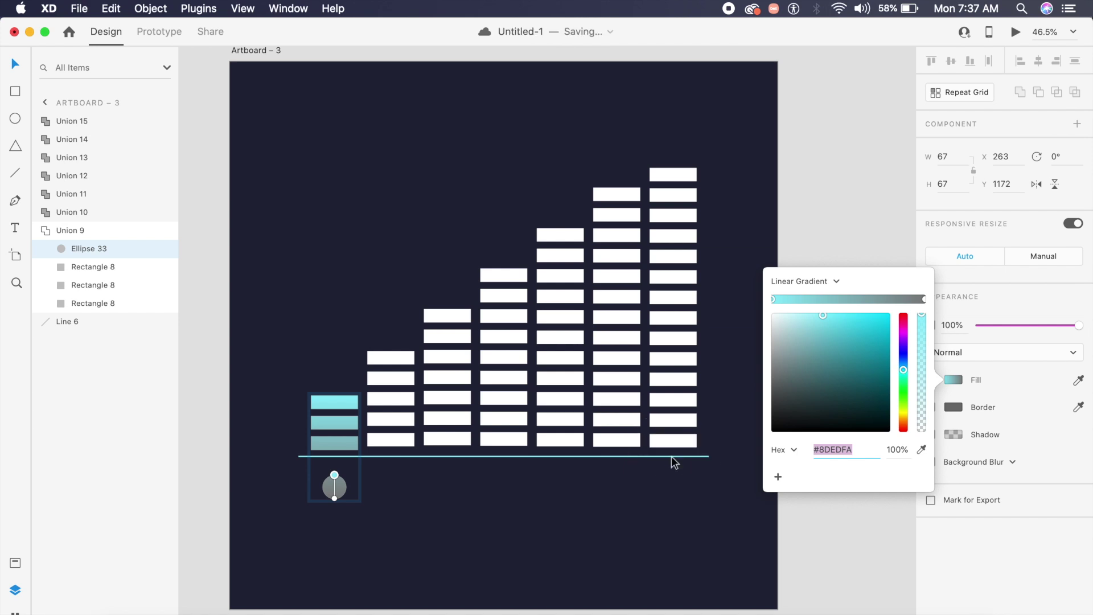
{"action": "left_click", "coordinate": [335, 482]}
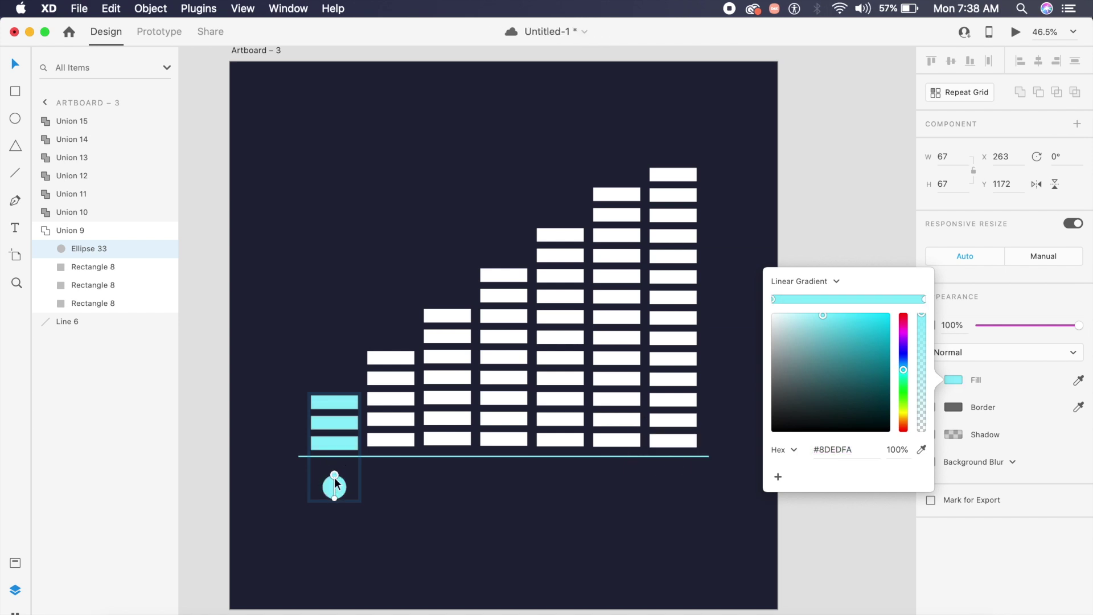
Set the gradient's upper stop to 0% opacity and extend its lower end slightly below the circle
{"action": "left_click_drag", "start_coordinate": [927, 431], "coordinate": [914, 497]}
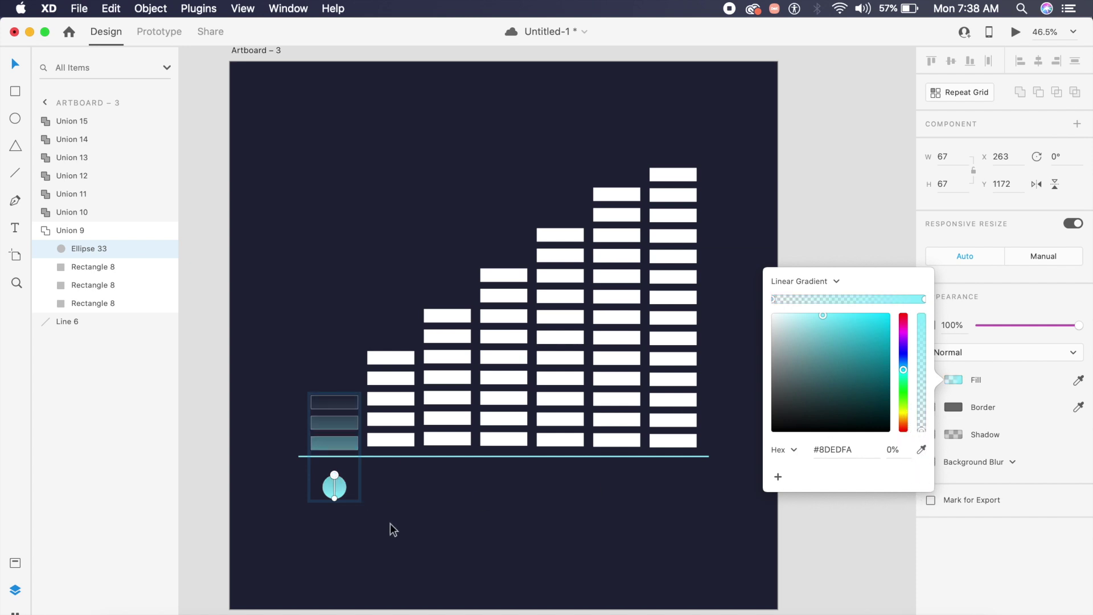
{"action": "left_click_drag", "start_coordinate": [333, 498], "coordinate": [335, 509]}
{"action": "left_click_drag", "start_coordinate": [335, 509], "coordinate": [335, 504]}
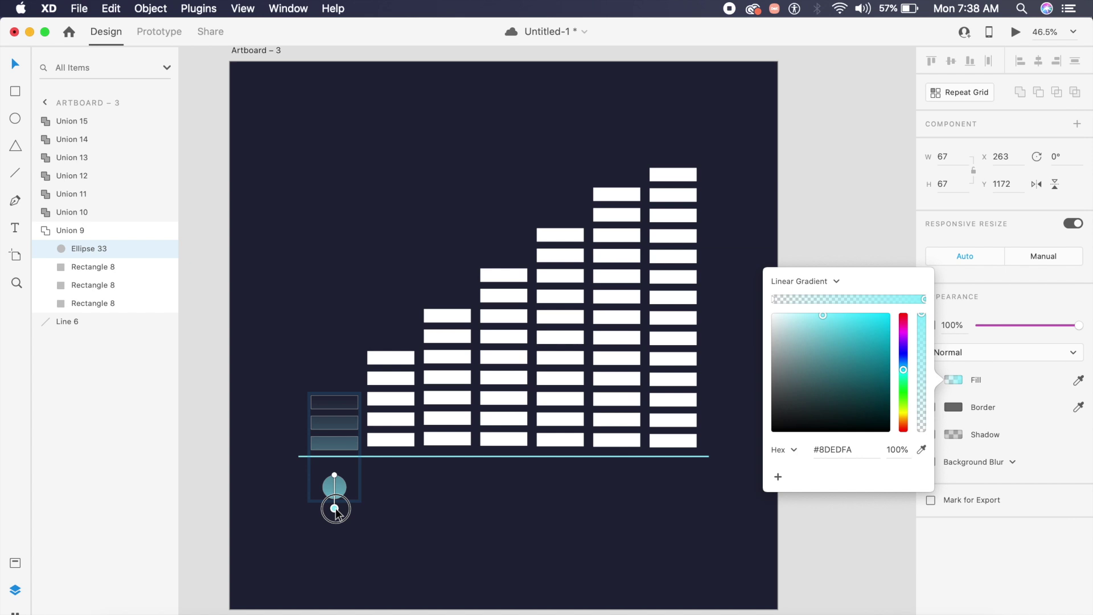
{"action": "left_click", "coordinate": [428, 506]}
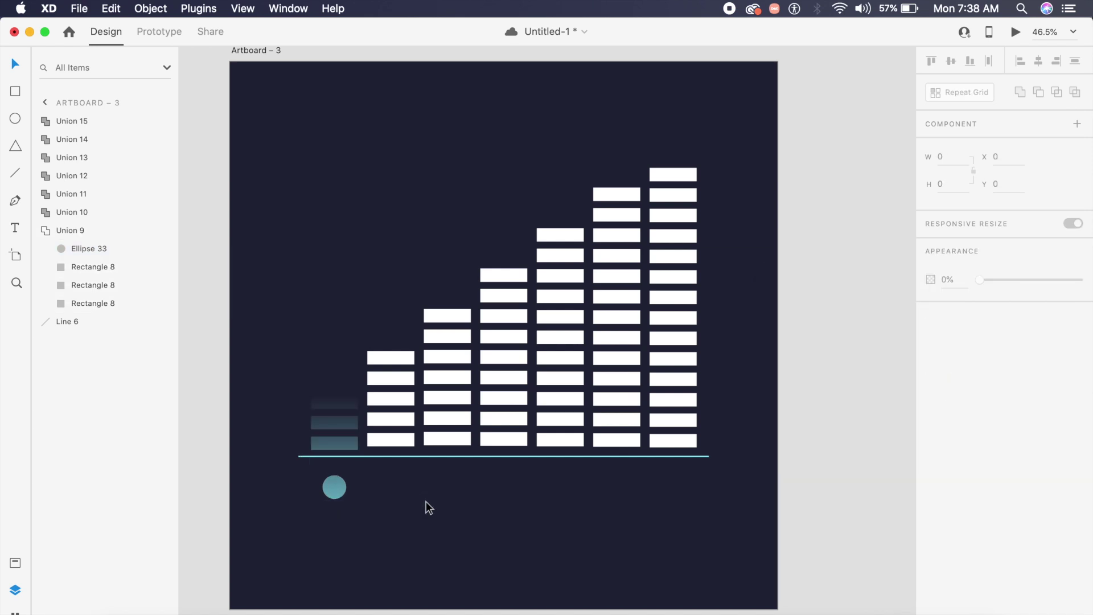
Paste a circle copy into the second column's merged shape, centre it beneath at X 423, and apply the saved transparent-to-#92FDE8 gradient
{"action": "left_click", "coordinate": [329, 492]}
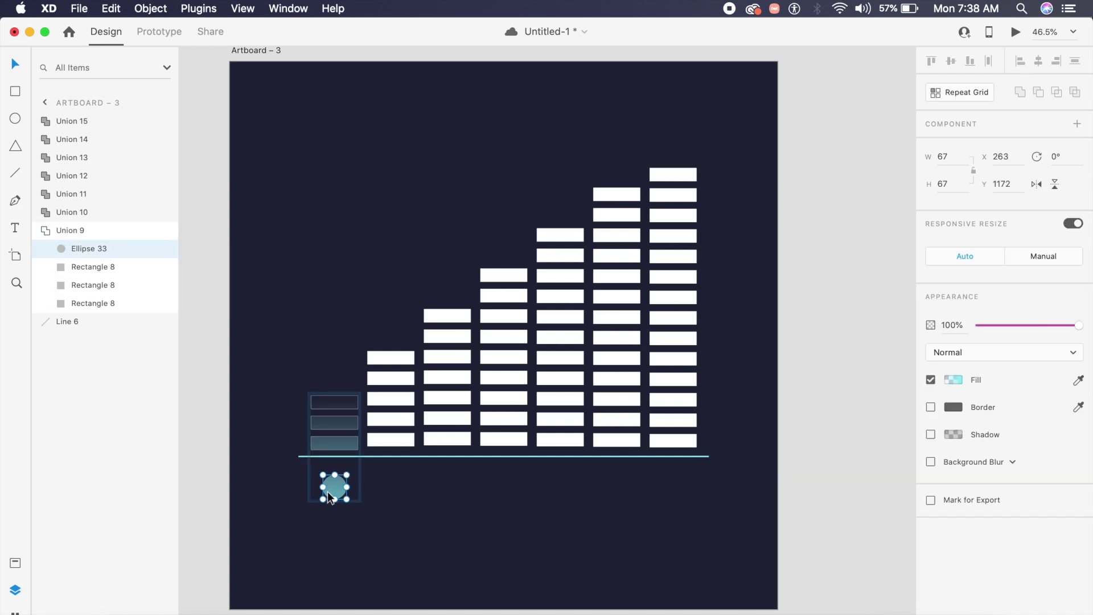
{"action": "double_click", "coordinate": [386, 440]}
{"action": "key", "text": "super+v"}
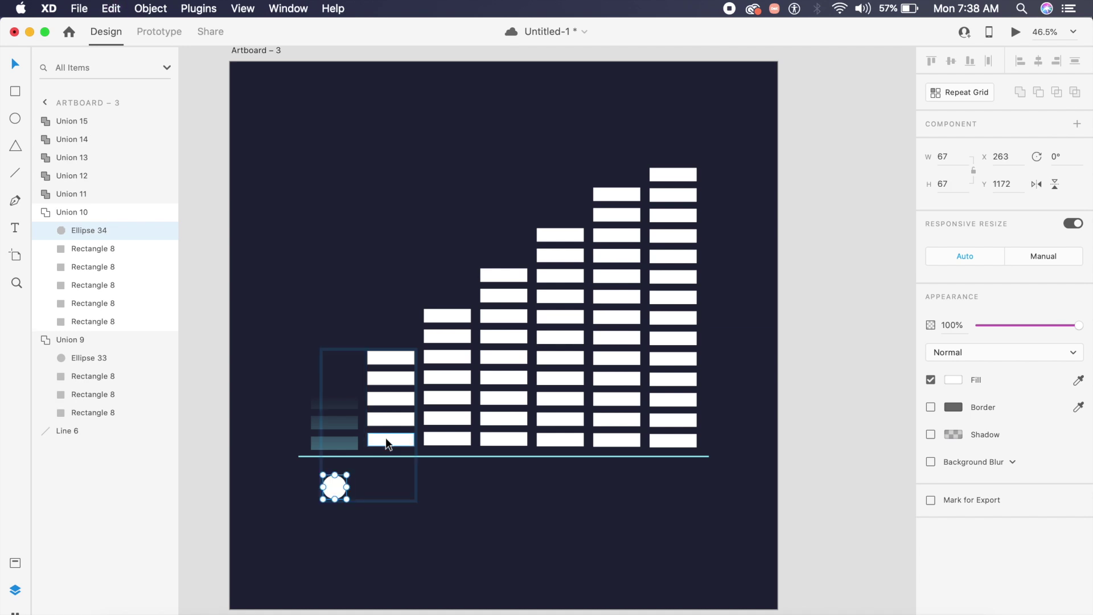
{"action": "left_click_drag", "start_coordinate": [336, 493], "coordinate": [390, 500]}
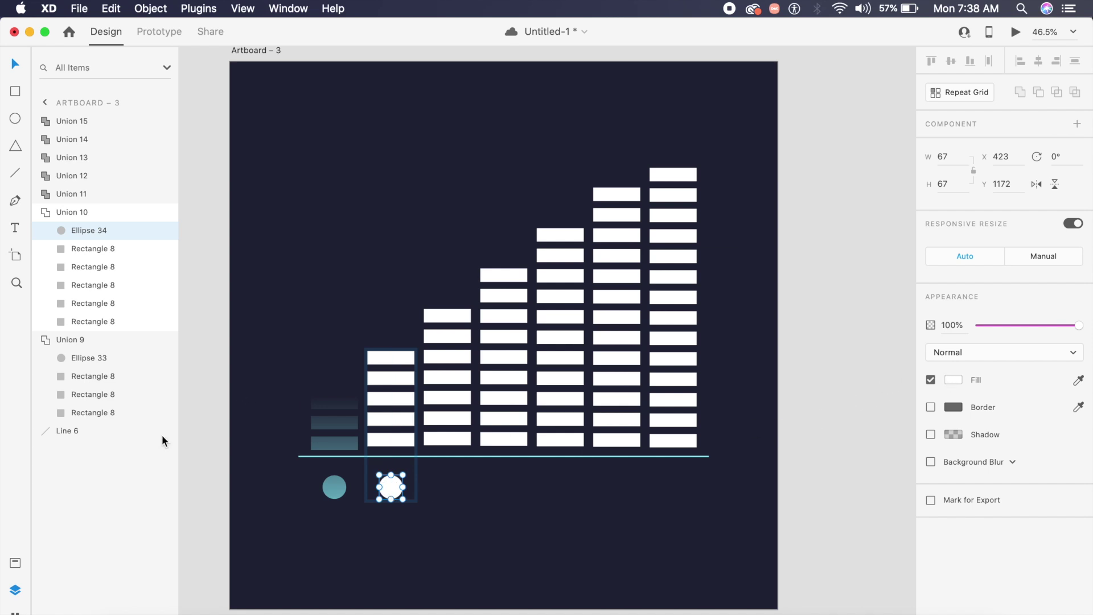
{"action": "left_click", "coordinate": [16, 563]}
{"action": "left_click", "coordinate": [99, 163]}
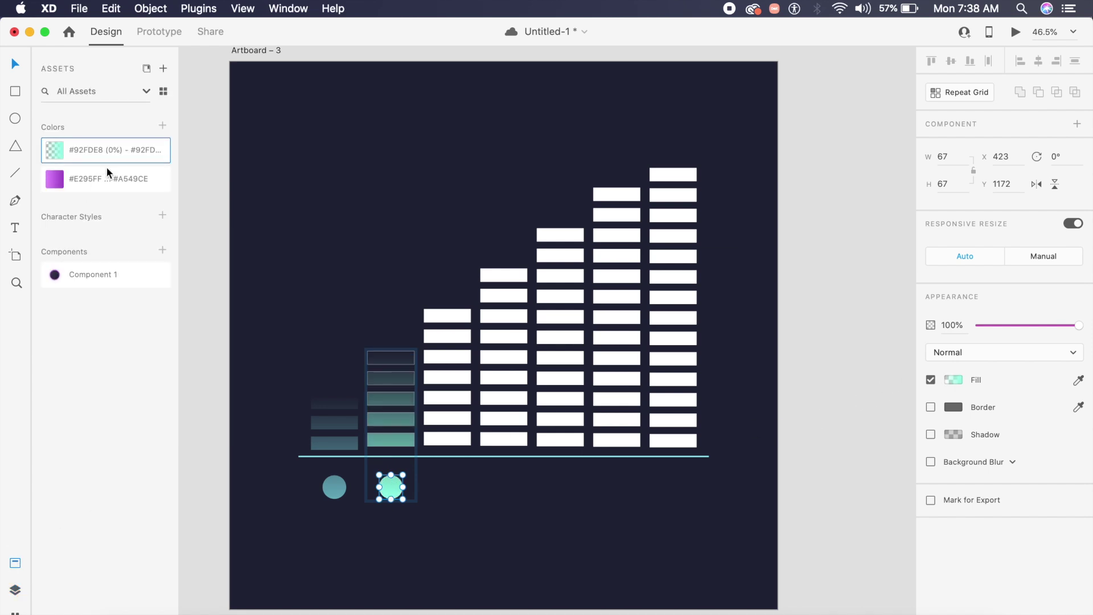
Move the second column's circle straight down to the artboard's lower edge at Y 1519 to dim the bars
{"action": "left_click_drag", "start_coordinate": [393, 496], "coordinate": [388, 578]}
{"action": "scroll", "coordinate": [387, 572], "scroll_direction": "down", "scroll_amount": 3}
{"action": "left_click_drag", "start_coordinate": [388, 506], "coordinate": [388, 539]}
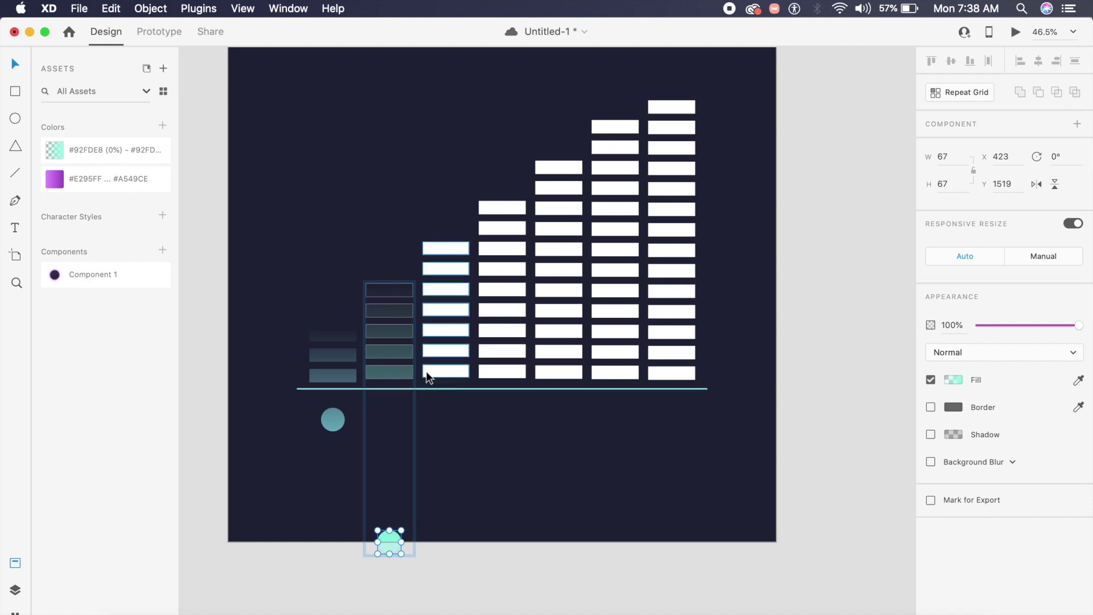
Give the remaining five columns the same fading gradient and move the leftmost column up to Y 941
{"action": "left_click", "coordinate": [456, 458]}
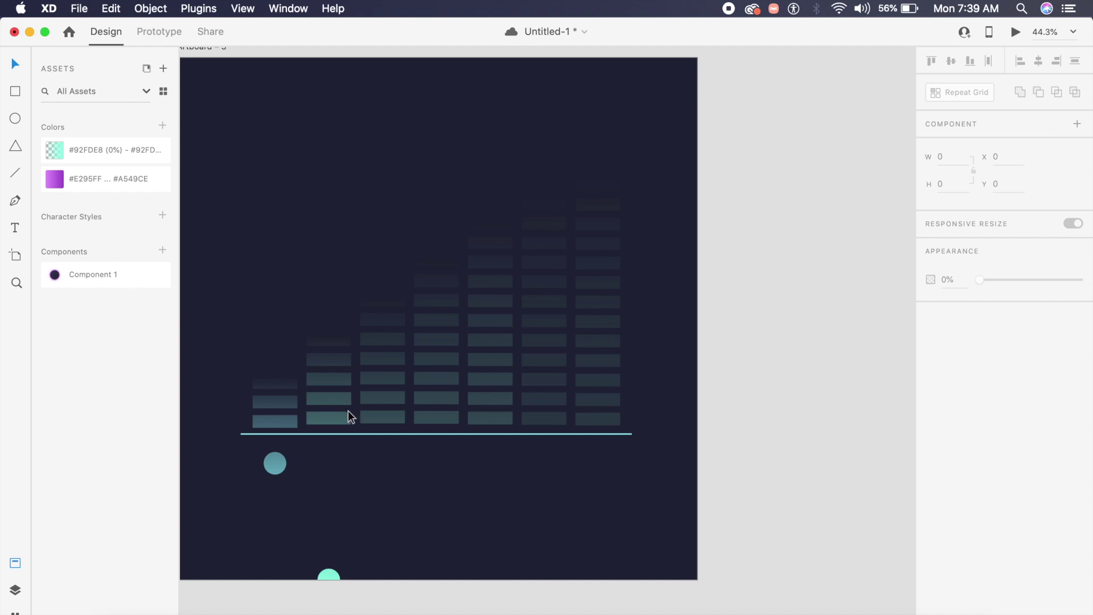
{"action": "left_click", "coordinate": [287, 424]}
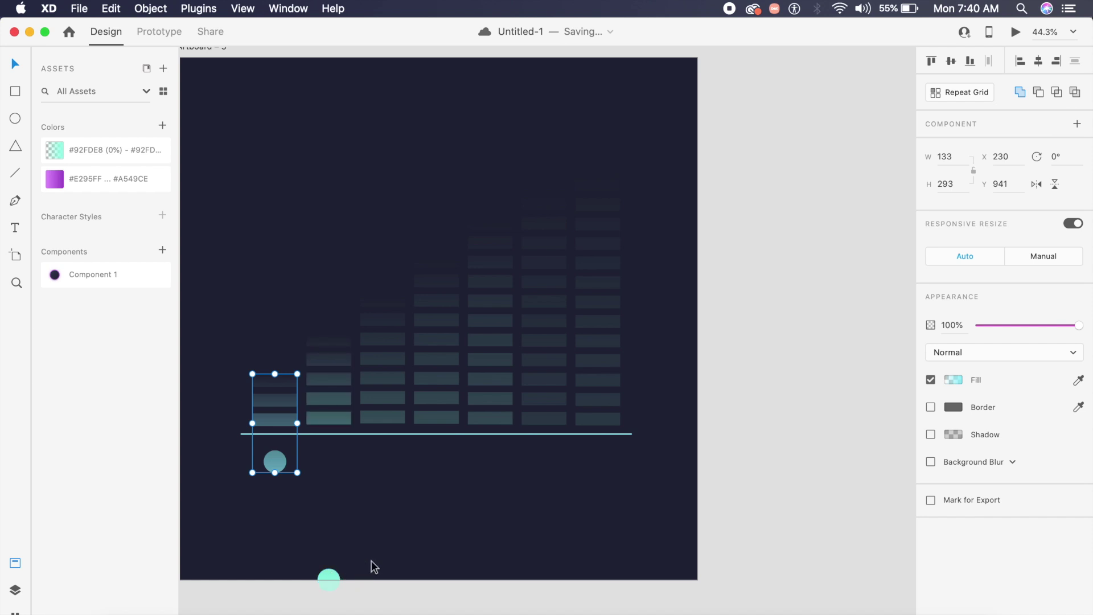
{"action": "left_click", "coordinate": [424, 518]}
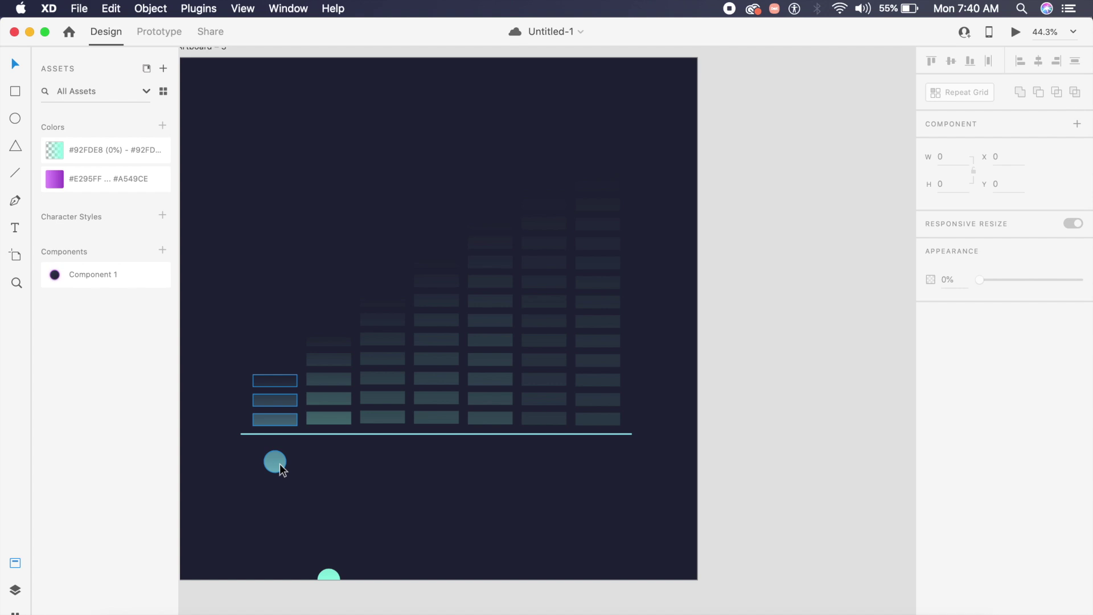
Draw a 1093 by 975 px rectangle over the seven columns, from X 230 and ending just above the line
{"action": "key", "text": "r"}
{"action": "mouse_move", "coordinate": [240, 99]}
{"action": "left_mouse_down"}
{"action": "mouse_move", "coordinate": [564, 320]}
{"action": "mouse_move", "coordinate": [642, 393]}
{"action": "mouse_move", "coordinate": [622, 427]}
{"action": "left_mouse_up"}
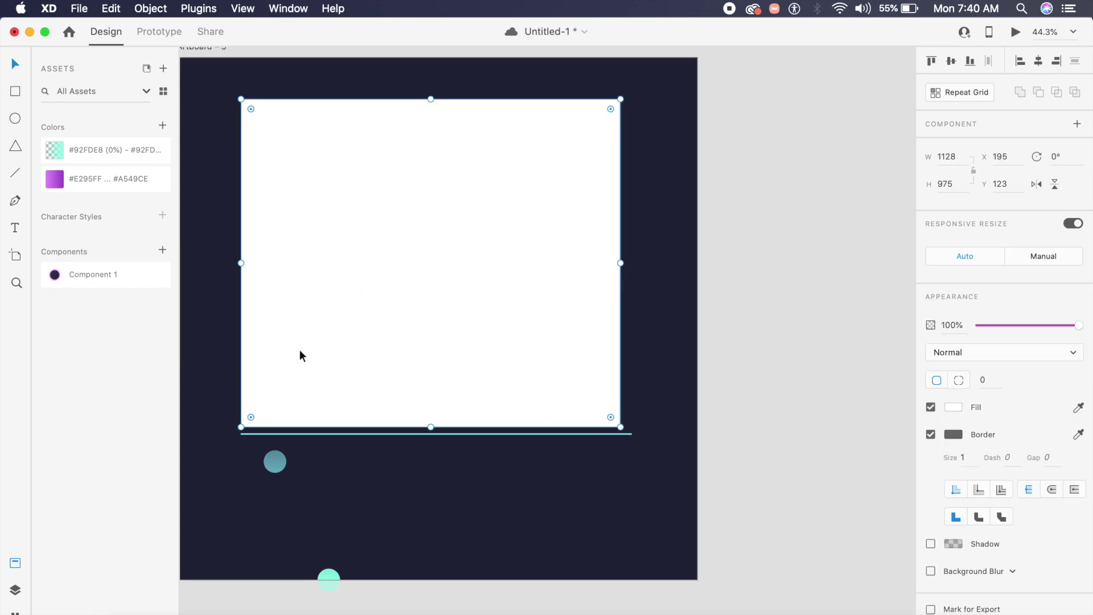
{"action": "left_click_drag", "start_coordinate": [241, 263], "coordinate": [251, 263]}
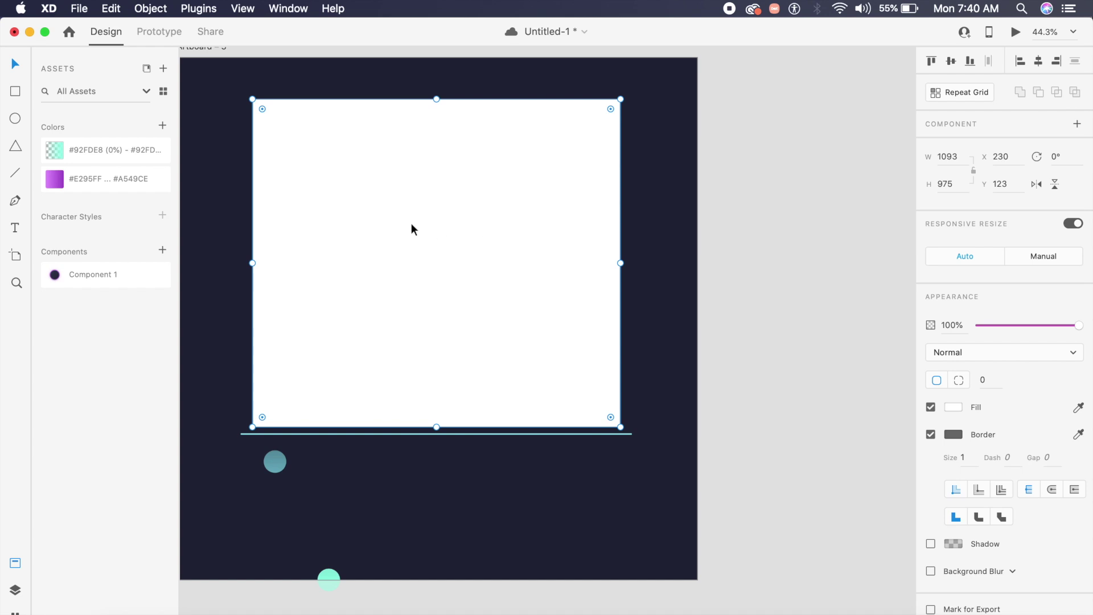
Select the rectangle with all seven columns, save, and mask the columns with the rectangle to hide the circles
{"action": "left_click_drag", "start_coordinate": [208, 96], "coordinate": [654, 405]}
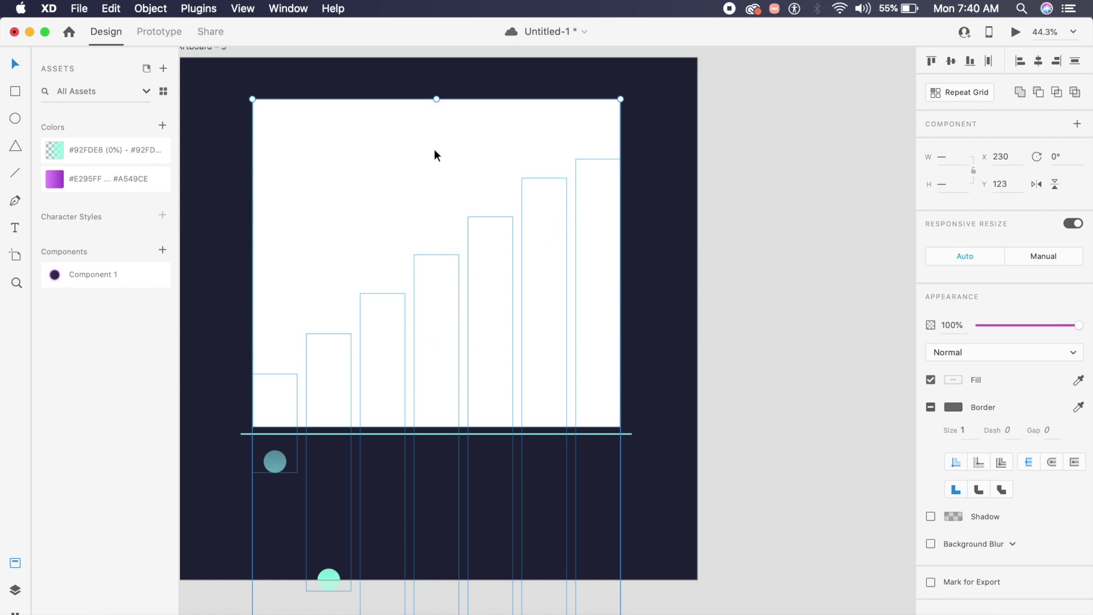
{"action": "key", "text": "super+s"}
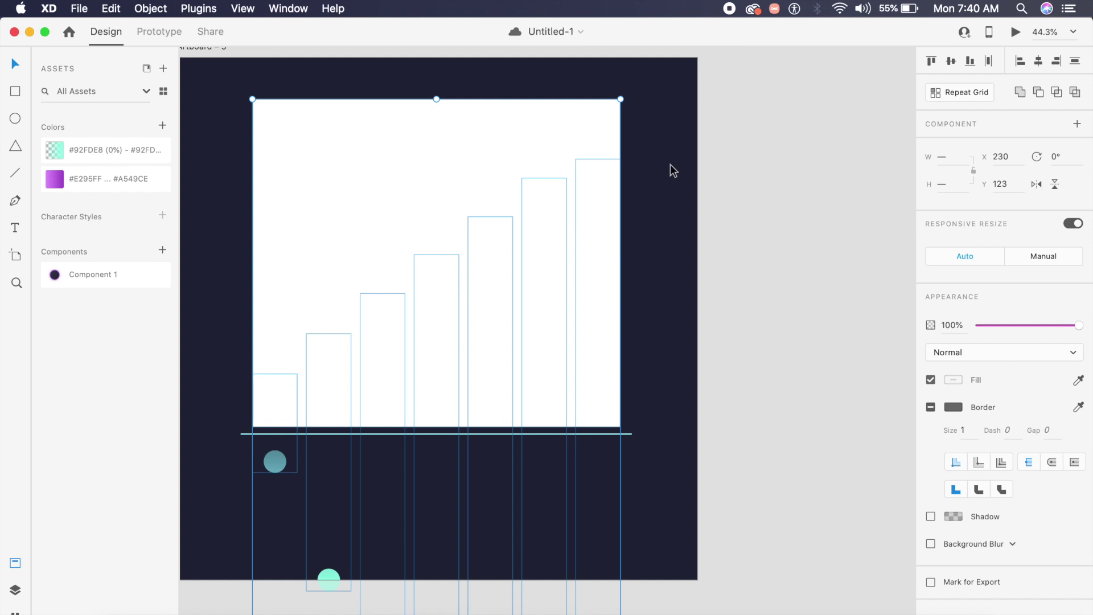
{"action": "key", "text": "super+shift+m"}
{"action": "left_click", "coordinate": [663, 394]}
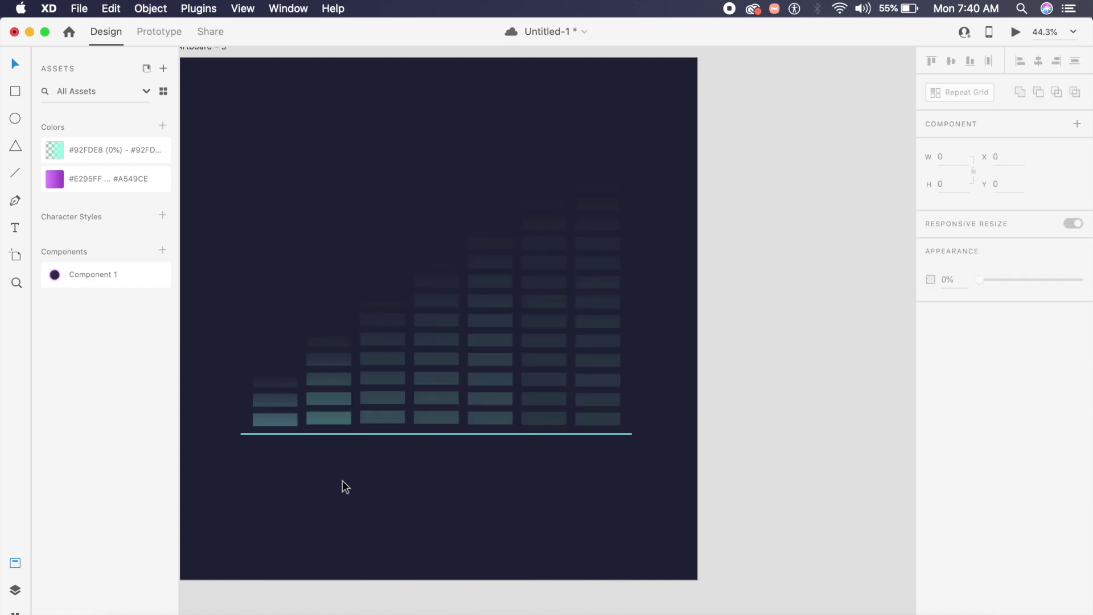
Draw a 65 px circle centred on the line's left end and paste the mint #92FDE8 gradient appearance onto it
{"action": "scroll", "coordinate": [304, 302], "scroll_direction": "down", "scroll_amount": 2}
{"action": "key", "text": "e"}
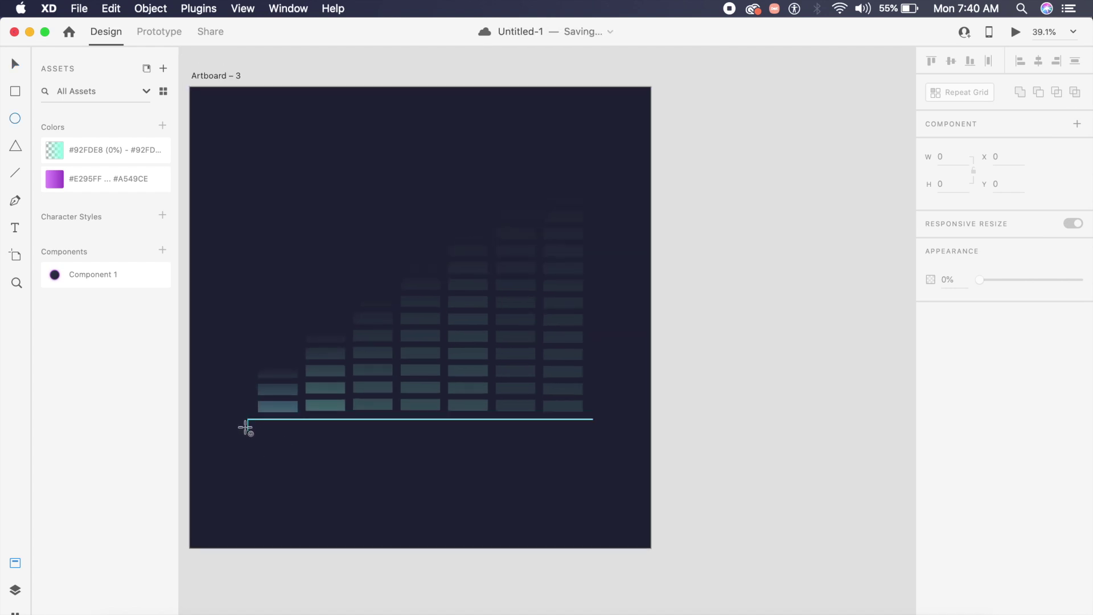
{"action": "left_click", "coordinate": [246, 423]}
{"action": "mouse_move", "coordinate": [246, 423]}
{"action": "left_mouse_down"}
{"action": "mouse_move", "coordinate": [254, 430]}
{"action": "mouse_move", "coordinate": [247, 421]}
{"action": "left_mouse_up"}
{"action": "left_click", "coordinate": [252, 426]}
{"action": "key", "text": "super+shift+v"}
Change the slider circle's fill to solid #92FDE8 at full opacity
{"action": "left_click", "coordinate": [952, 380]}
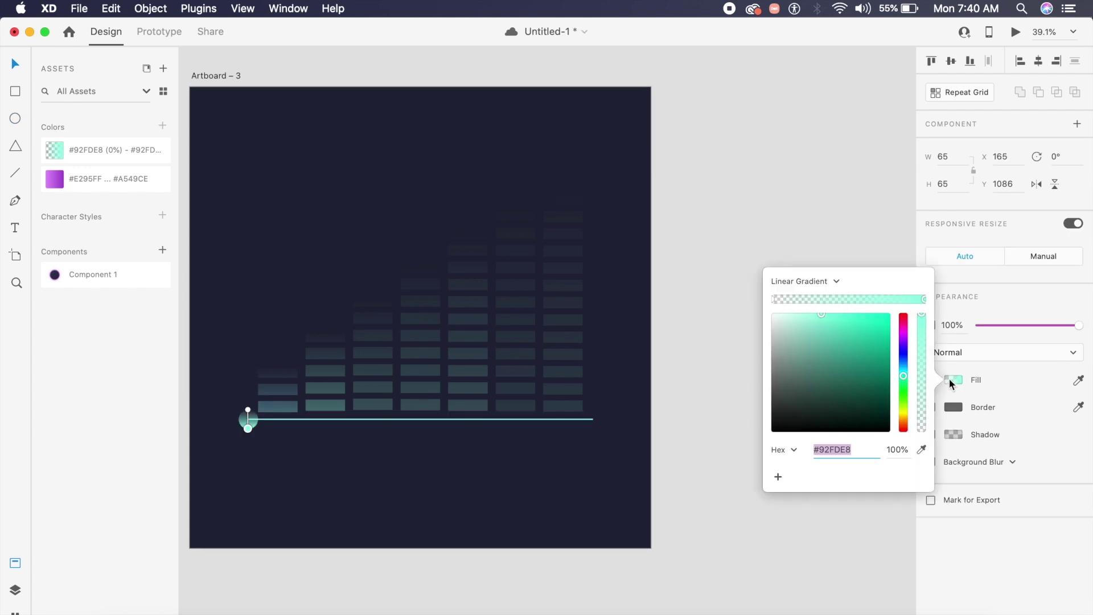
{"action": "left_click", "coordinate": [824, 283]}
{"action": "left_click", "coordinate": [797, 269]}
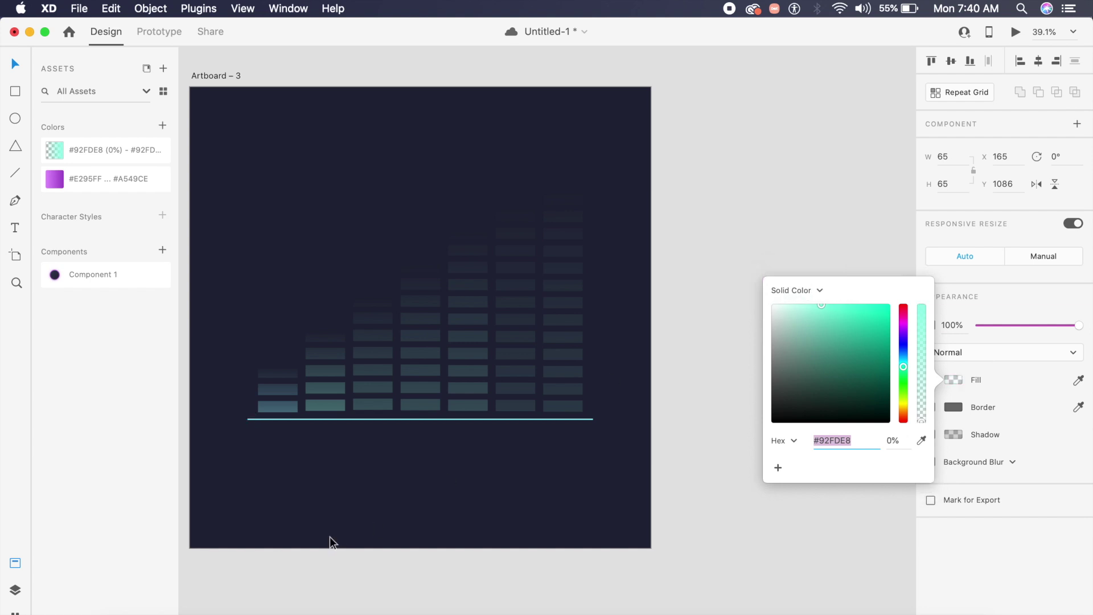
{"action": "left_click", "coordinate": [322, 504]}
{"action": "left_click", "coordinate": [248, 419]}
{"action": "left_click", "coordinate": [892, 378]}
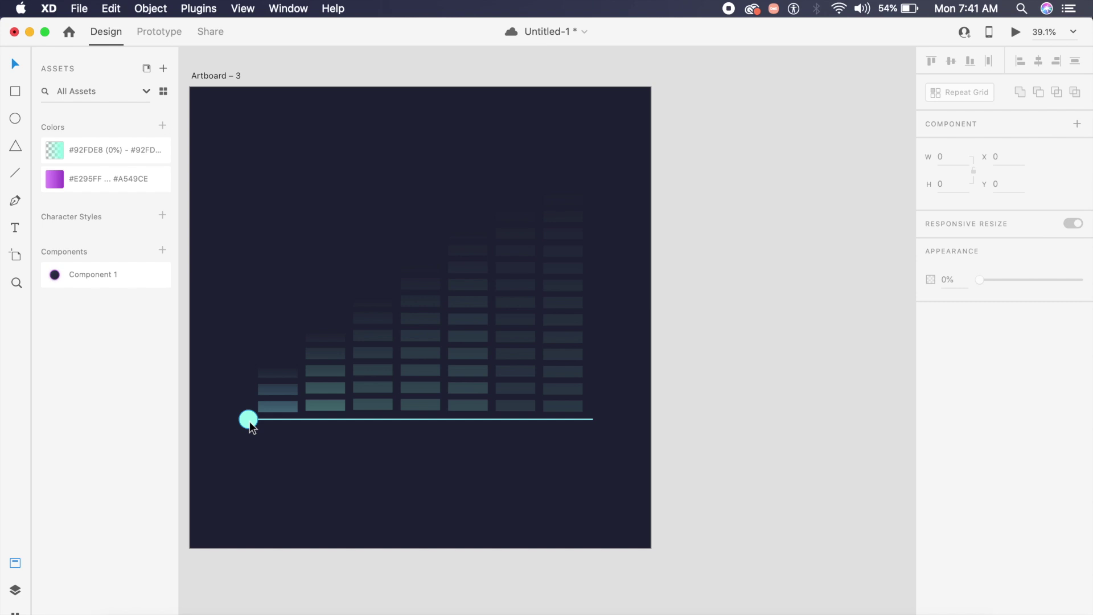
Duplicate the whole Artboard – 3 with its equalizer graphic
{"action": "left_click", "coordinate": [228, 75]}
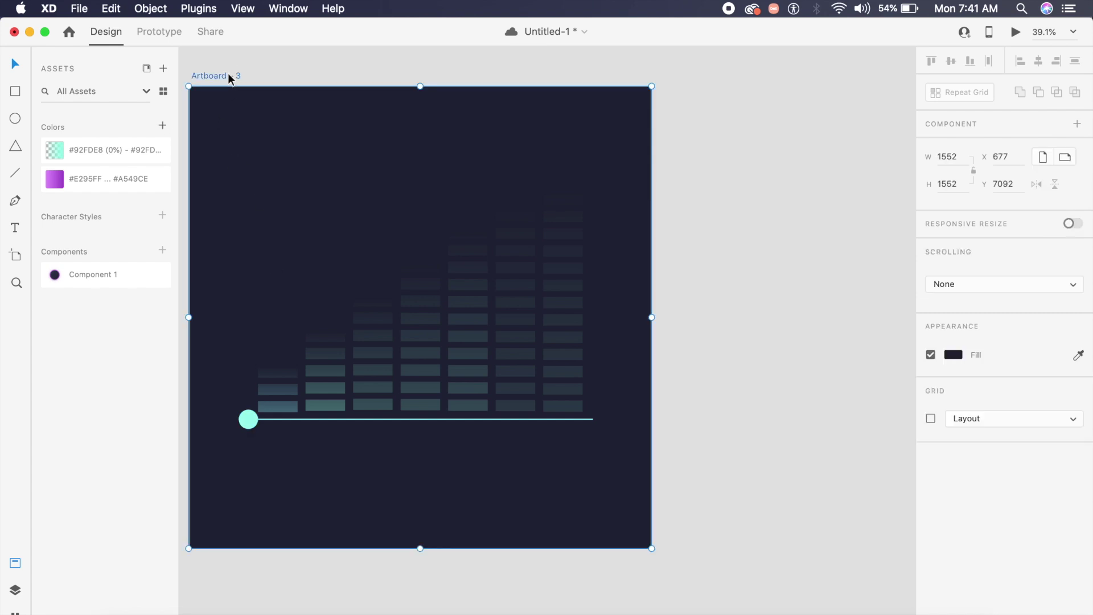
{"action": "key", "text": "super+d"}
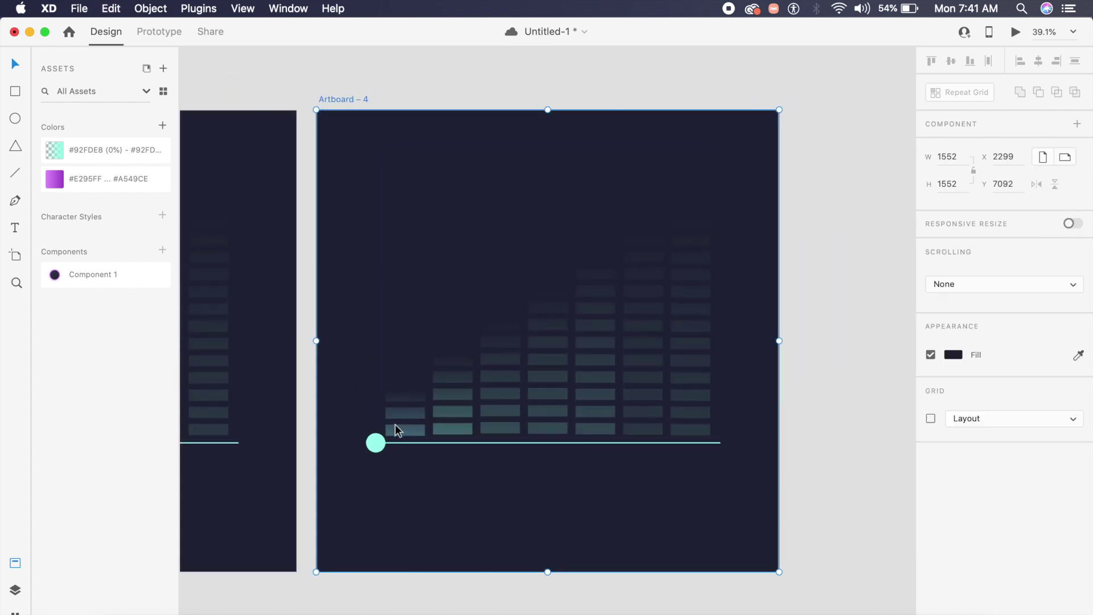
On Artboard – 4, move the leftmost column's masked circle up above the artboard to Y -180 to brighten its bars
{"action": "scroll", "coordinate": [406, 466], "scroll_direction": "down", "scroll_amount": 3}
{"action": "left_click", "coordinate": [406, 467]}
{"action": "left_click_drag", "start_coordinate": [407, 467], "coordinate": [410, 267]}
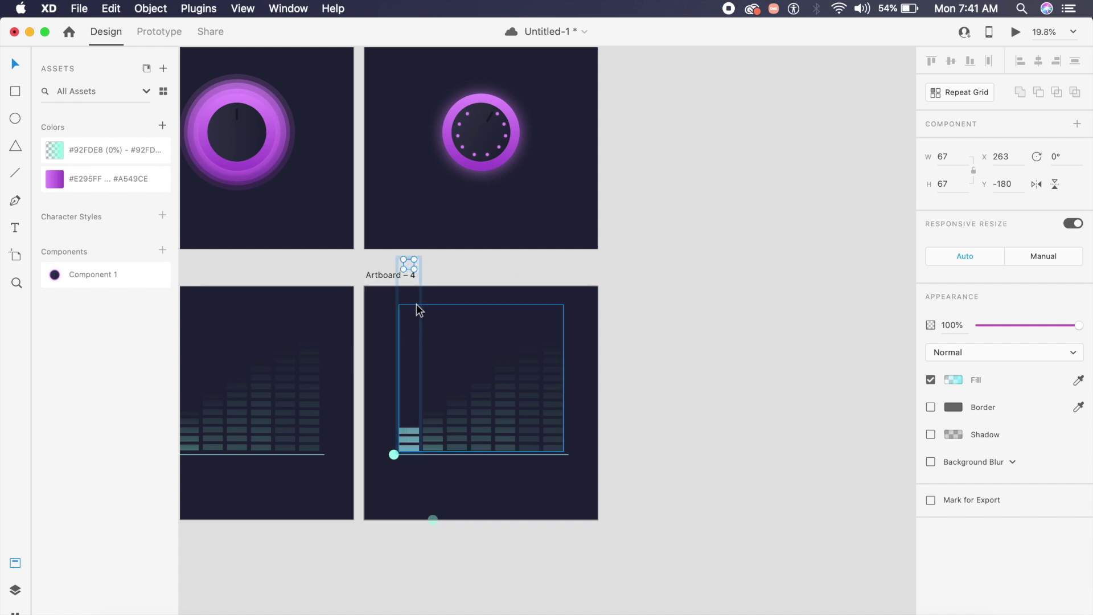
Move the masked circles of the second to fifth equalizer columns on Artboard – 4 upward to brighten their bars
{"action": "scroll", "coordinate": [416, 305], "scroll_direction": "up", "scroll_amount": 3}
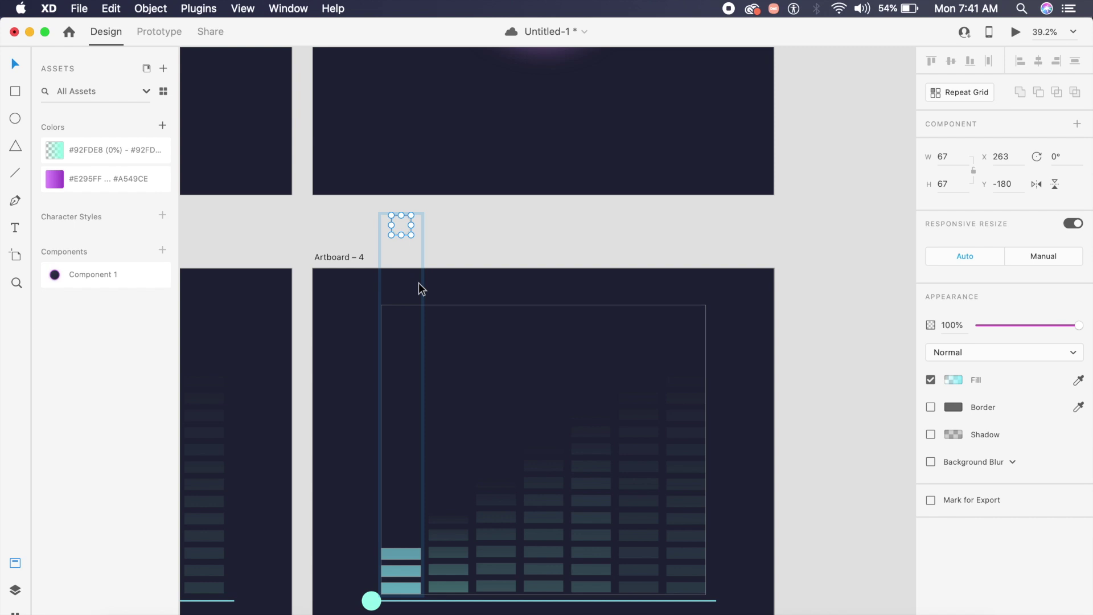
{"action": "scroll", "coordinate": [463, 290], "scroll_direction": "down", "scroll_amount": 5}
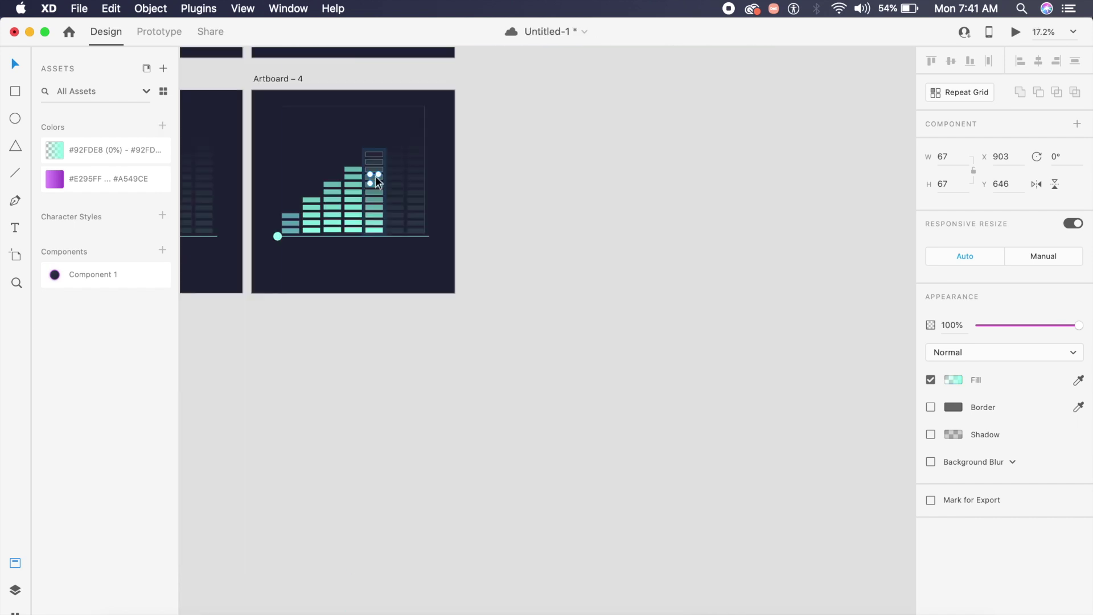
{"action": "left_click_drag", "start_coordinate": [376, 181], "coordinate": [362, 84]}
{"action": "key", "text": "Escape"}
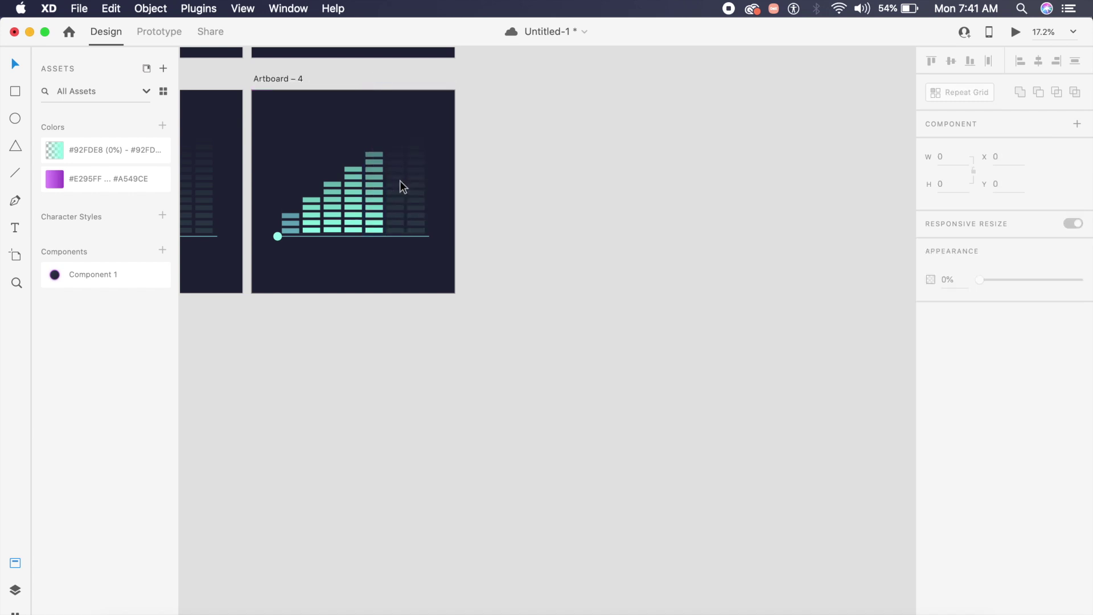
{"action": "left_click", "coordinate": [399, 178]}
{"action": "double_click", "coordinate": [398, 179]}
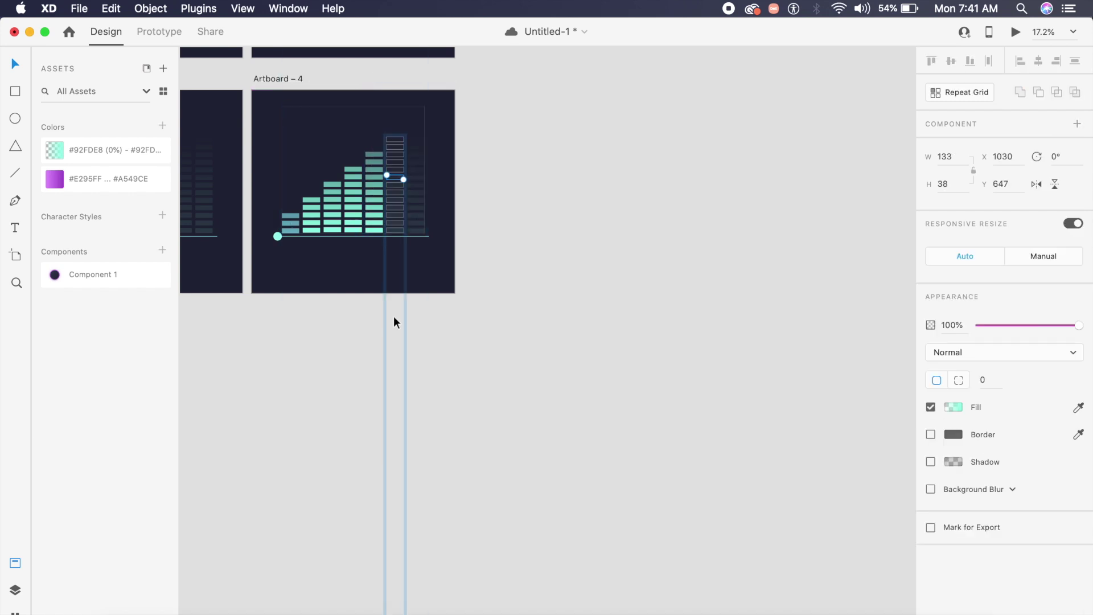
{"action": "left_click", "coordinate": [293, 287]}
Move the slider circle on Artboard – 4 along the line until it sits beneath the fifth column
{"action": "scroll", "coordinate": [294, 287], "scroll_direction": "up", "scroll_amount": 3}
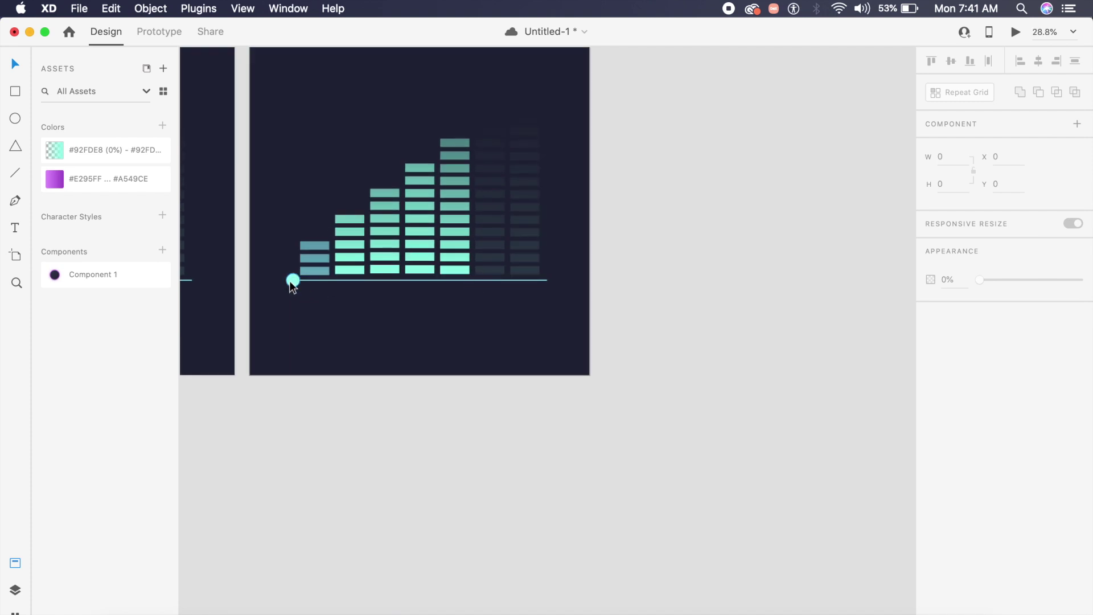
{"action": "left_click_drag", "start_coordinate": [290, 282], "coordinate": [453, 285]}
{"action": "left_click", "coordinate": [422, 315]}
In Prototype mode, link the slider circle on Artboard – 3 to Artboard – 4 with a Drag trigger, Auto-Animate action and Ease Out easing
{"action": "scroll", "coordinate": [423, 323], "scroll_direction": "up", "scroll_amount": 1}
{"action": "scroll", "coordinate": [421, 316], "scroll_direction": "down", "scroll_amount": 5}
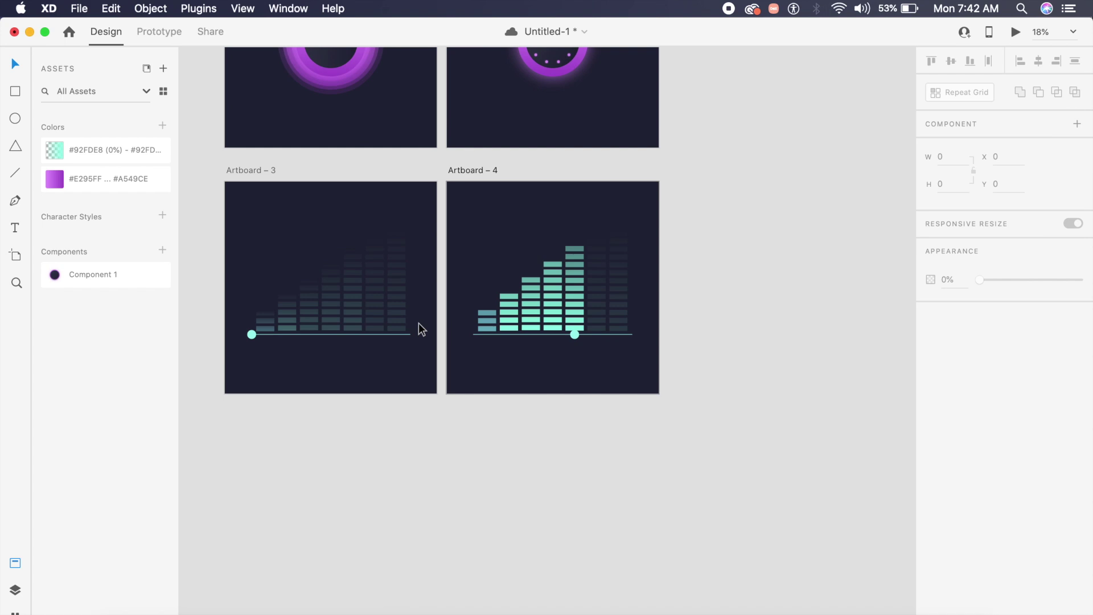
{"action": "left_click", "coordinate": [157, 31]}
{"action": "left_click", "coordinate": [251, 335]}
{"action": "left_click_drag", "start_coordinate": [257, 336], "coordinate": [495, 349]}
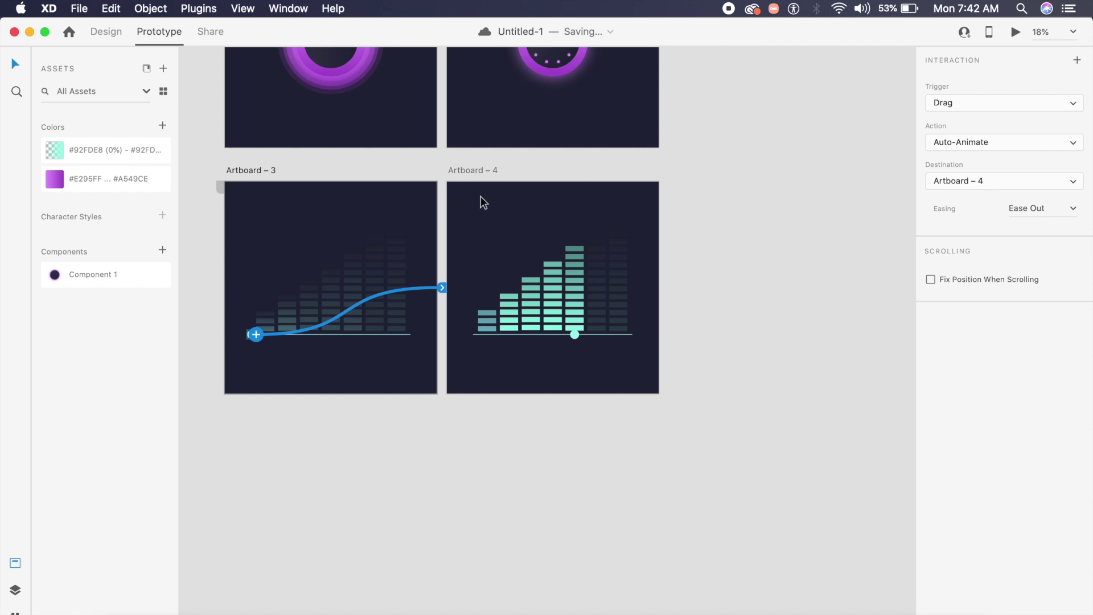
Preview the prototype, test the equalizer by sliding the circle along the line to the fifth column, and close the preview
{"action": "left_click", "coordinate": [1014, 37]}
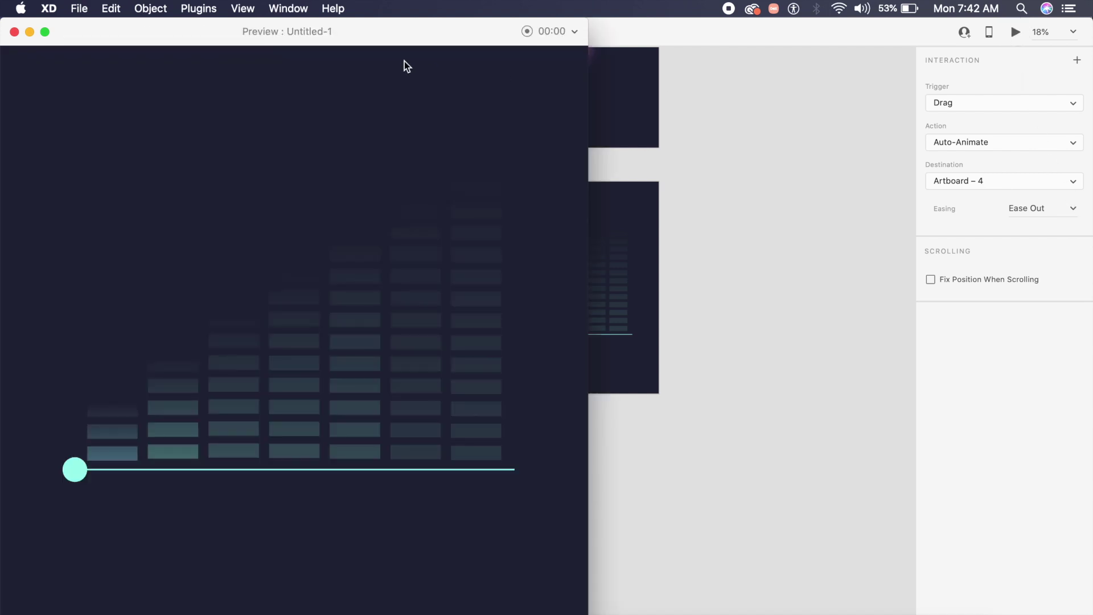
{"action": "left_click_drag", "start_coordinate": [358, 48], "coordinate": [545, 47]}
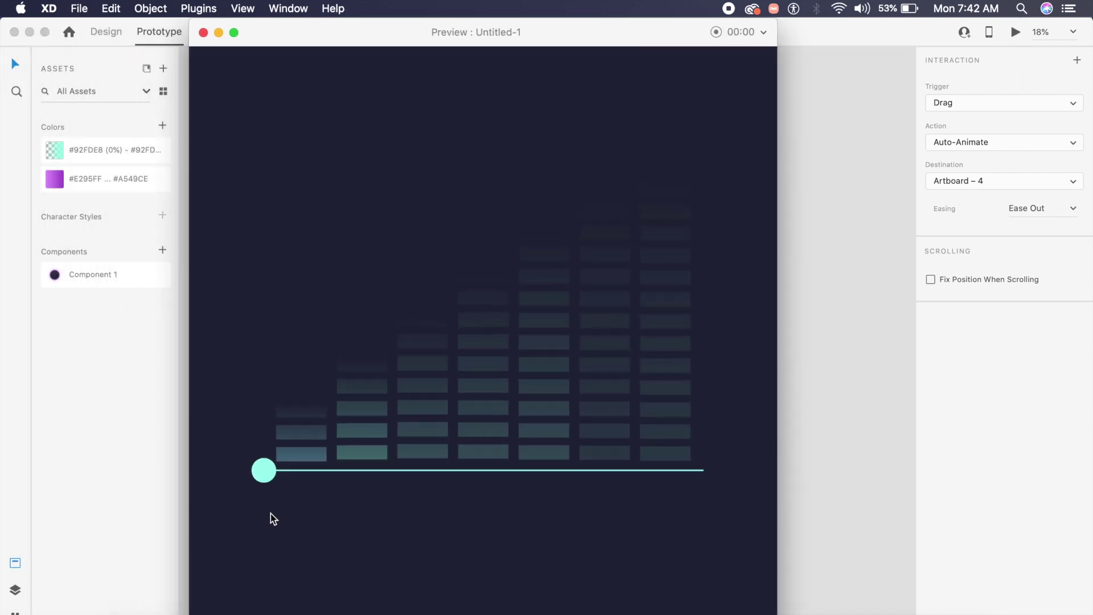
{"action": "left_click_drag", "start_coordinate": [264, 476], "coordinate": [552, 497]}
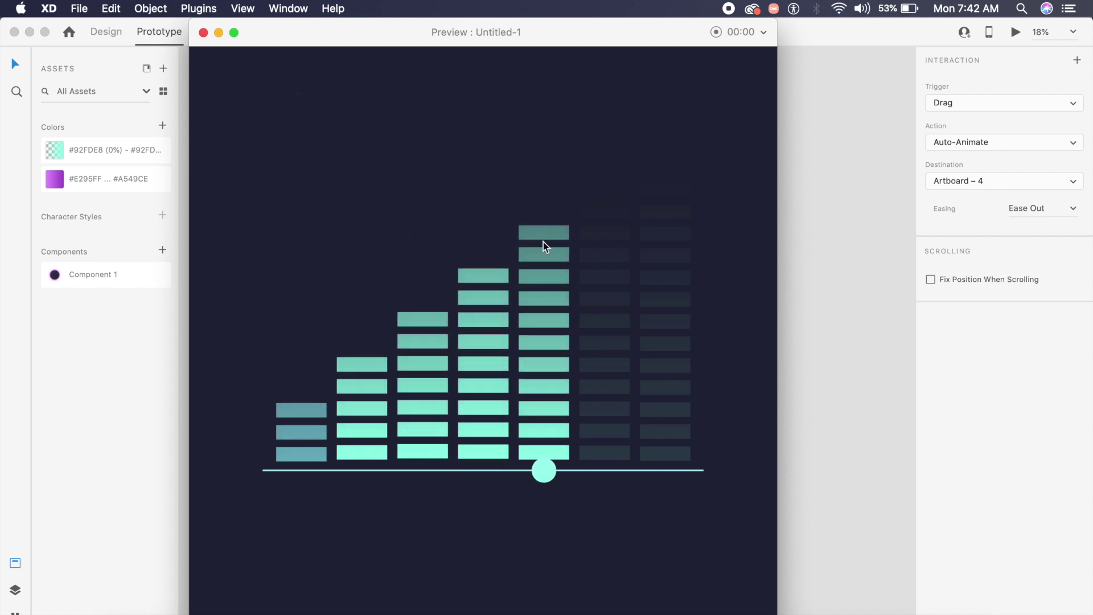
{"action": "left_click", "coordinate": [203, 33]}
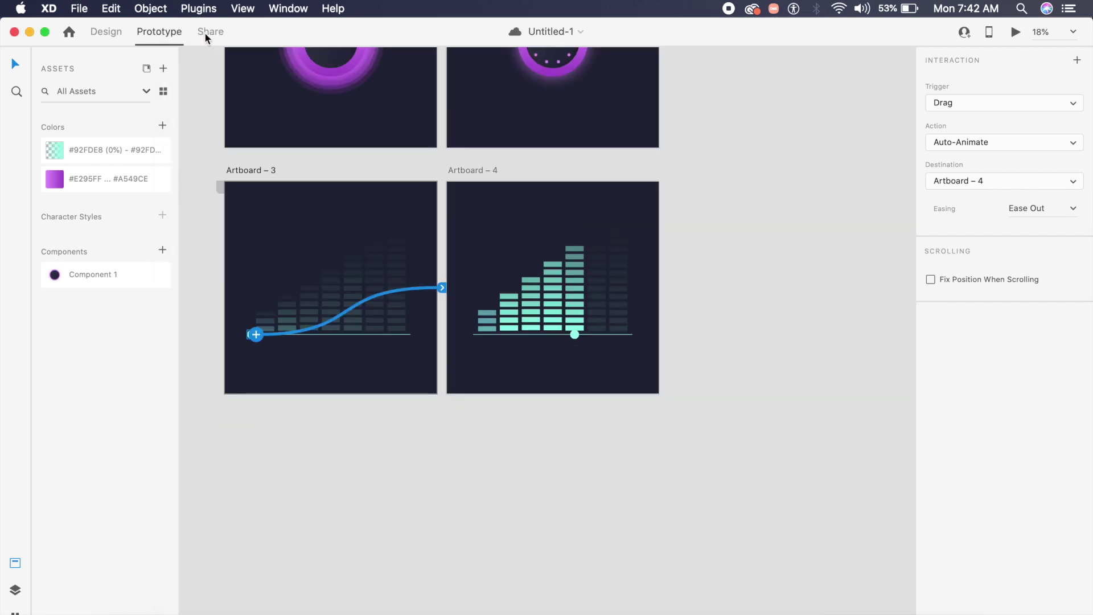